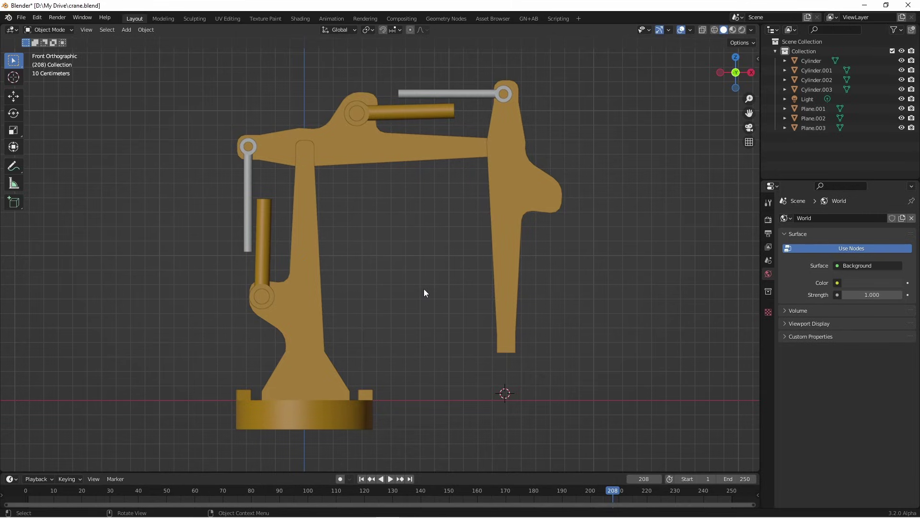
- Select each crane part to check its material, then switch the viewport to Wireframe shading
{"action": "left_click", "coordinate": [423, 116]}
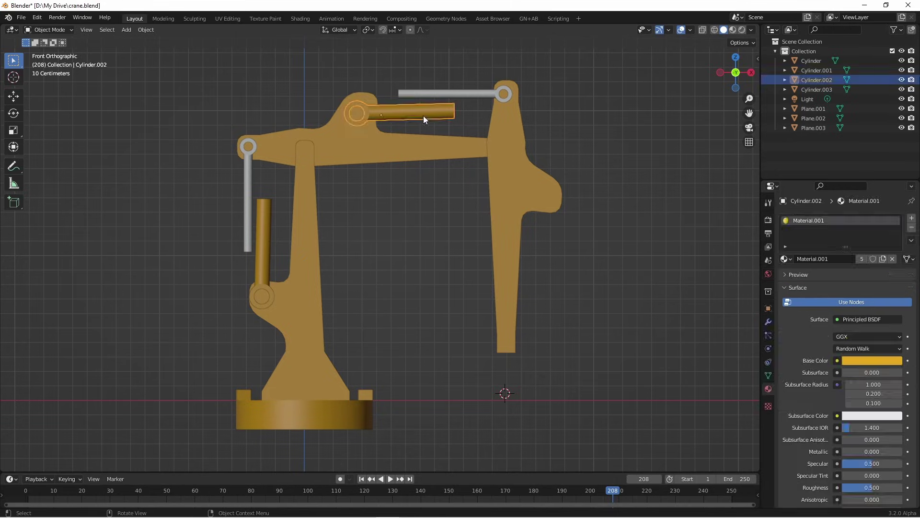
{"action": "left_click", "coordinate": [246, 193]}
{"action": "left_click", "coordinate": [267, 212]}
{"action": "left_click", "coordinate": [464, 100]}
{"action": "left_click", "coordinate": [464, 95]}
{"action": "left_click", "coordinate": [518, 157]}
{"action": "left_click", "coordinate": [410, 151]}
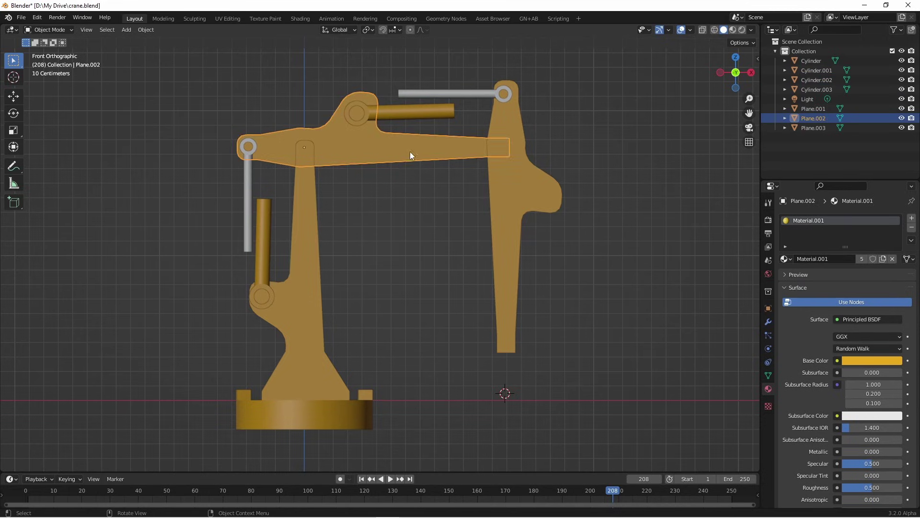
{"action": "left_click", "coordinate": [309, 226]}
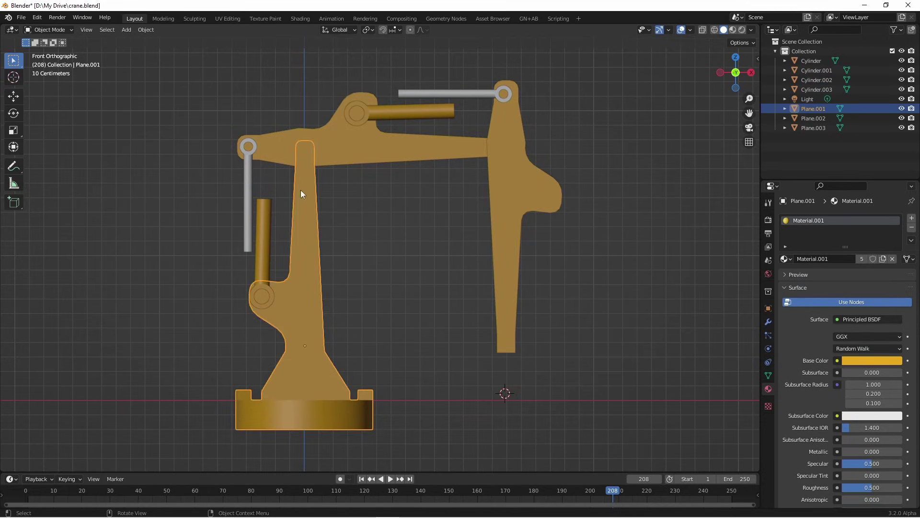
{"action": "middle_click_drag", "start_coordinate": [346, 339], "coordinate": [345, 416]}
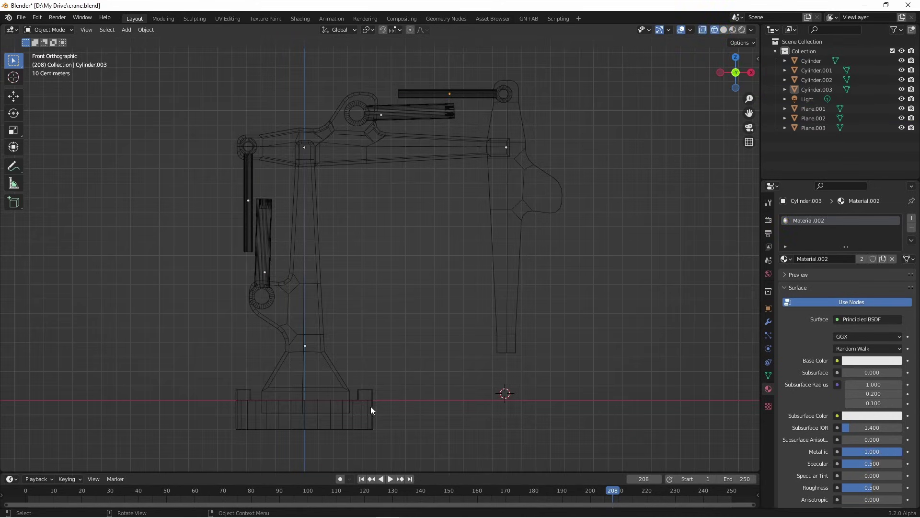
- In Plane.001's Edit Mode, select the base ring's face loop and snap the 3D cursor to it
{"action": "left_click", "coordinate": [372, 406]}
{"action": "middle_click_drag", "start_coordinate": [372, 407], "coordinate": [457, 327]}
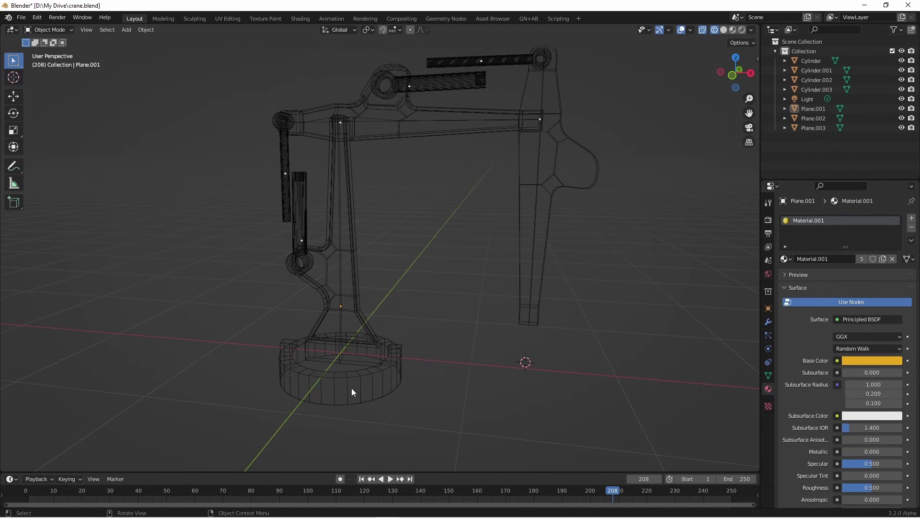
{"action": "key", "text": "Tab"}
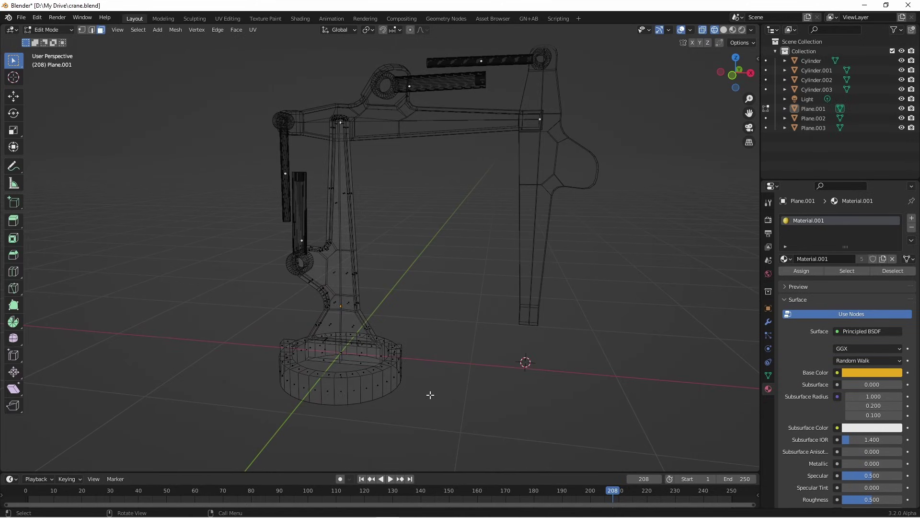
{"action": "left_click", "coordinate": [393, 380], "text": "alt"}
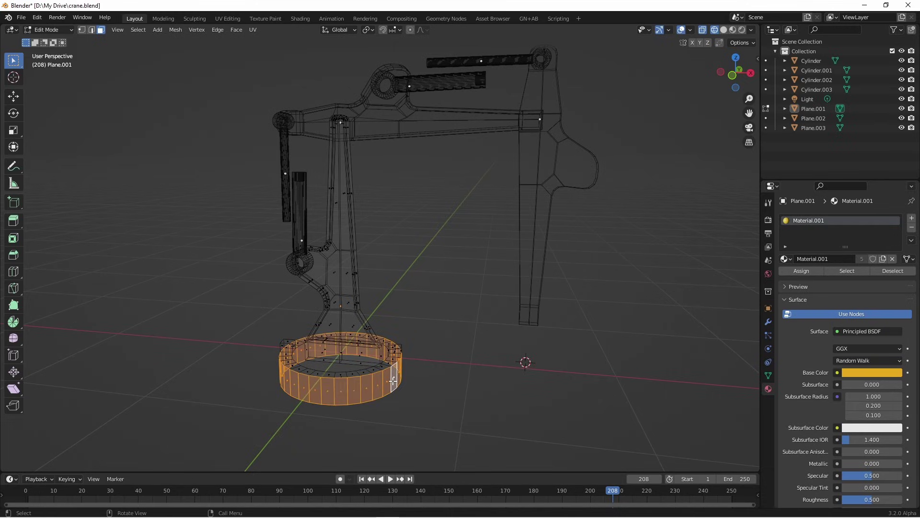
{"action": "key", "text": "shift+s"}
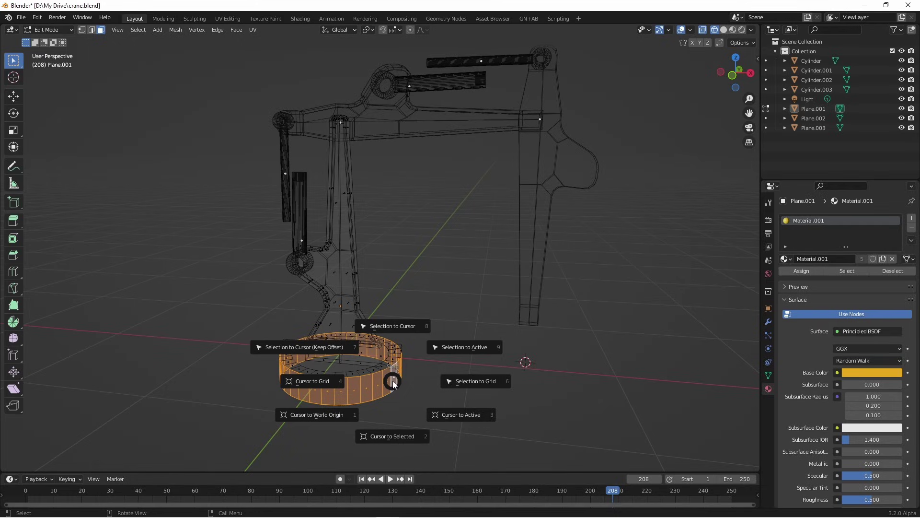
{"action": "left_click", "coordinate": [392, 435]}
{"action": "middle_click_drag", "start_coordinate": [415, 422], "coordinate": [404, 313]}
- Add an armature at the base centre and pull its first bone's tip up the column
{"action": "key", "text": "Tab"}
{"action": "key", "text": "shift+a"}
{"action": "mouse_move", "coordinate": [405, 310]}
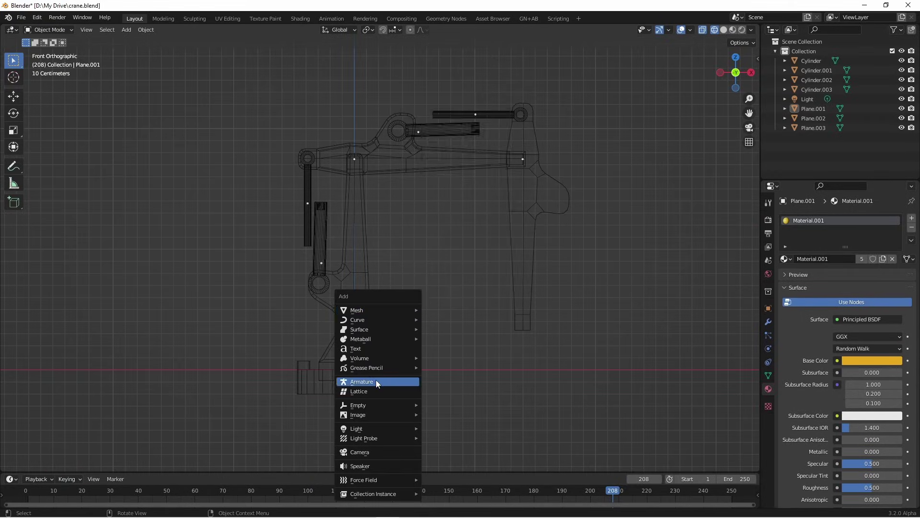
{"action": "left_click", "coordinate": [376, 381]}
{"action": "key", "text": "Tab"}
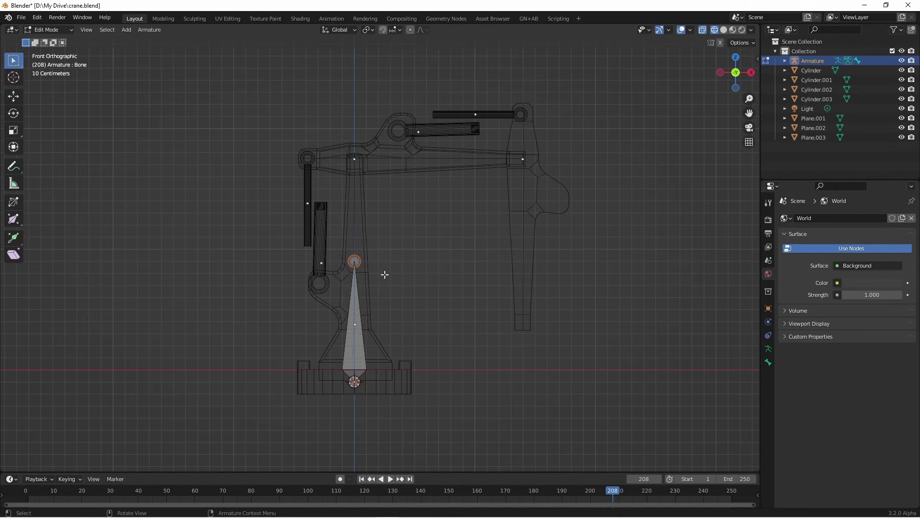
{"action": "key", "text": "g"}
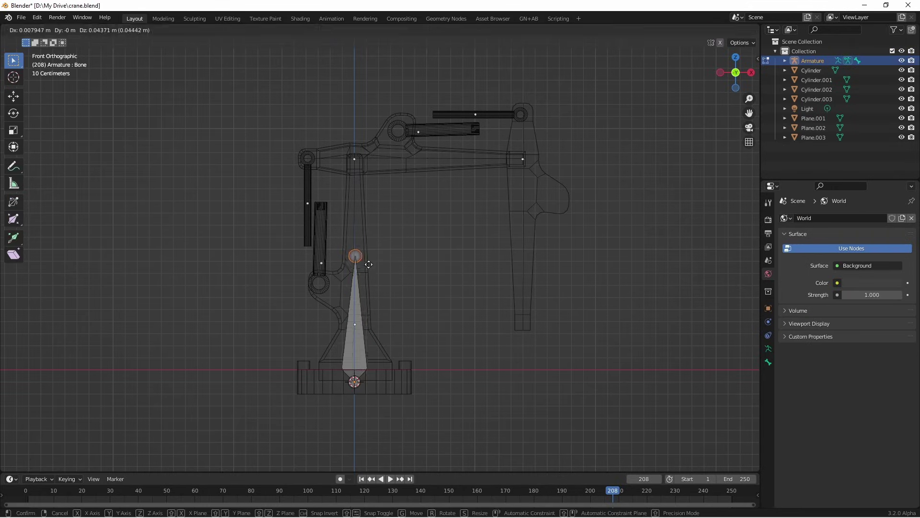
{"action": "left_click", "coordinate": [339, 142]}
- Place the column bone's tip exactly on the upper joint centre
{"action": "key", "text": "KP_Decimal"}
{"action": "scroll", "coordinate": [378, 265], "scroll_direction": "up", "scroll_amount": 8}
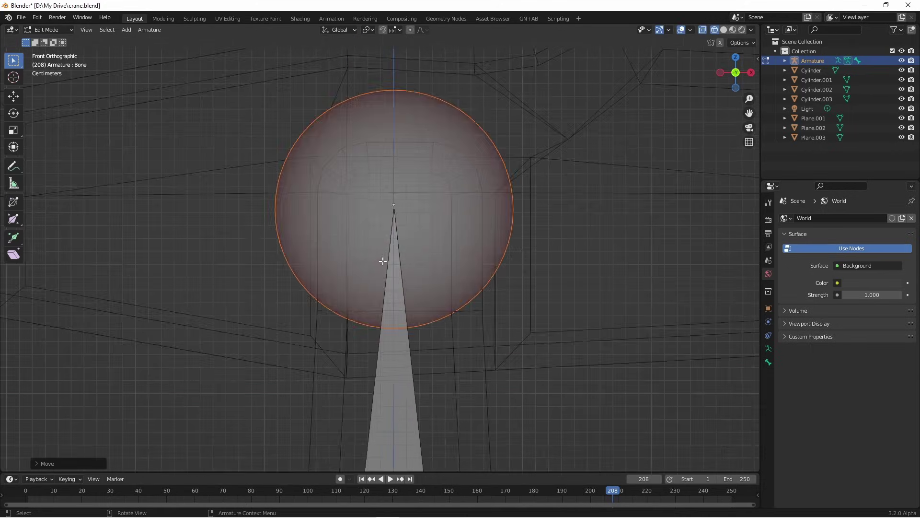
{"action": "key", "text": "g"}
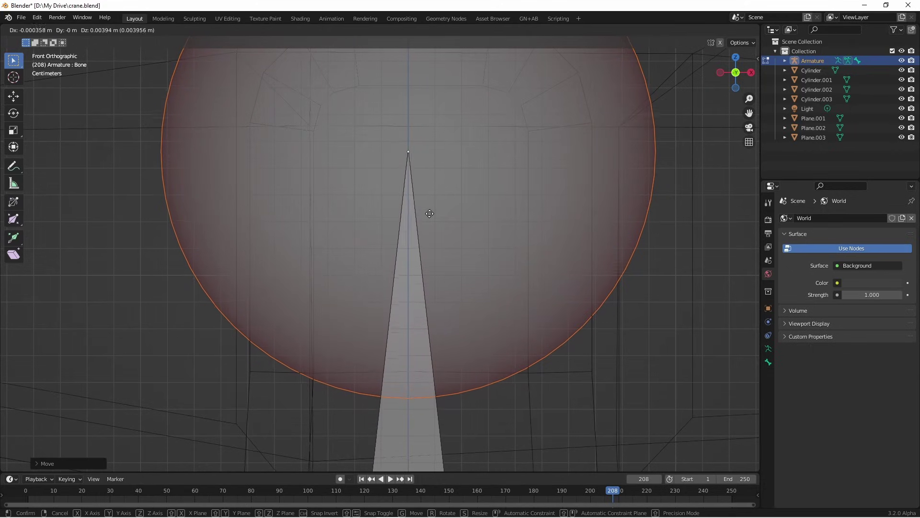
{"action": "left_click", "coordinate": [427, 212]}
{"action": "scroll", "coordinate": [200, 203], "scroll_direction": "down", "scroll_amount": 10}
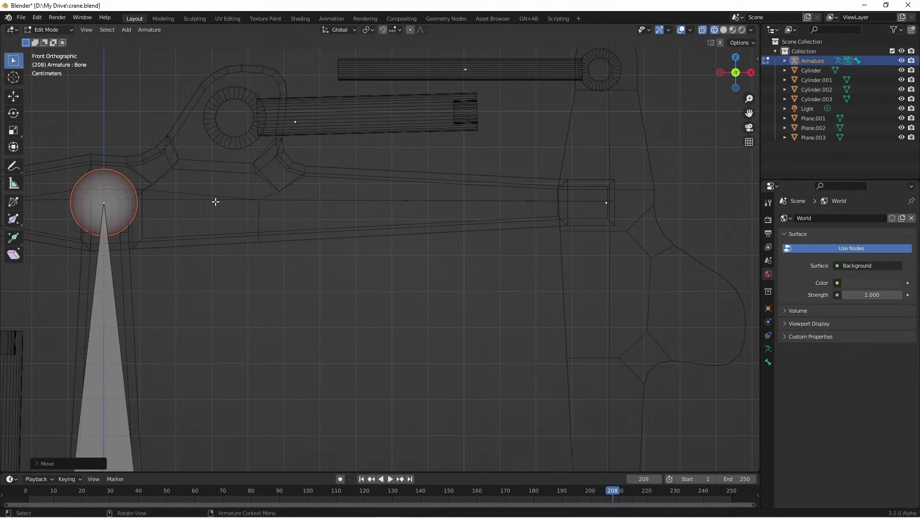
- Extrude a bone right along the boom to the joint, then one down the hanging arm
{"action": "key", "text": "e"}
{"action": "left_click", "coordinate": [664, 200]}
{"action": "scroll", "coordinate": [663, 200], "scroll_direction": "down", "scroll_amount": 6}
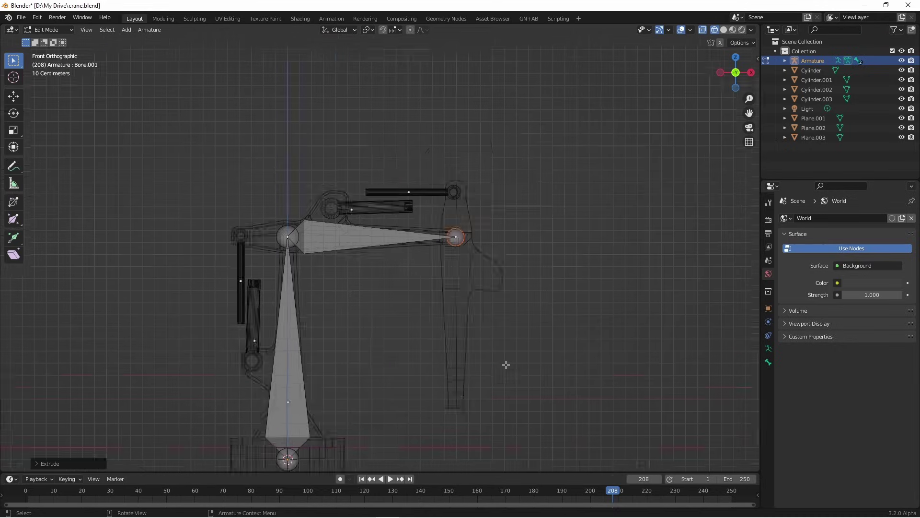
{"action": "key", "text": "e"}
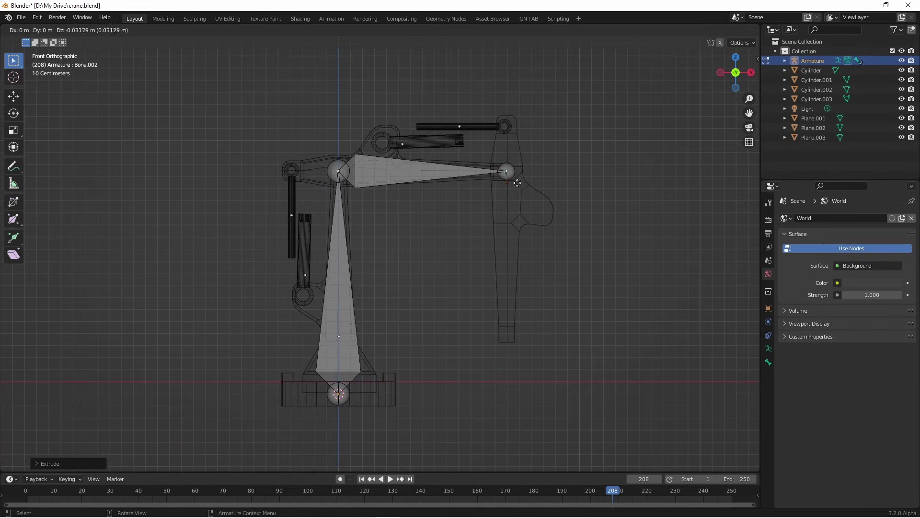
{"action": "left_click", "coordinate": [518, 337]}
{"action": "key", "text": "Tab"}
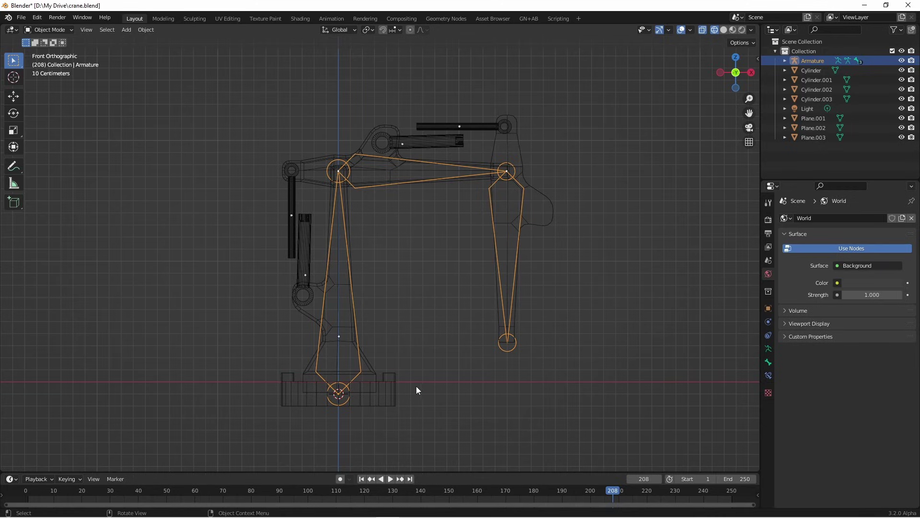
- Parent Plane.001, the column and base mesh, to the vertical column bone with Ctrl+P > Bone
{"action": "left_click", "coordinate": [391, 395]}
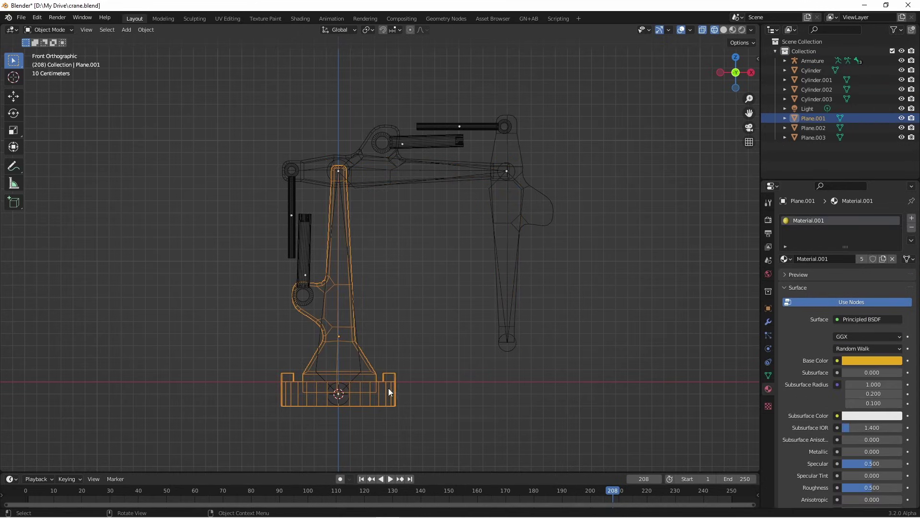
{"action": "left_click", "coordinate": [360, 363], "text": "shift"}
{"action": "key", "text": "ctrl+Tab"}
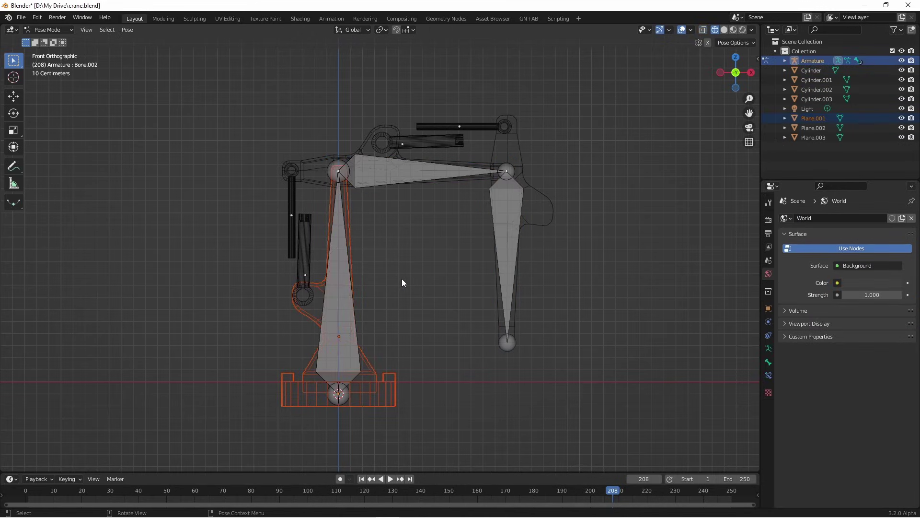
{"action": "left_click", "coordinate": [344, 306]}
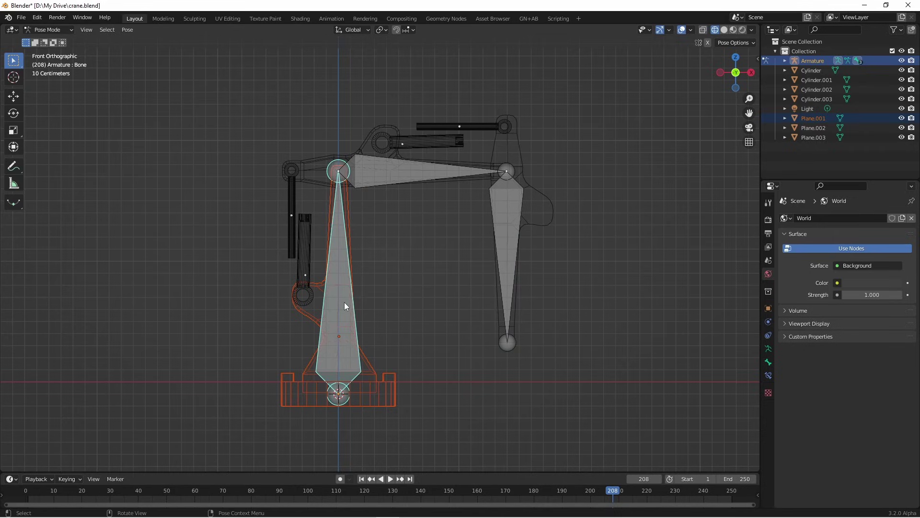
{"action": "key", "text": "ctrl+p"}
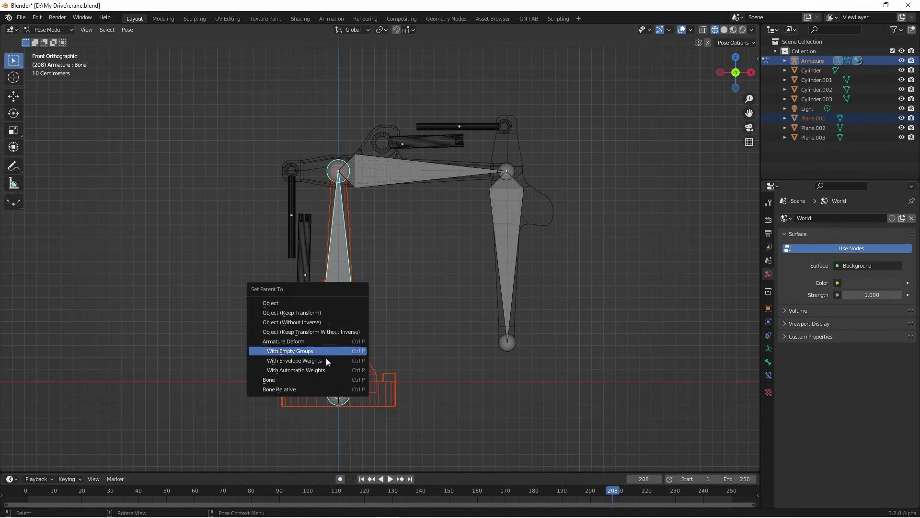
{"action": "left_click", "coordinate": [318, 380]}
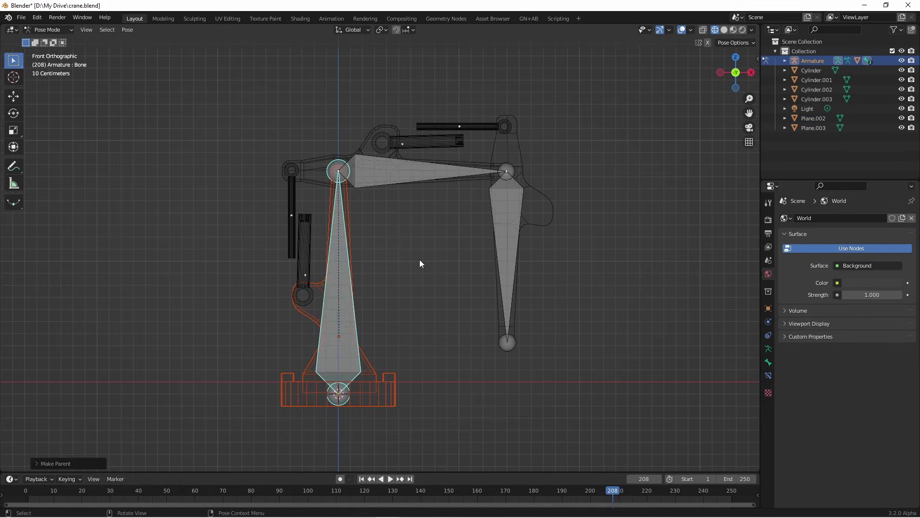
- Parent the horizontal arm beam mesh to the horizontal boom bone
{"action": "key", "text": "ctrl+Tab"}
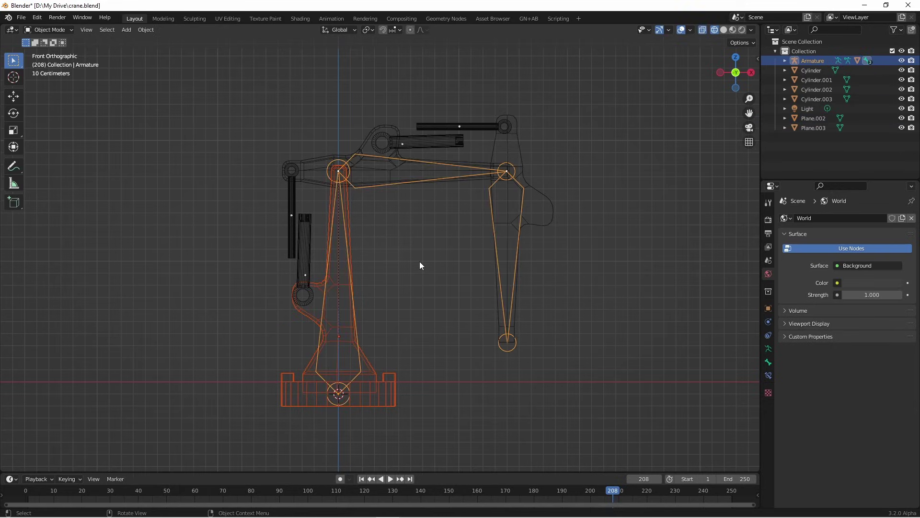
{"action": "left_click", "coordinate": [383, 128]}
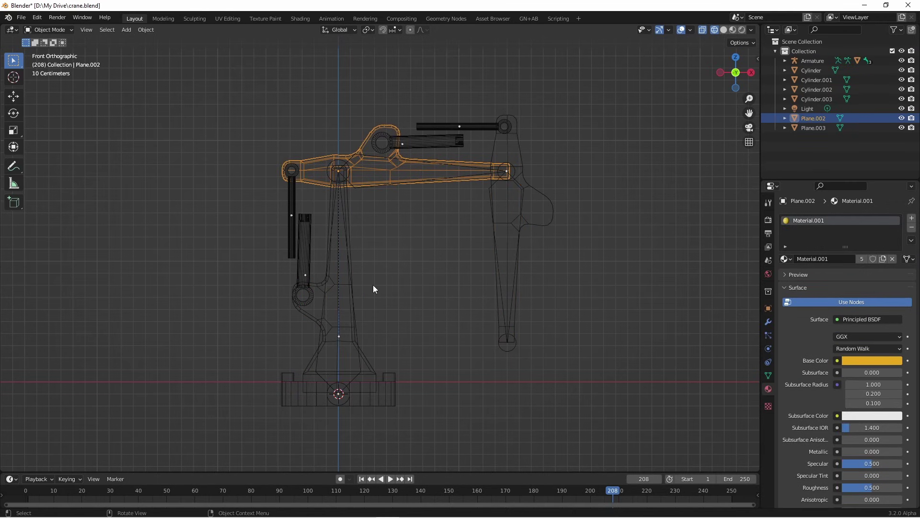
{"action": "scroll", "coordinate": [367, 312], "scroll_direction": "up", "scroll_amount": 8}
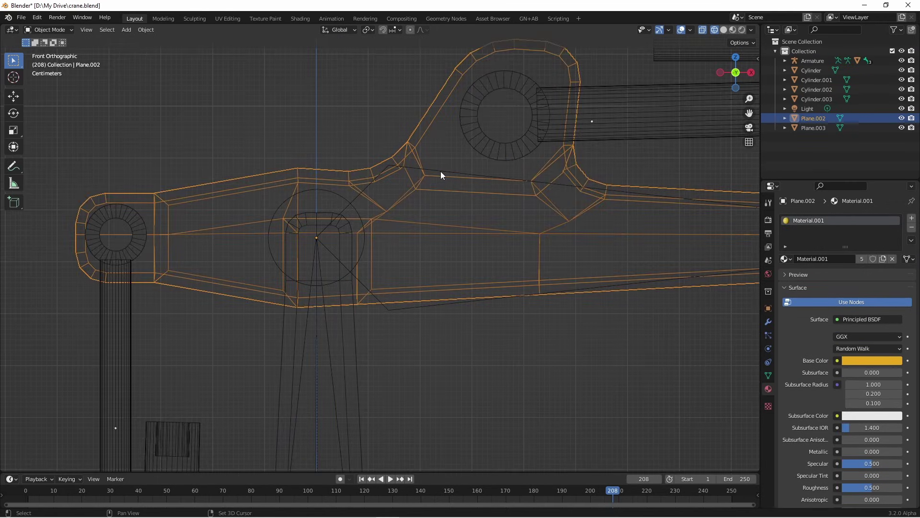
{"action": "left_click", "coordinate": [440, 171], "text": "shift"}
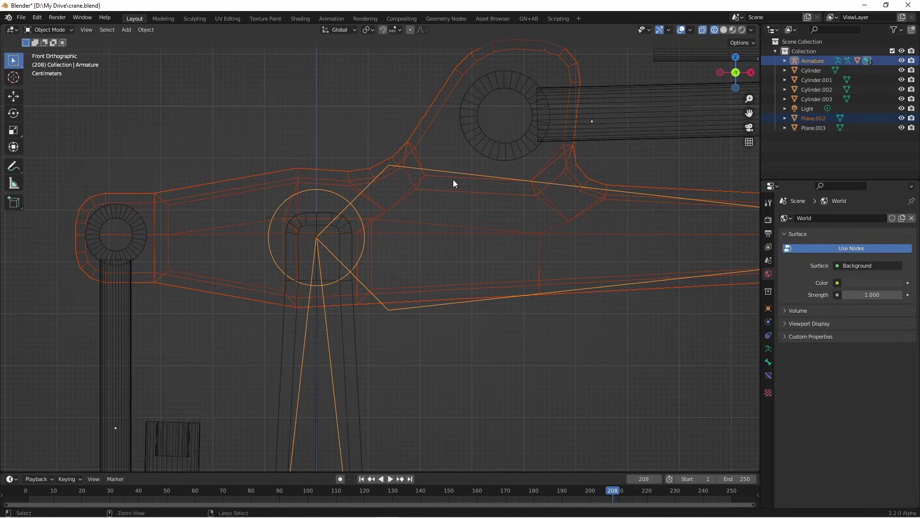
{"action": "key", "text": "ctrl+Tab"}
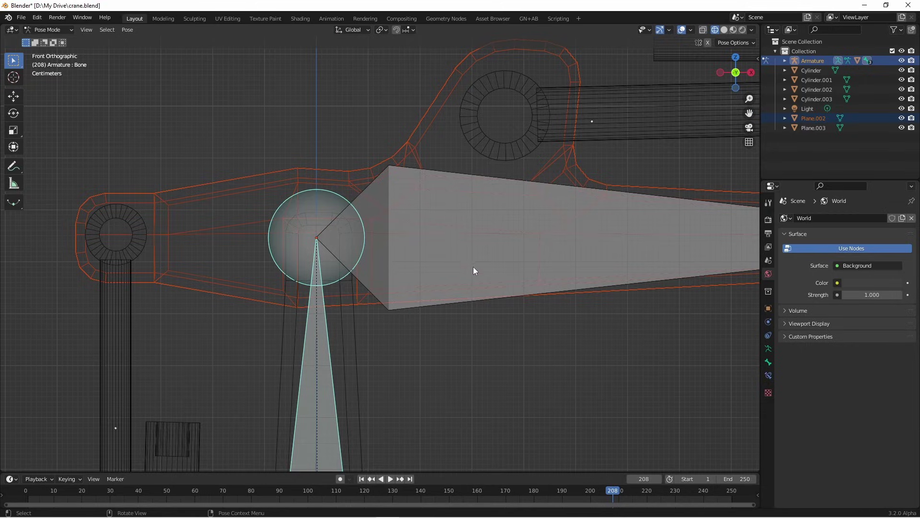
{"action": "scroll", "coordinate": [479, 280], "scroll_direction": "down", "scroll_amount": 3}
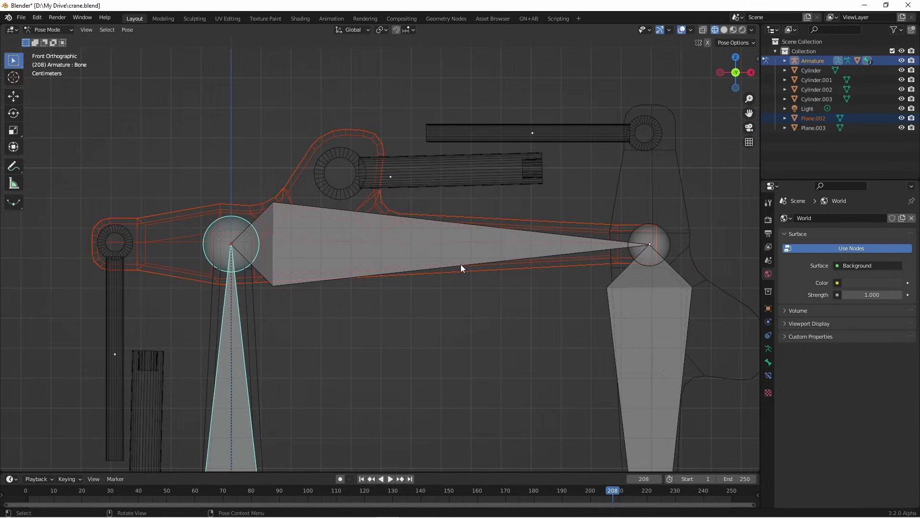
{"action": "left_click", "coordinate": [462, 265]}
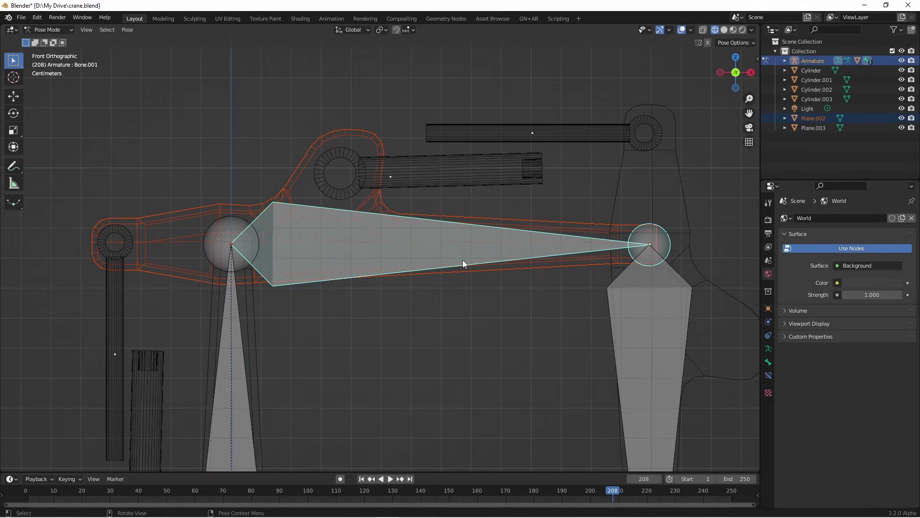
{"action": "key", "text": "ctrl+p"}
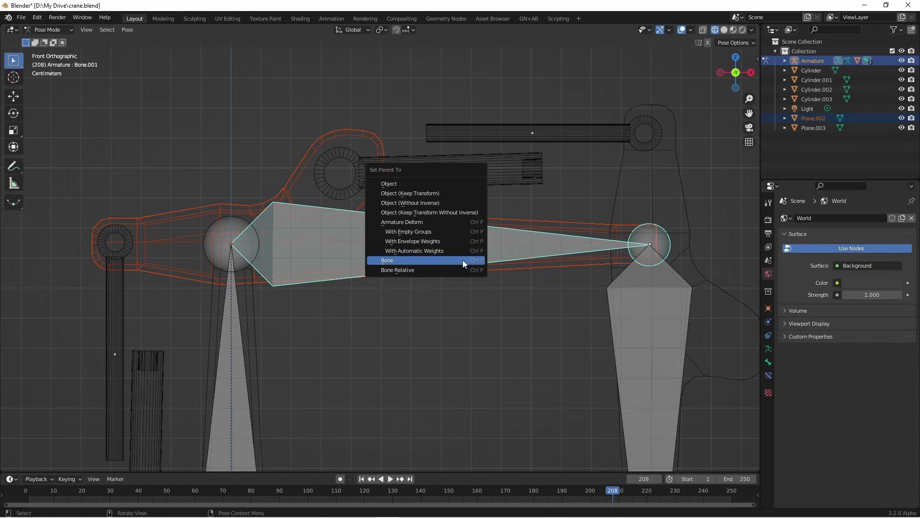
{"action": "left_click", "coordinate": [462, 260]}
- Parent the Plane.003 hook mesh to Bone.002 with Ctrl+P > Bone
{"action": "scroll", "coordinate": [399, 237], "scroll_direction": "down", "scroll_amount": 3}
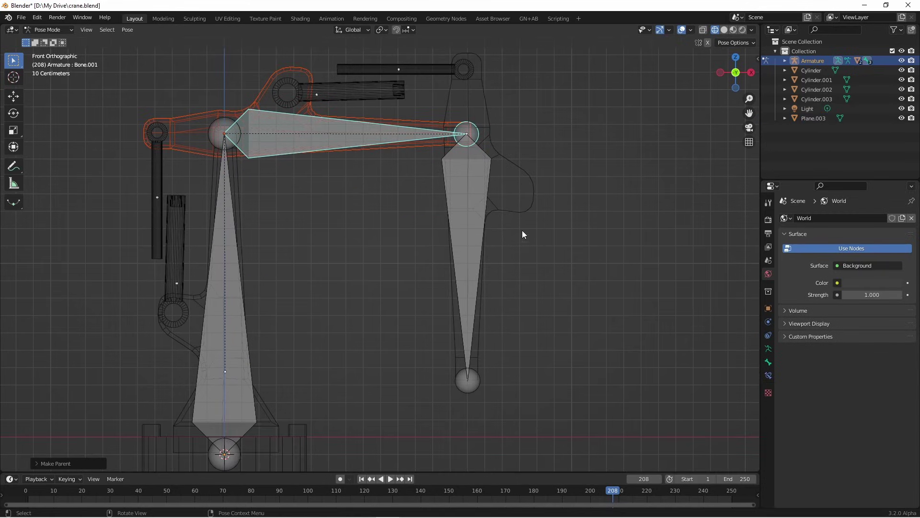
{"action": "left_click", "coordinate": [513, 213]}
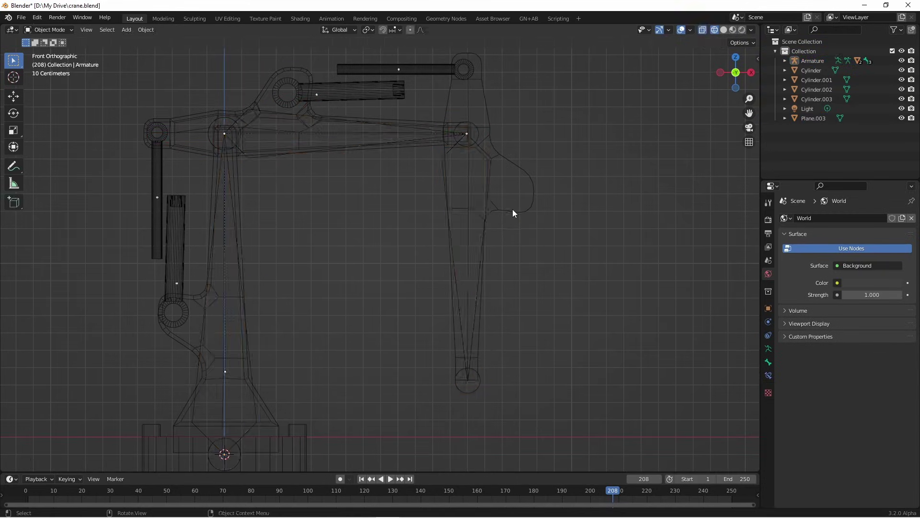
{"action": "left_click", "coordinate": [479, 292]}
{"action": "key", "text": "ctrl+p"}
{"action": "left_click", "coordinate": [476, 291]}
{"action": "scroll", "coordinate": [433, 244], "scroll_direction": "down", "scroll_amount": 2}
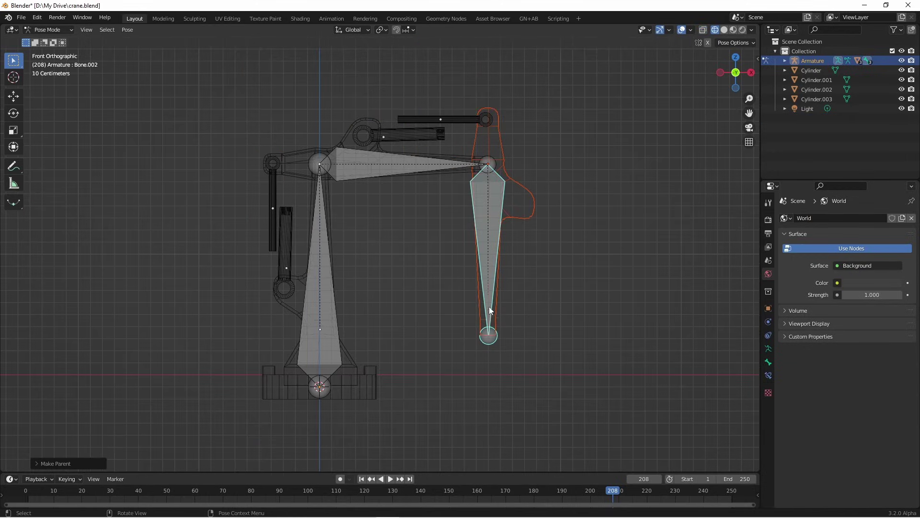
{"action": "key", "text": "r"}
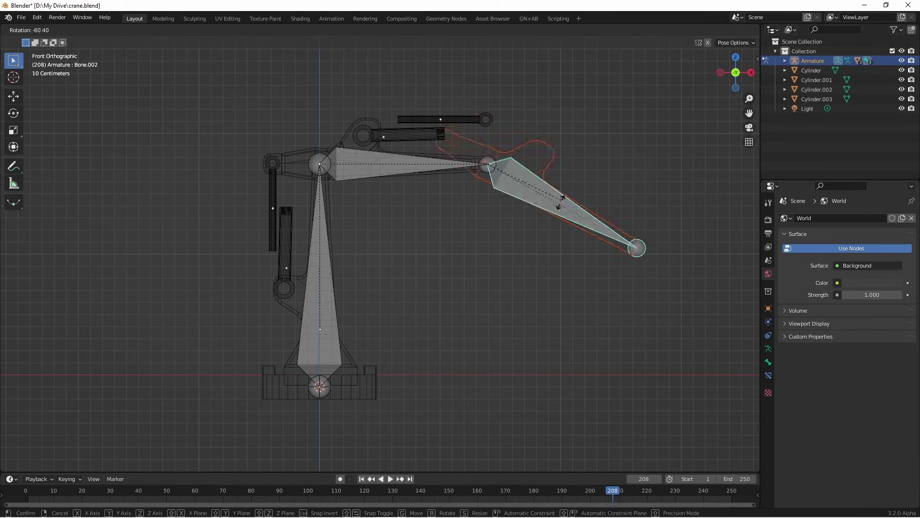
{"action": "left_click", "coordinate": [487, 211]}
{"action": "left_click", "coordinate": [321, 215]}
{"action": "key", "text": "r"}
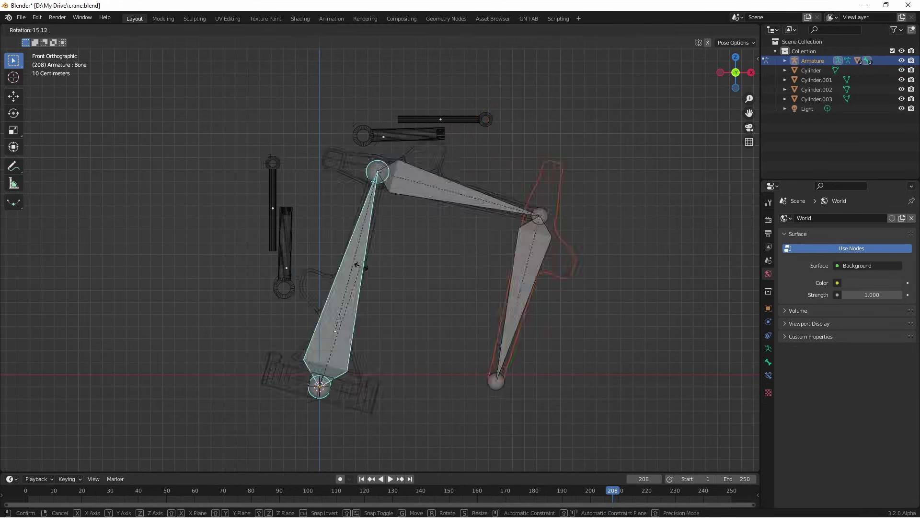
{"action": "right_click", "coordinate": [290, 243]}
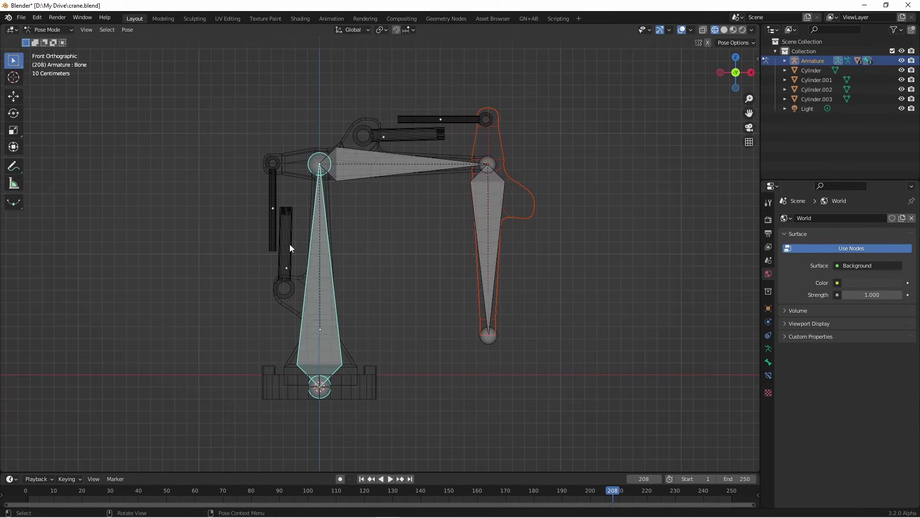
{"action": "key", "text": "bracketright"}
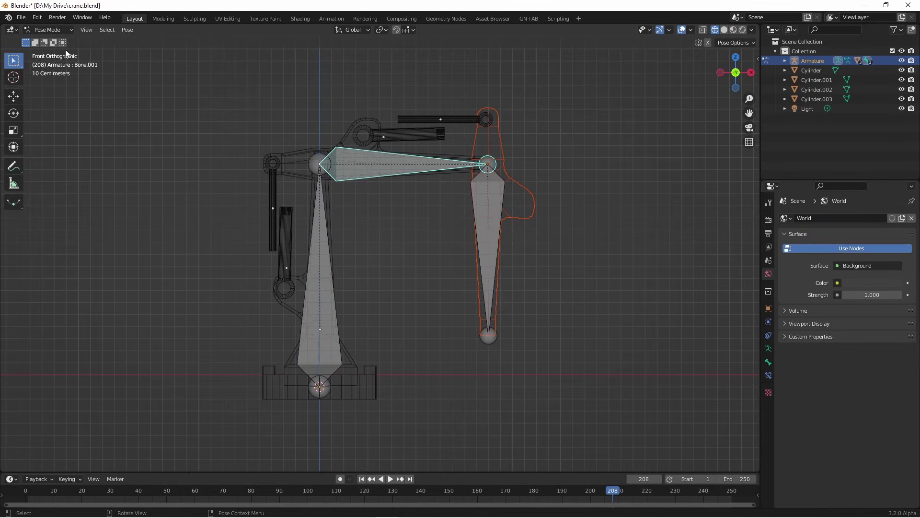
{"action": "key", "text": "Tab"}
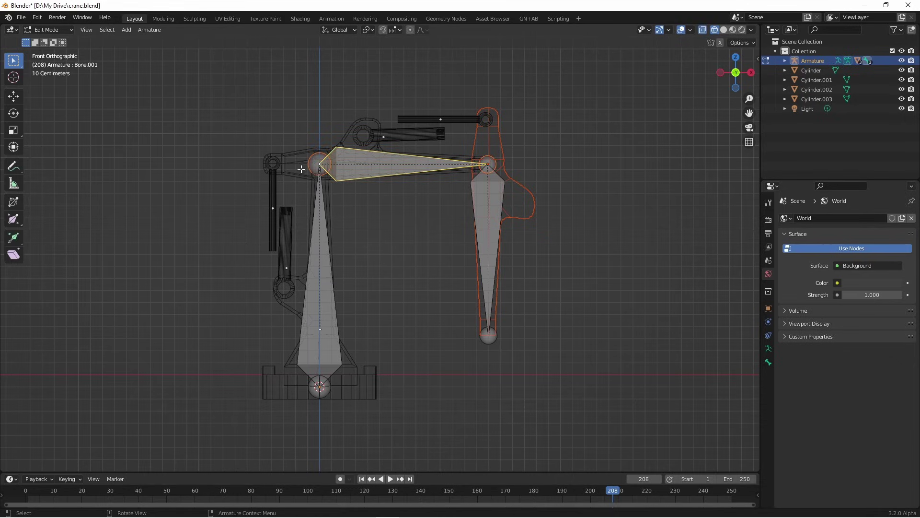
{"action": "key", "text": "r"}
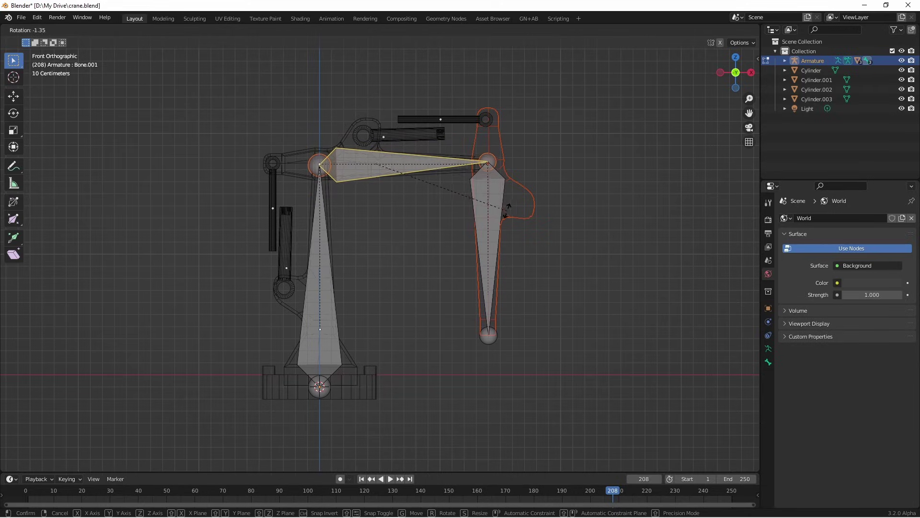
{"action": "key", "text": "Escape"}
{"action": "key", "text": "Tab"}
{"action": "key", "text": "r"}
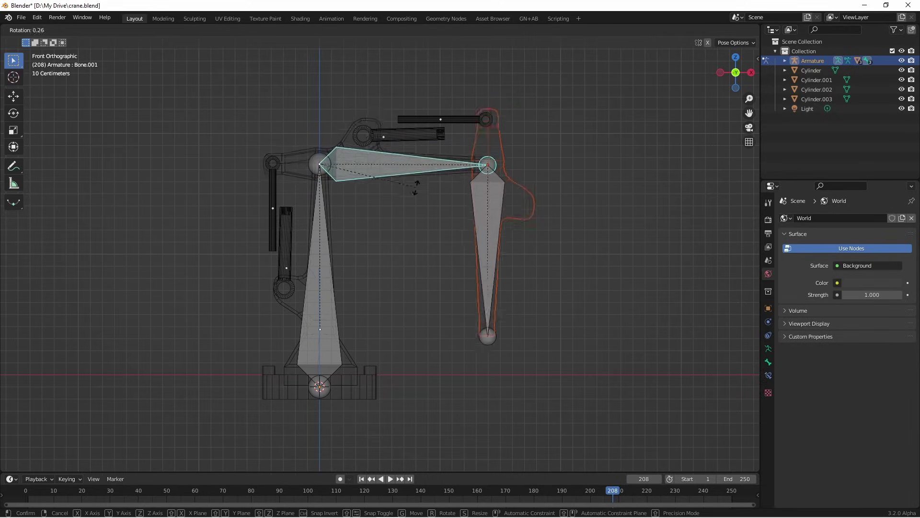
{"action": "key", "text": "Escape"}
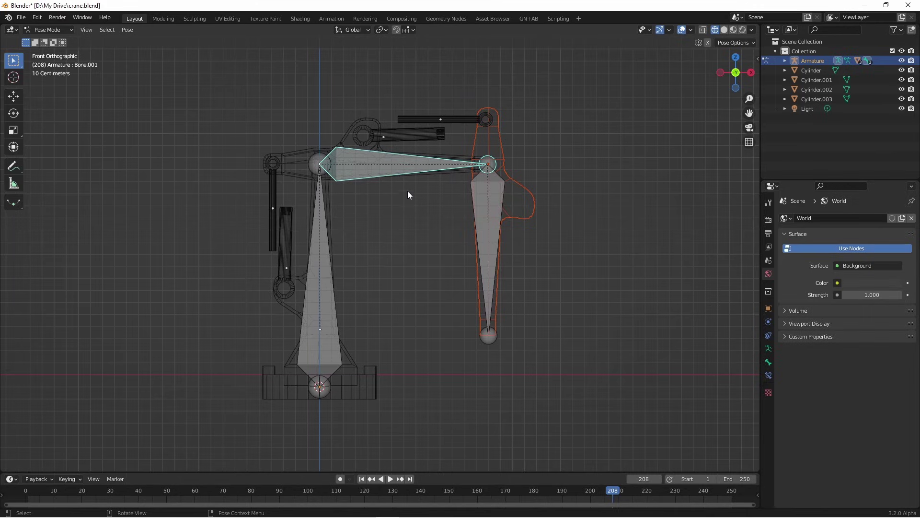
- Select the Cylinder piston mesh and enter its Edit Mode, viewing its ring end
{"action": "scroll", "coordinate": [359, 278], "scroll_direction": "up", "scroll_amount": 2}
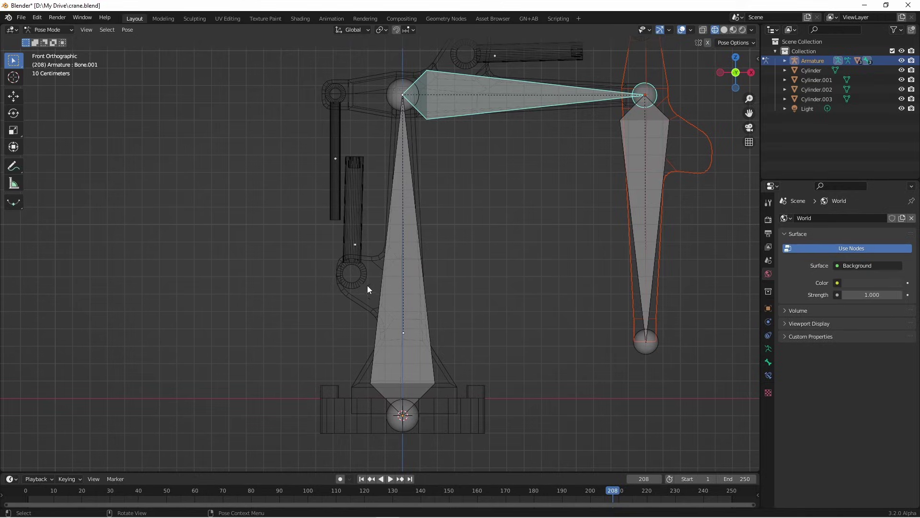
{"action": "scroll", "coordinate": [340, 273], "scroll_direction": "up", "scroll_amount": 3}
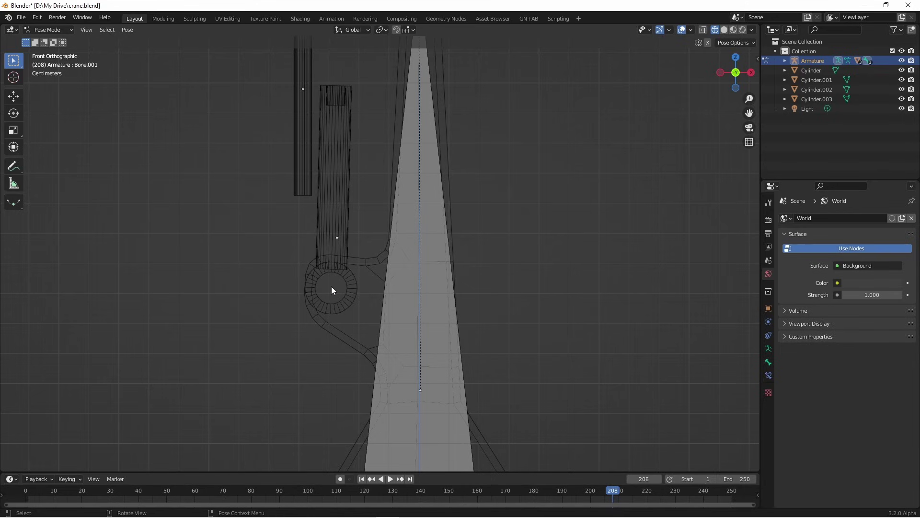
{"action": "key", "text": "ctrl+Tab"}
{"action": "left_click", "coordinate": [327, 237]}
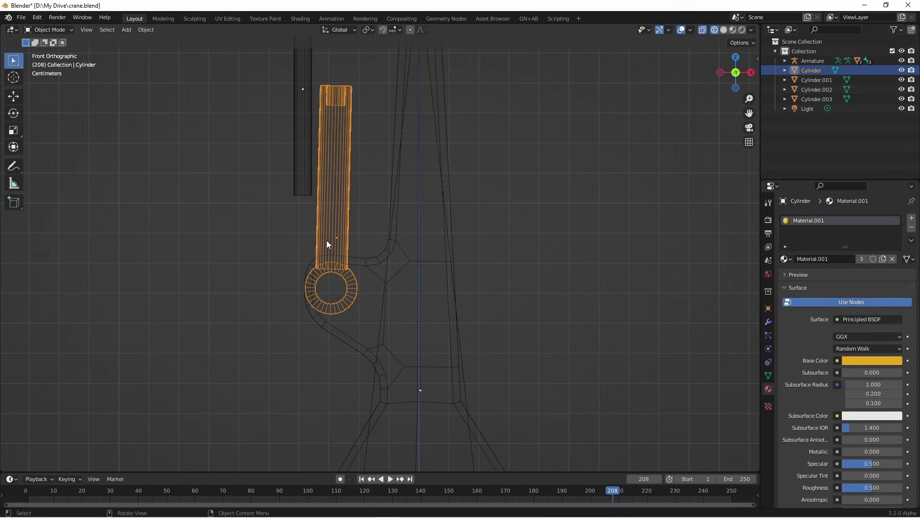
{"action": "middle_click_drag", "start_coordinate": [301, 312], "coordinate": [462, 257]}
{"action": "key", "text": "Tab"}
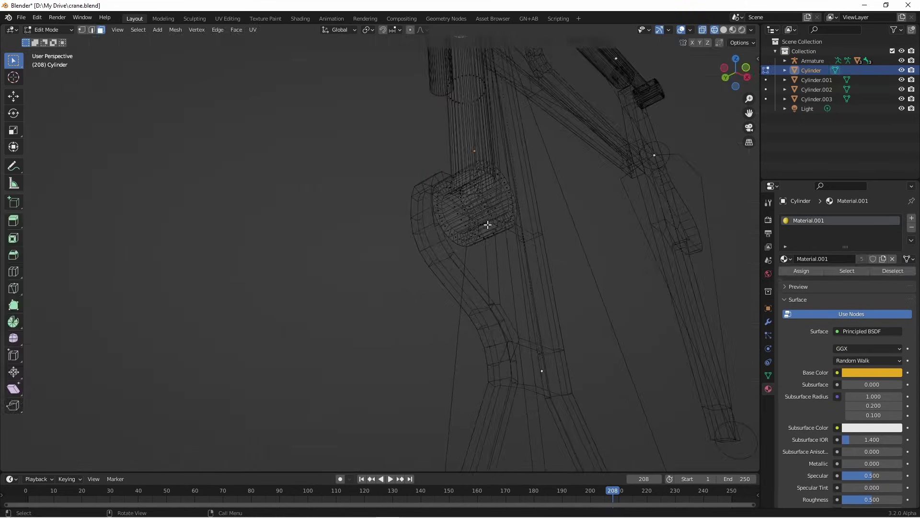
{"action": "middle_click_drag", "start_coordinate": [504, 198], "coordinate": [421, 207]}
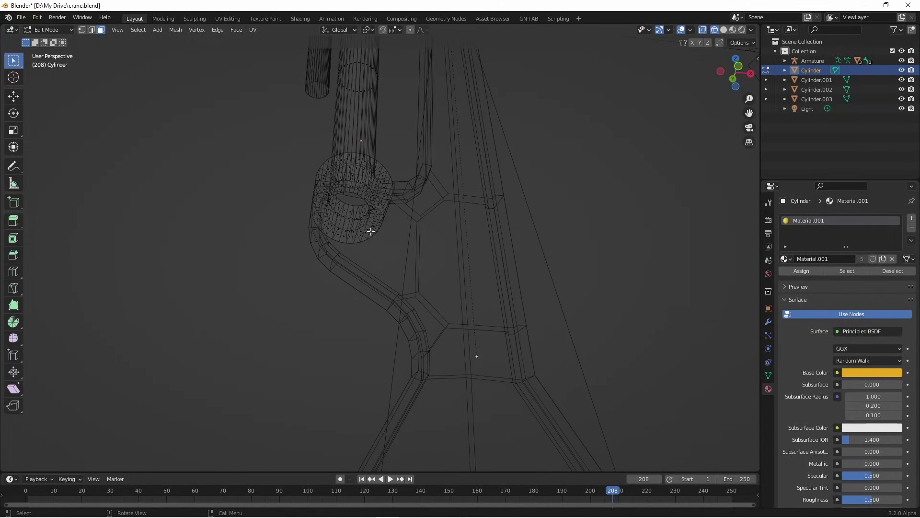
- Select the ring's face loop, view from the back, and snap the 3D cursor to it
{"action": "left_click", "coordinate": [349, 228], "text": "alt"}
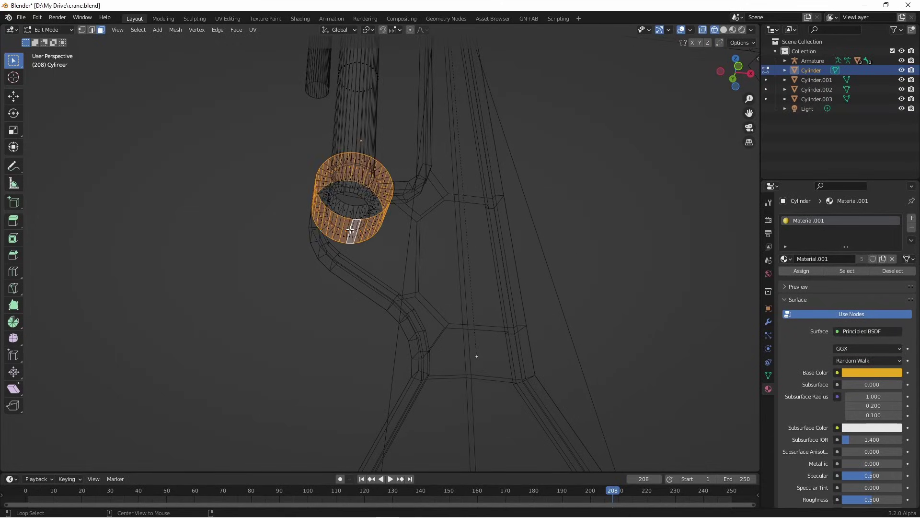
{"action": "middle_click_drag", "start_coordinate": [350, 228], "coordinate": [429, 243]}
{"action": "key", "text": "grave"}
{"action": "left_click", "coordinate": [548, 231]}
{"action": "key", "text": "shift+s"}
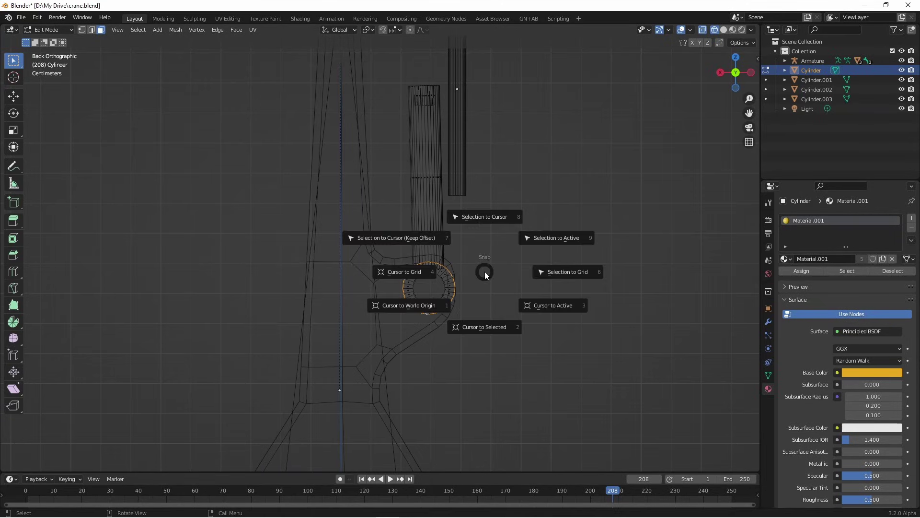
{"action": "left_click", "coordinate": [499, 318]}
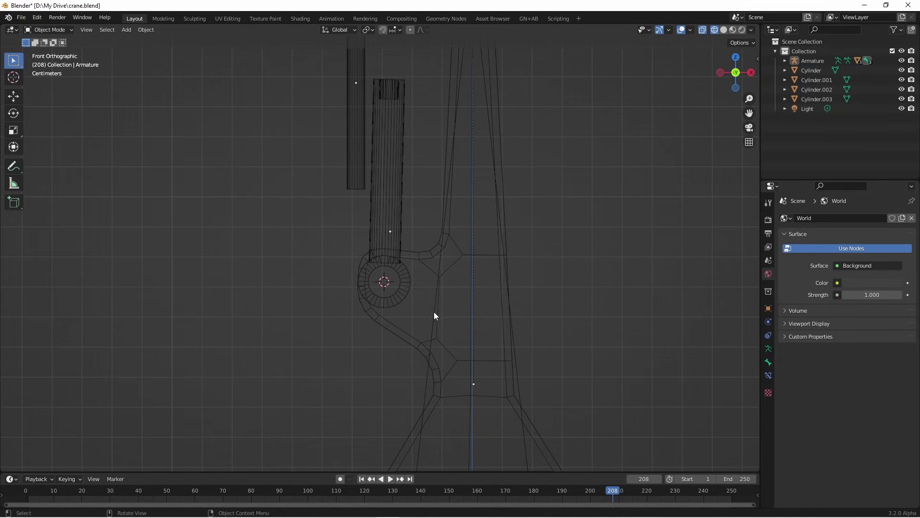
- Add a new bone to the armature at the 3D cursor and move its tip down the piston
{"action": "left_click", "coordinate": [434, 313]}
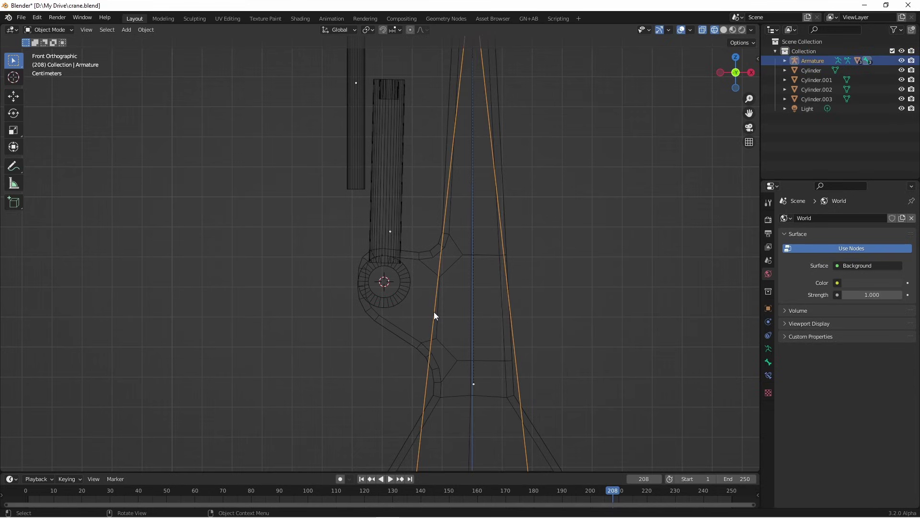
{"action": "key", "text": "Tab"}
{"action": "scroll", "coordinate": [388, 274], "scroll_direction": "down", "scroll_amount": 3}
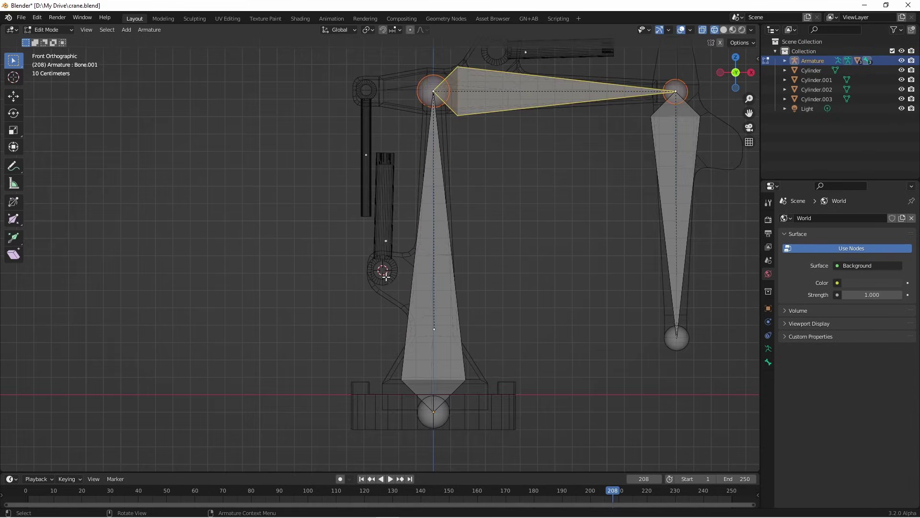
{"action": "key", "text": "shift+a"}
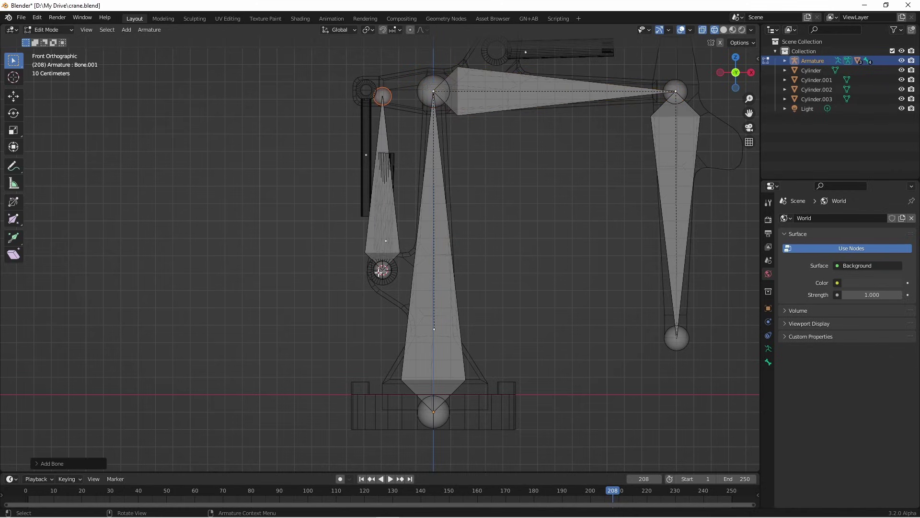
{"action": "scroll", "coordinate": [380, 271], "scroll_direction": "up", "scroll_amount": 2}
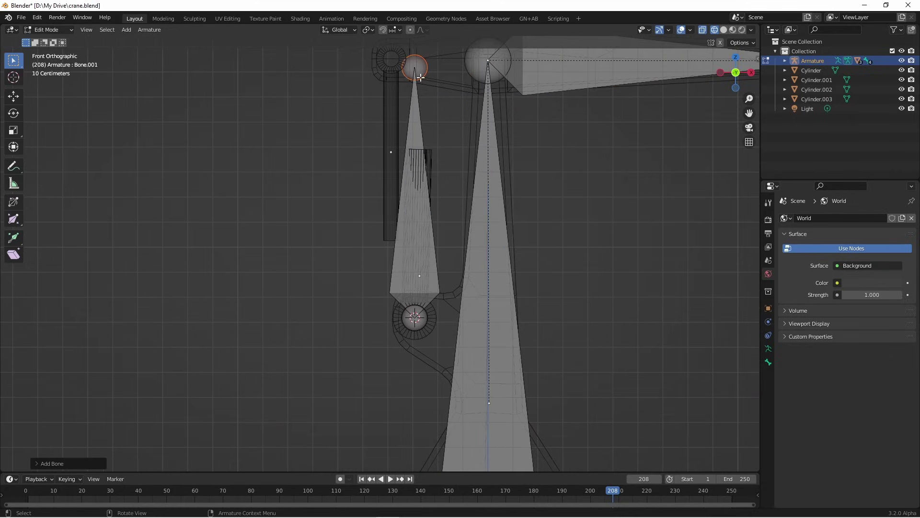
{"action": "key", "text": "g"}
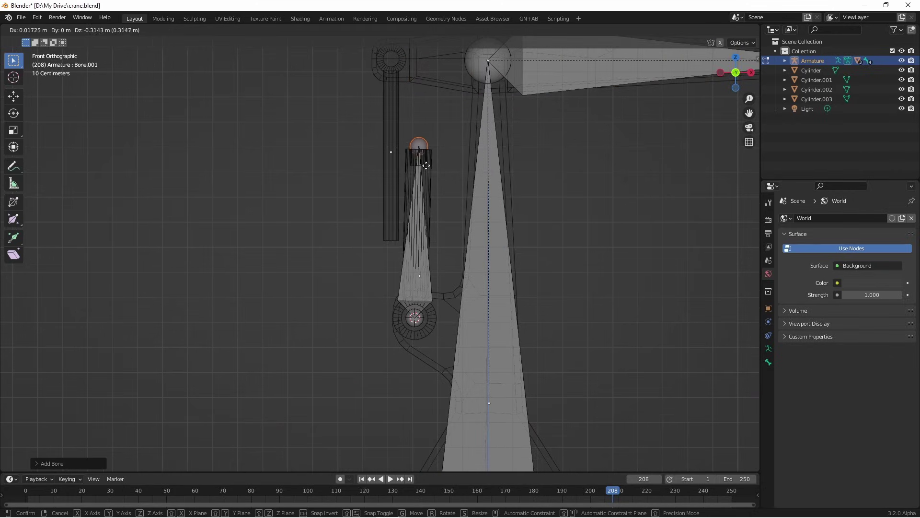
{"action": "left_click", "coordinate": [426, 167]}
{"action": "scroll", "coordinate": [435, 269], "scroll_direction": "down", "scroll_amount": 2}
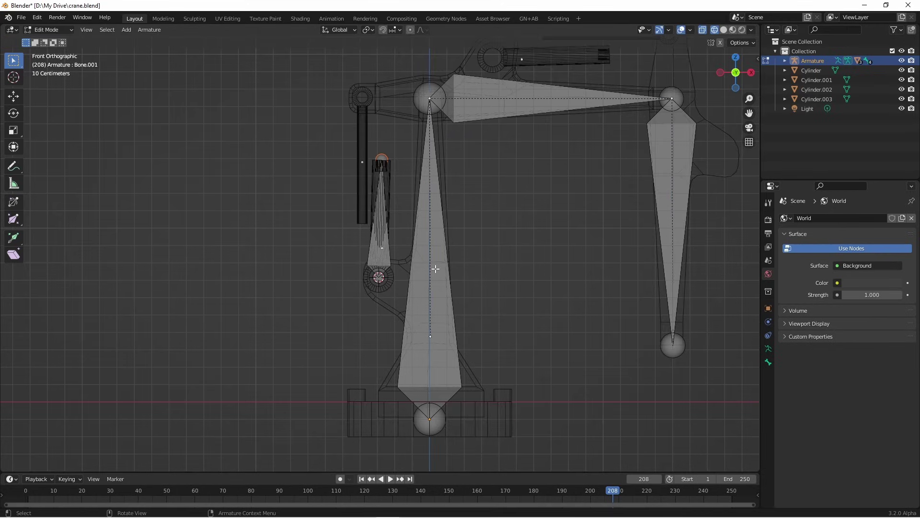
- In Pose Mode, test-rotate the vertical base bone and cancel the rotation
{"action": "key", "text": "ctrl+Tab"}
{"action": "left_click", "coordinate": [434, 322]}
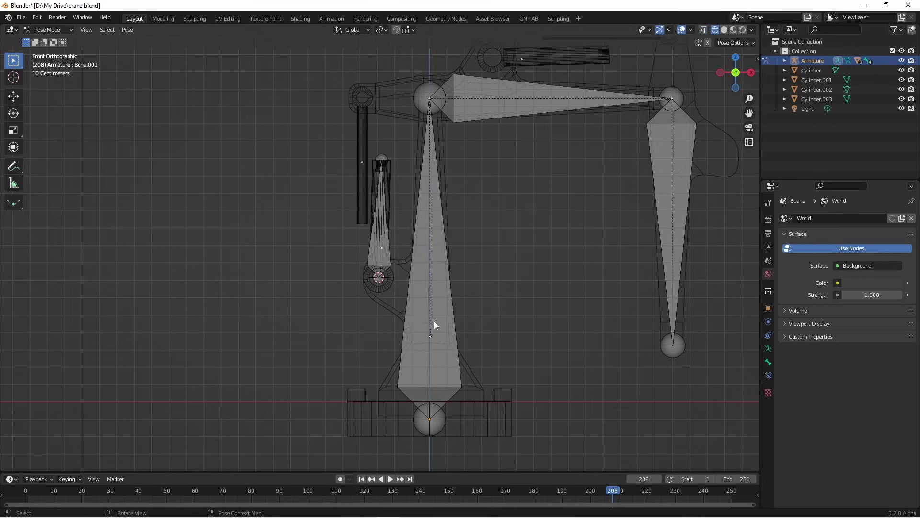
{"action": "left_click", "coordinate": [409, 324]}
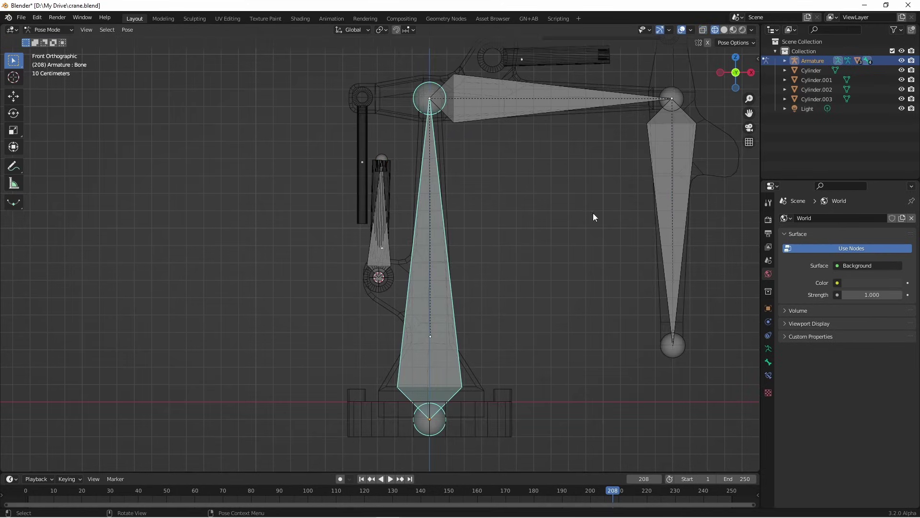
{"action": "key", "text": "r"}
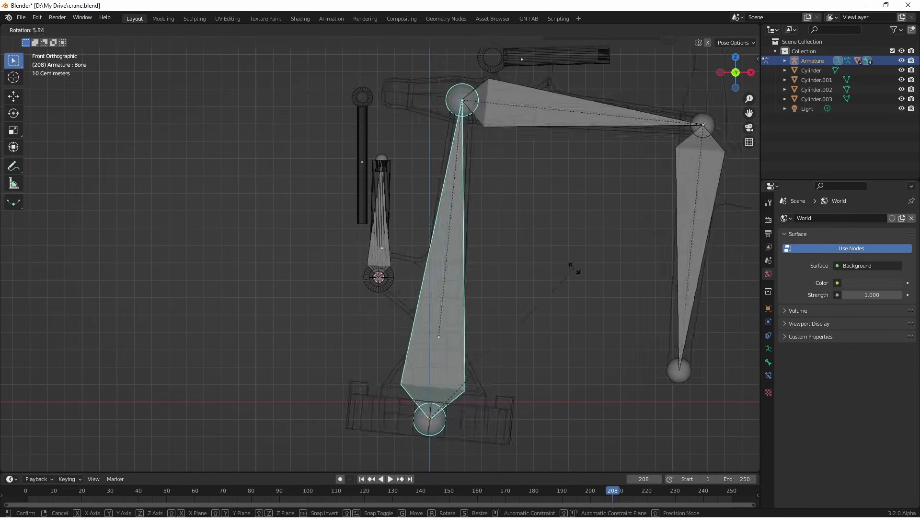
{"action": "right_click", "coordinate": [527, 284]}
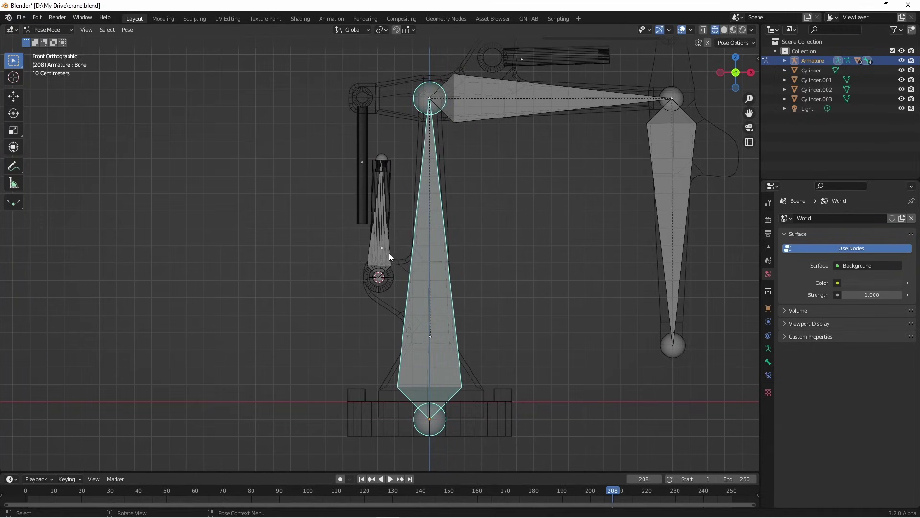
- Parent Bone.003 to the tall base bone using Keep Offset instead of Connected
{"action": "key", "text": "Tab"}
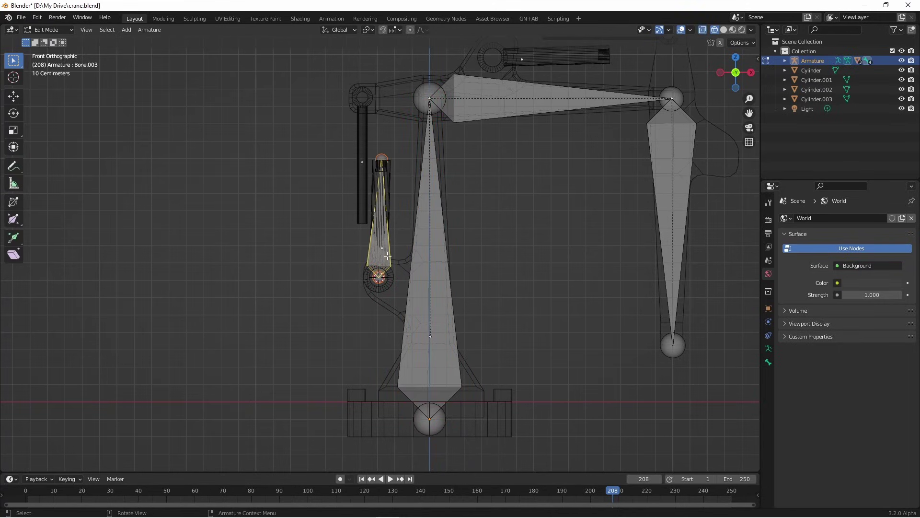
{"action": "left_click", "coordinate": [387, 255]}
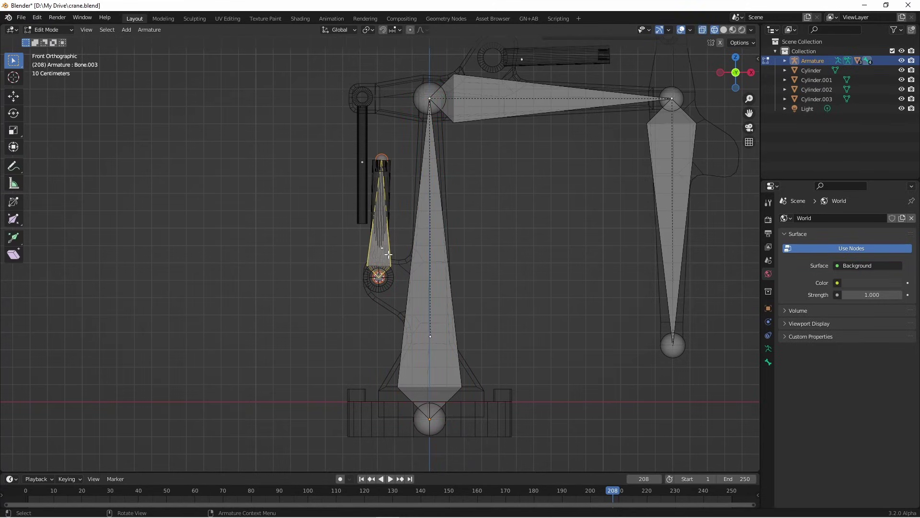
{"action": "left_click", "coordinate": [408, 307], "text": "shift"}
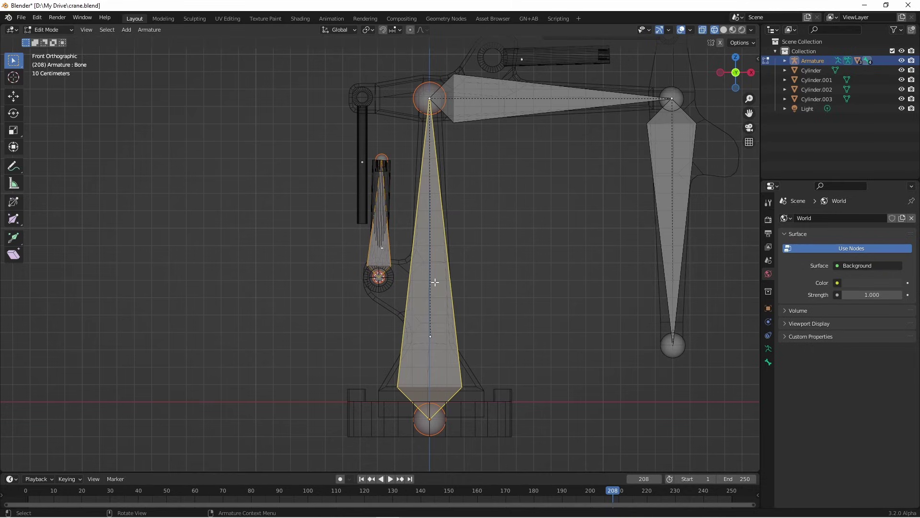
{"action": "key", "text": "ctrl+p"}
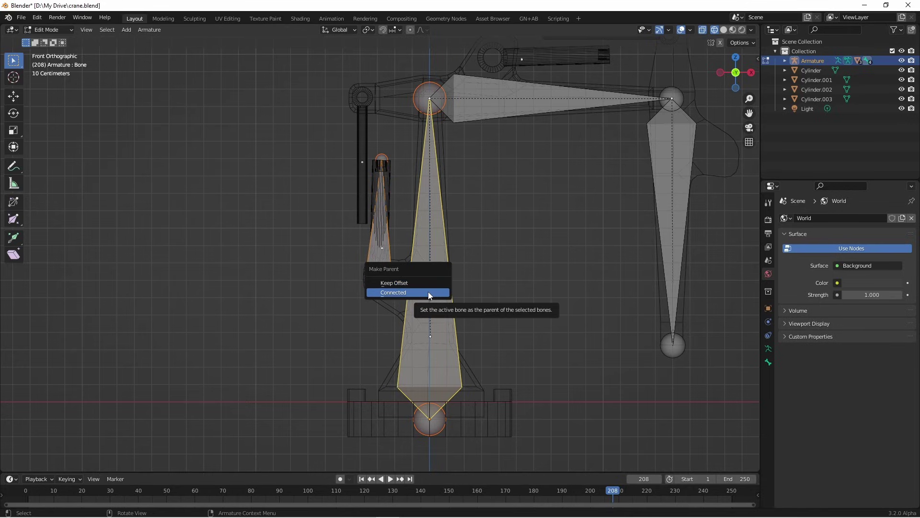
{"action": "left_click", "coordinate": [429, 295]}
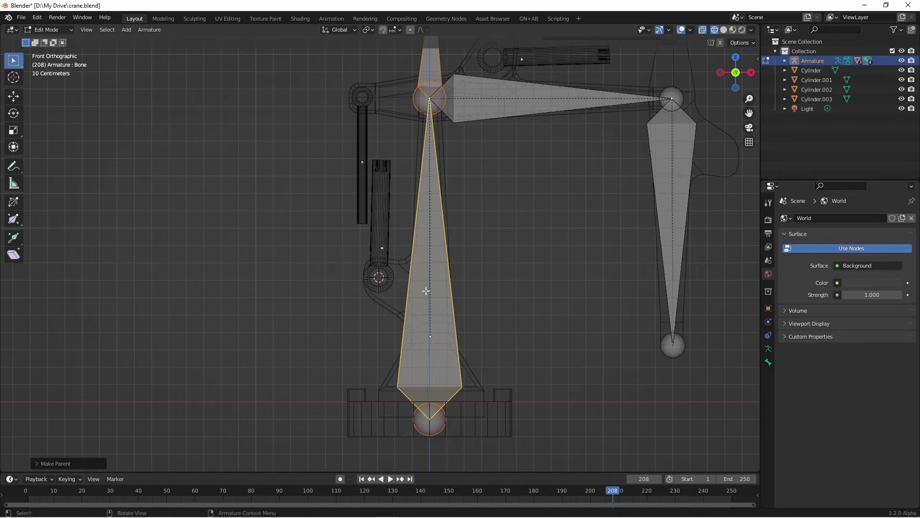
{"action": "key", "text": "ctrl+z"}
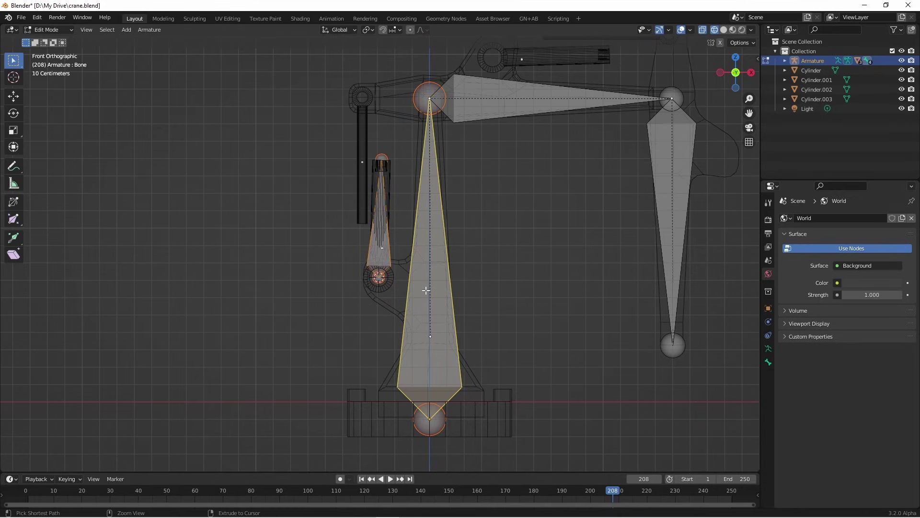
{"action": "key", "text": "ctrl+p"}
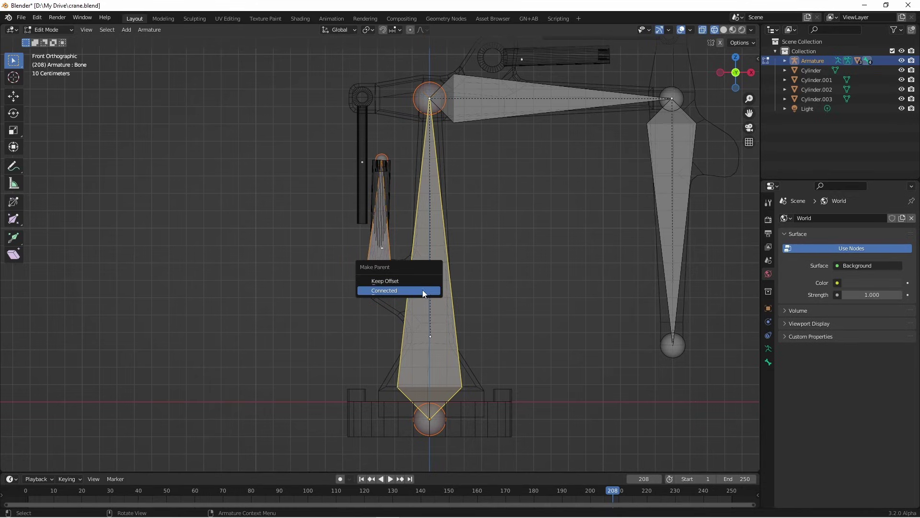
{"action": "left_click", "coordinate": [398, 282]}
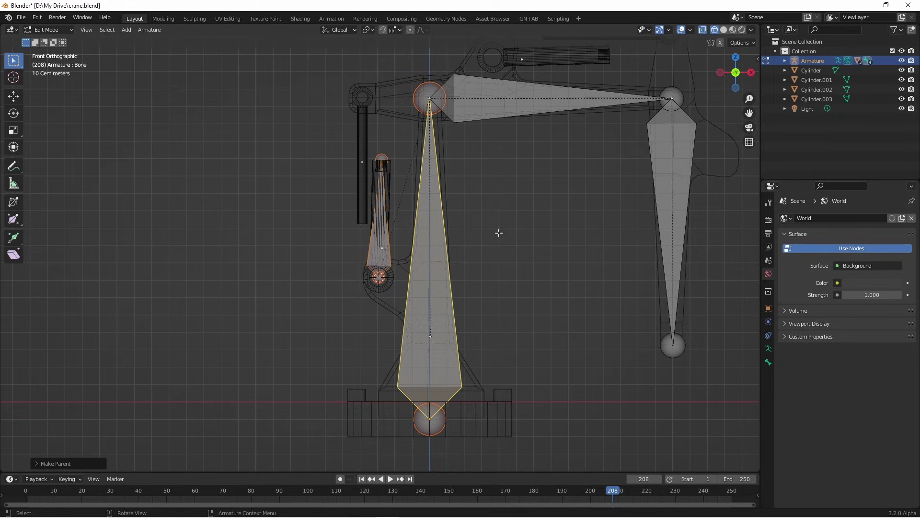
- In Pose Mode, test-rotate the tall central bone and recentre the view
{"action": "key", "text": "ctrl+Tab"}
{"action": "left_click", "coordinate": [480, 276]}
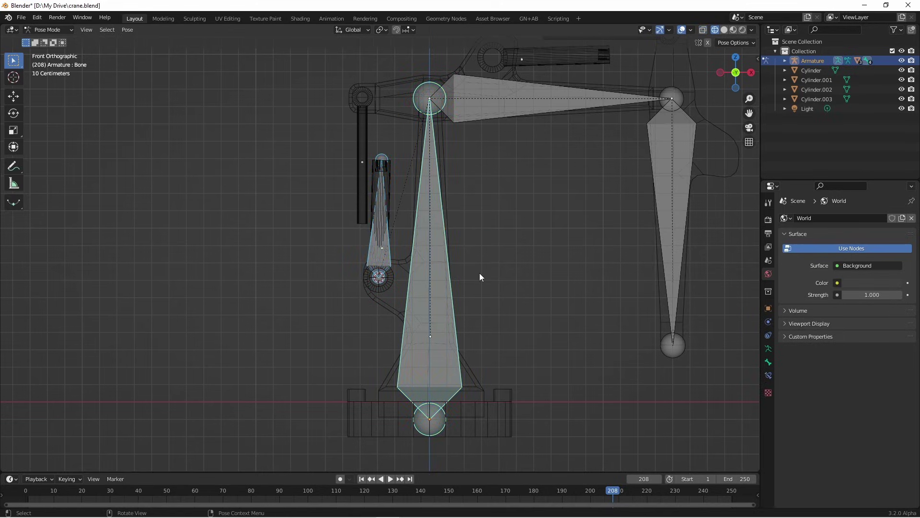
{"action": "left_click", "coordinate": [431, 179]}
{"action": "key", "text": "r"}
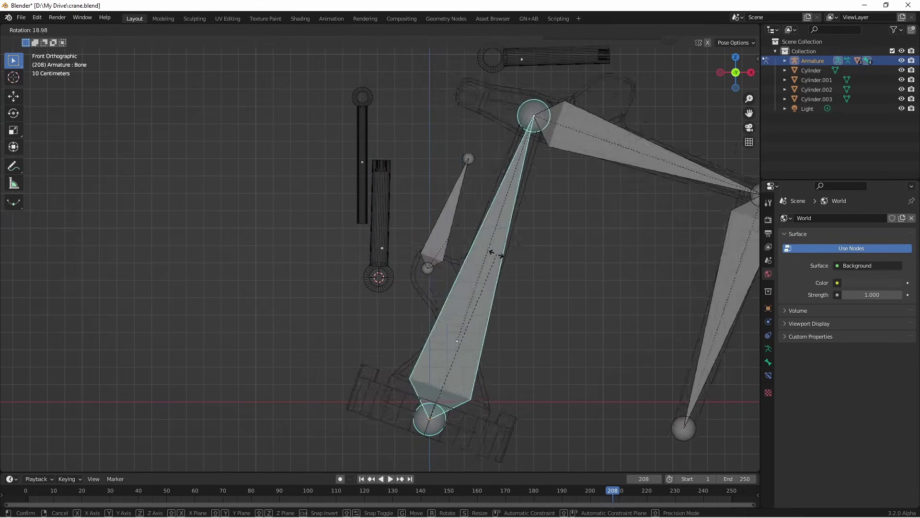
{"action": "left_click", "coordinate": [450, 106]}
{"action": "middle_click_drag", "start_coordinate": [449, 106], "coordinate": [470, 166], "text": "shift"}
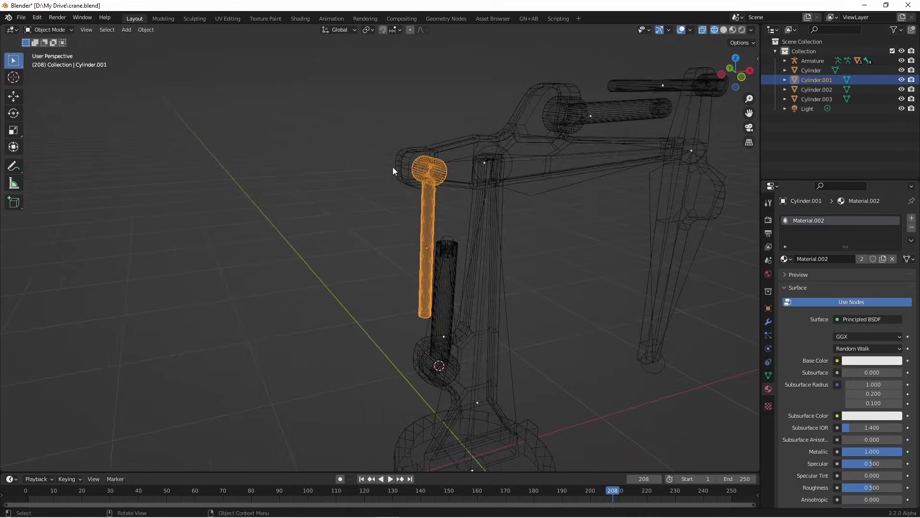
- Snap the 3D cursor to the left cylinder's selected joint in front orthographic view
{"action": "key", "text": "Tab"}
{"action": "middle_click_drag", "start_coordinate": [487, 168], "coordinate": [438, 230], "text": "shift"}
{"action": "scroll", "coordinate": [420, 190], "scroll_direction": "up", "scroll_amount": 3}
{"action": "key", "text": "KP_1"}
{"action": "key", "text": "shift+s"}
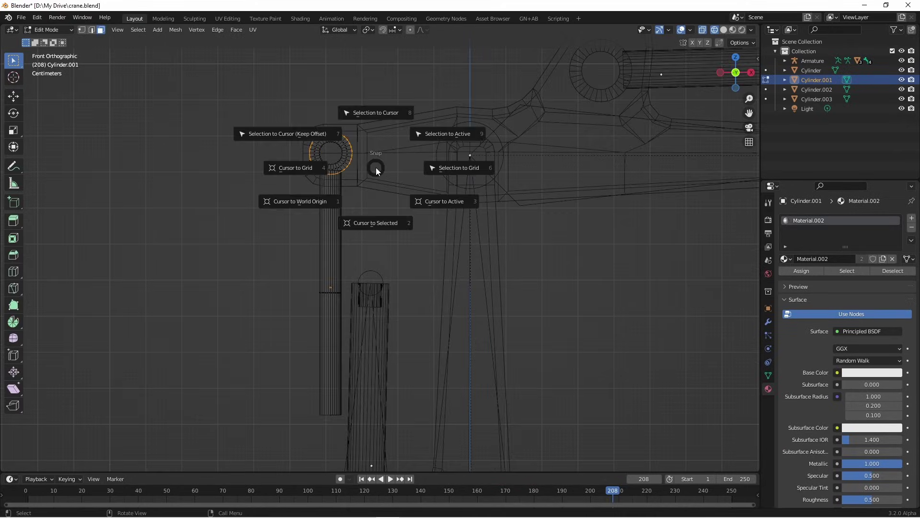
{"action": "left_click", "coordinate": [367, 225]}
{"action": "key", "text": "Tab"}
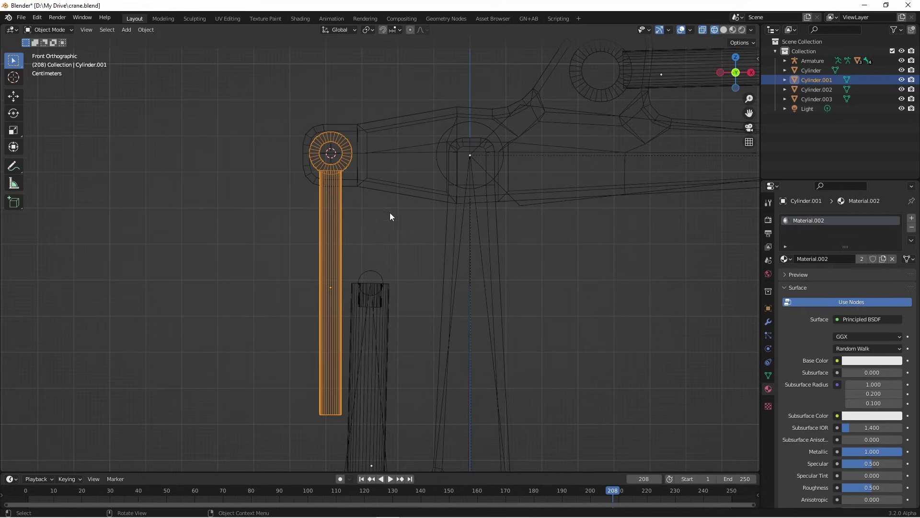
- Add a new armature bone at the cursor and move its tip down the cylinder
{"action": "left_click", "coordinate": [459, 252]}
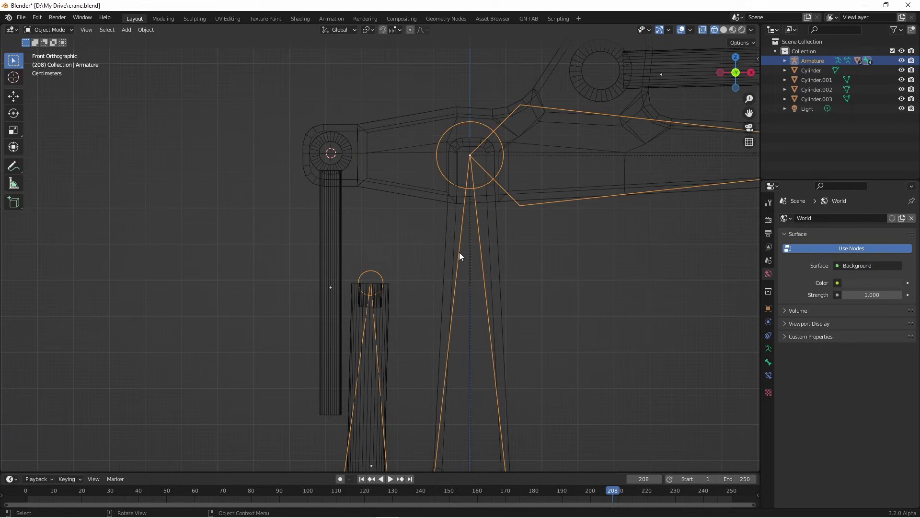
{"action": "key", "text": "Tab"}
{"action": "key", "text": "shift+a"}
{"action": "scroll", "coordinate": [338, 162], "scroll_direction": "down", "scroll_amount": 5}
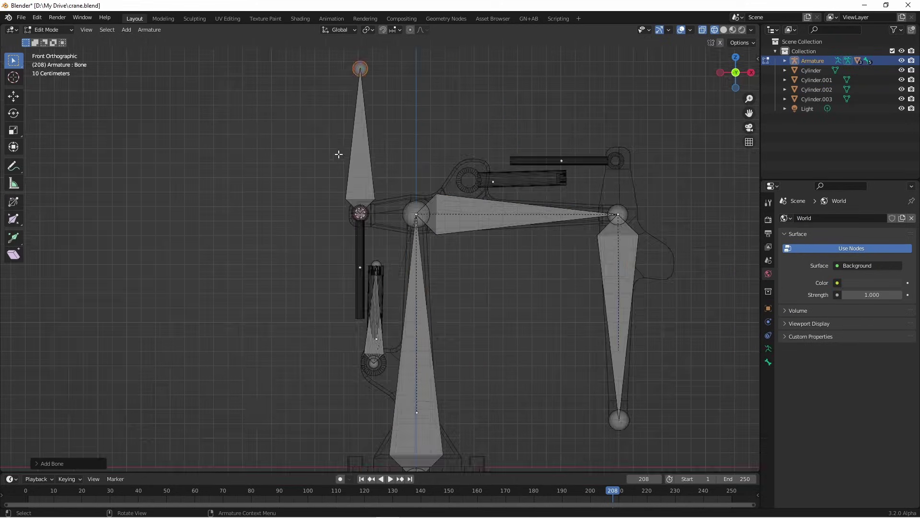
{"action": "key", "text": "g"}
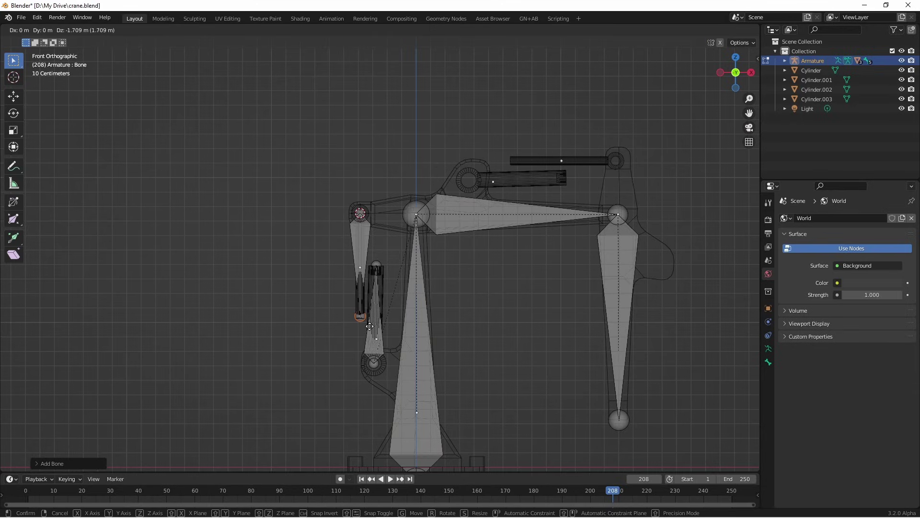
{"action": "left_click", "coordinate": [370, 327]}
- Parent the new left bone into the arm rig alongside the horizontal upper arm bone
{"action": "left_click", "coordinate": [360, 238]}
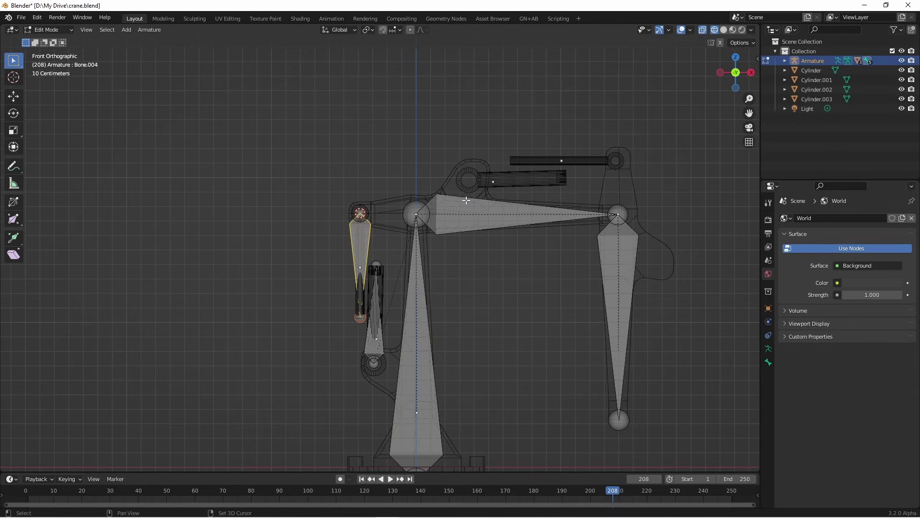
{"action": "left_click", "coordinate": [466, 202], "text": "shift"}
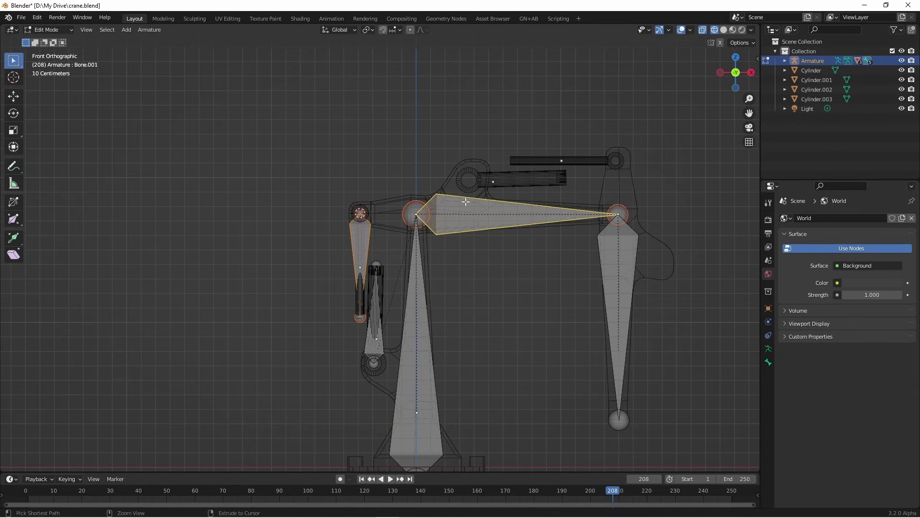
{"action": "key", "text": "Tab"}
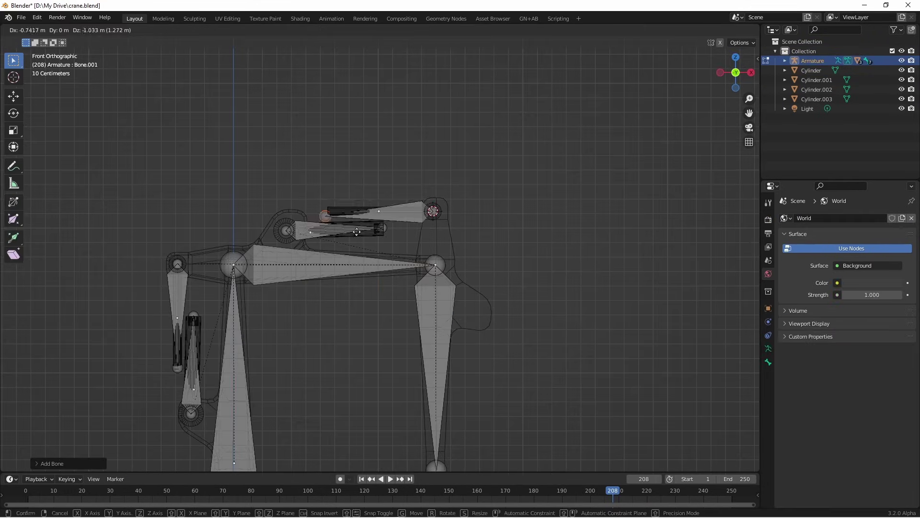
{"action": "key", "text": "ctrl+p"}
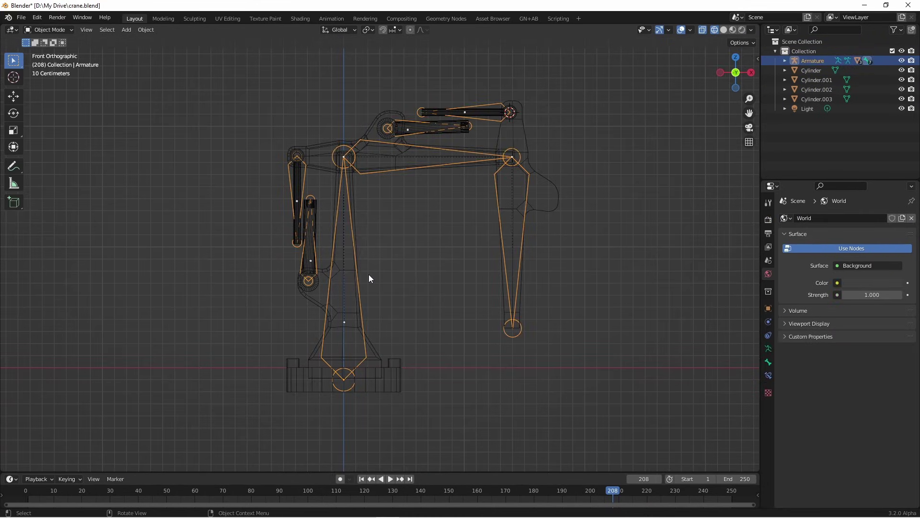
- In Pose Mode, test-rotate the central, upper arm and hanging bones, cancelling each rotation
{"action": "key", "text": "ctrl+Tab"}
{"action": "left_click", "coordinate": [350, 269]}
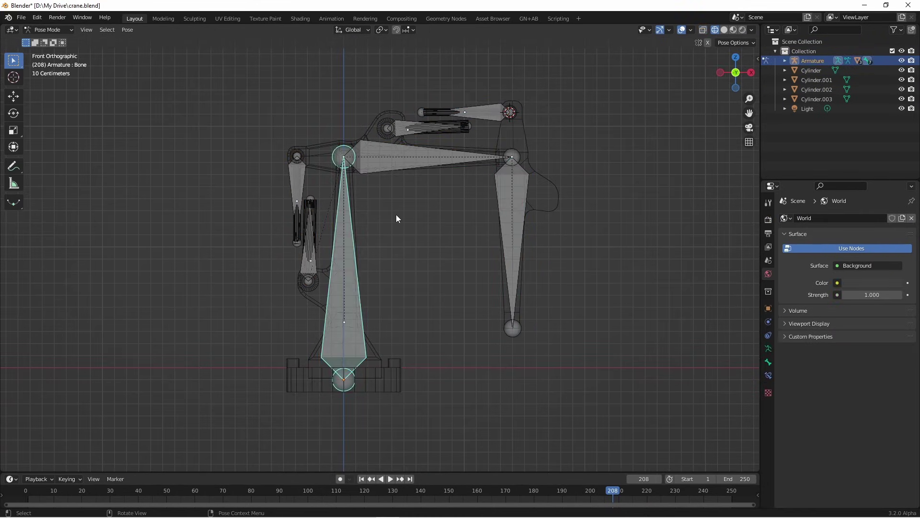
{"action": "key", "text": "r"}
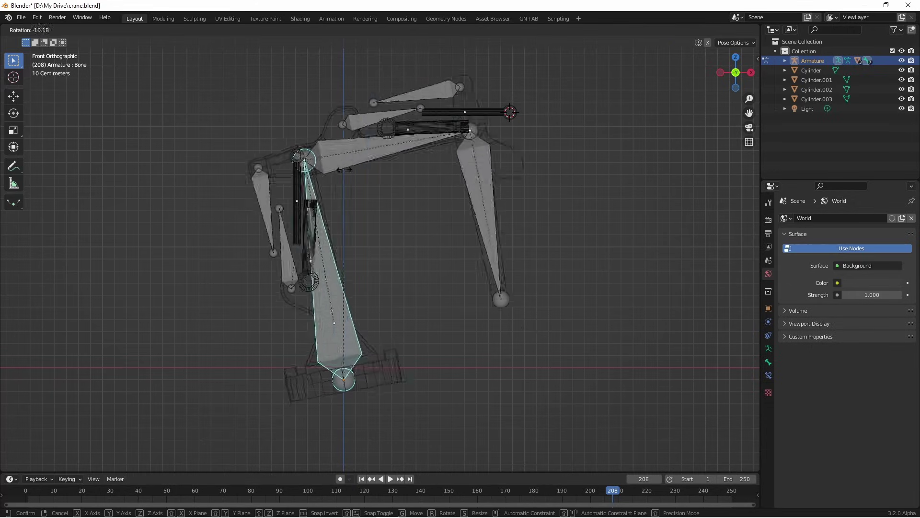
{"action": "key", "text": "Escape"}
{"action": "left_click", "coordinate": [431, 159]}
{"action": "key", "text": "r"}
{"action": "key", "text": "Escape"}
{"action": "left_click", "coordinate": [512, 239]}
{"action": "key", "text": "r"}
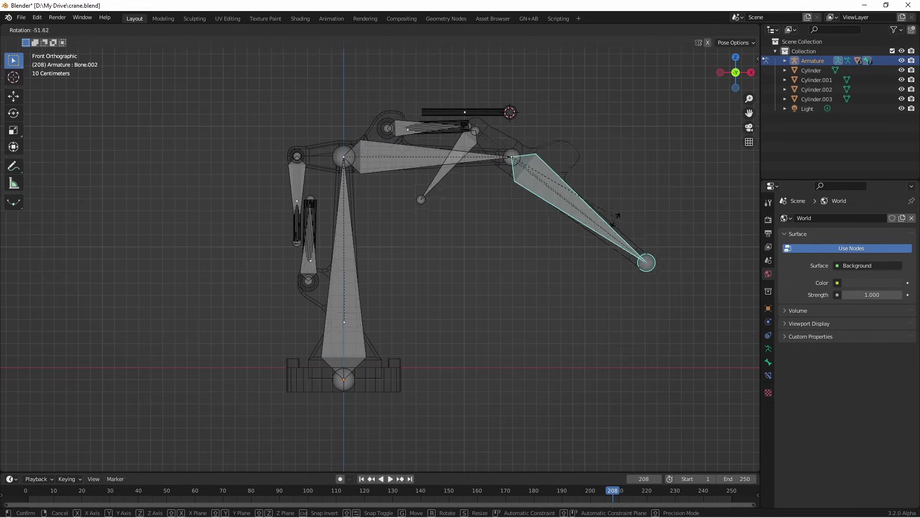
{"action": "key", "text": "Escape"}
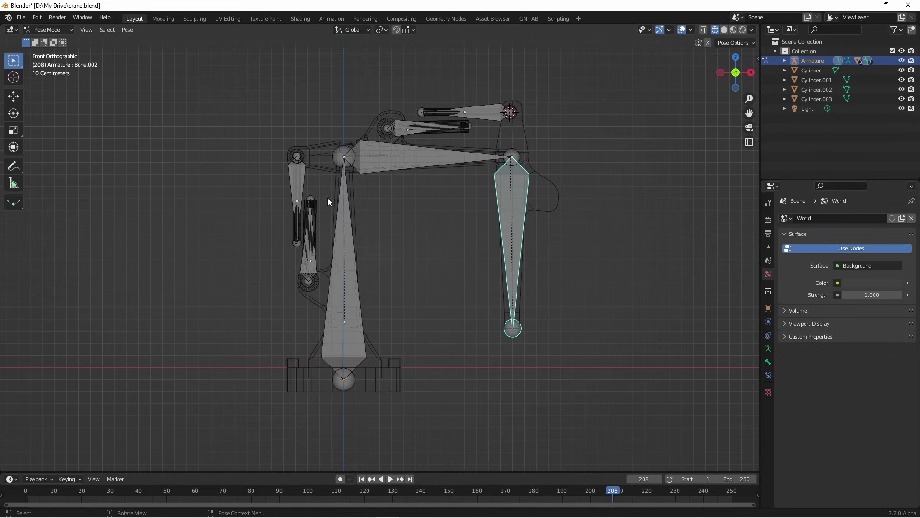
- Parent the first cylinder to its armature bone with Ctrl+P > Bone in Pose Mode
{"action": "scroll", "coordinate": [316, 195], "scroll_direction": "up", "scroll_amount": 3}
{"action": "left_click", "coordinate": [357, 282]}
{"action": "left_click", "coordinate": [359, 274], "text": "shift"}
{"action": "key", "text": "ctrl+Tab"}
{"action": "left_click", "coordinate": [347, 271]}
{"action": "key", "text": "ctrl+p"}
{"action": "left_click", "coordinate": [361, 190]}
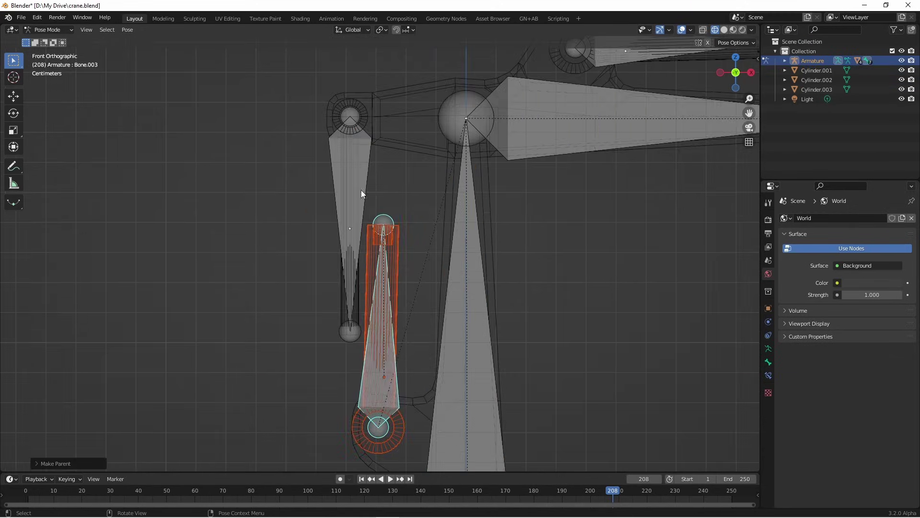
- Parent the next cylinder to the top bone of the crane
{"action": "left_click", "coordinate": [361, 190]}
{"action": "middle_click_drag", "start_coordinate": [364, 179], "coordinate": [557, 212], "text": "shift"}
{"action": "left_click", "coordinate": [557, 212]}
{"action": "left_click", "coordinate": [479, 280], "text": "shift"}
{"action": "key", "text": "ctrl+p"}
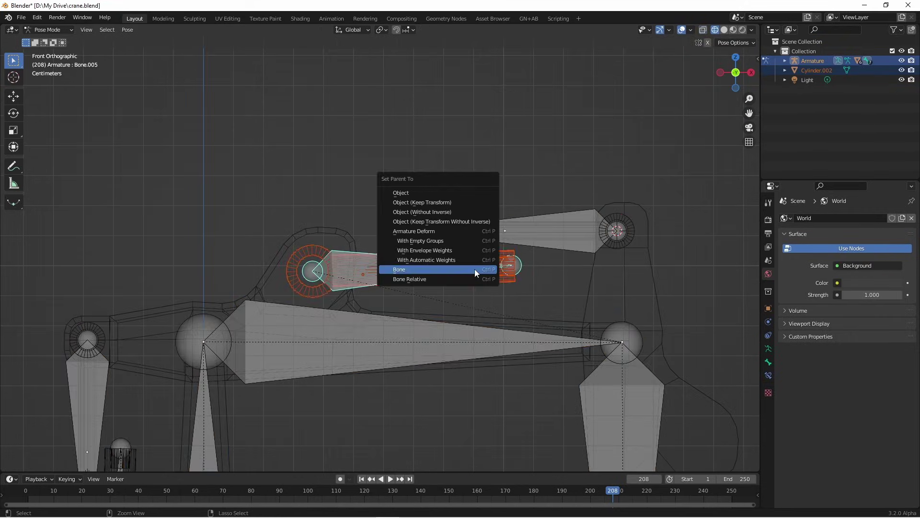
{"action": "left_click", "coordinate": [474, 268]}
- Test-rotate the central, upper arm and right hanging bones, cancelling each rotation
{"action": "scroll", "coordinate": [318, 279], "scroll_direction": "down", "scroll_amount": 4}
{"action": "left_click", "coordinate": [324, 281]}
{"action": "key", "text": "r"}
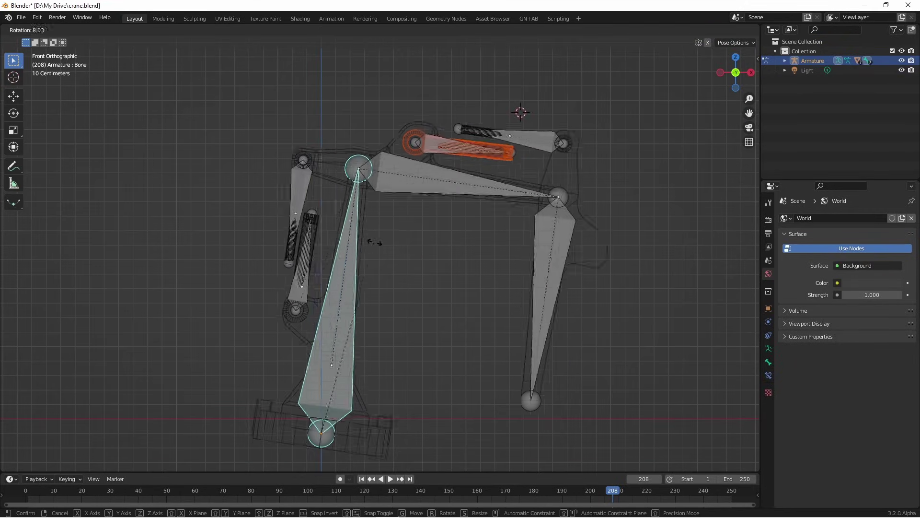
{"action": "right_click", "coordinate": [320, 267]}
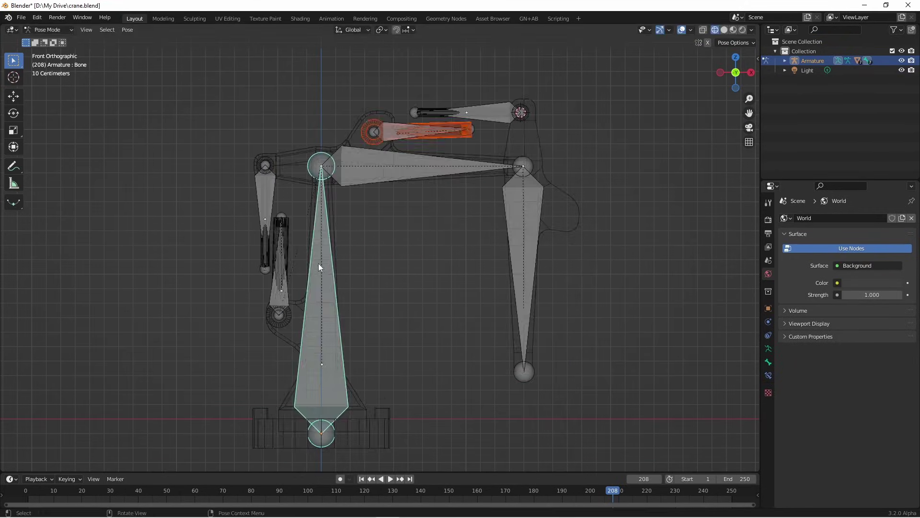
{"action": "left_click", "coordinate": [406, 179]}
{"action": "key", "text": "r"}
{"action": "right_click", "coordinate": [521, 249]}
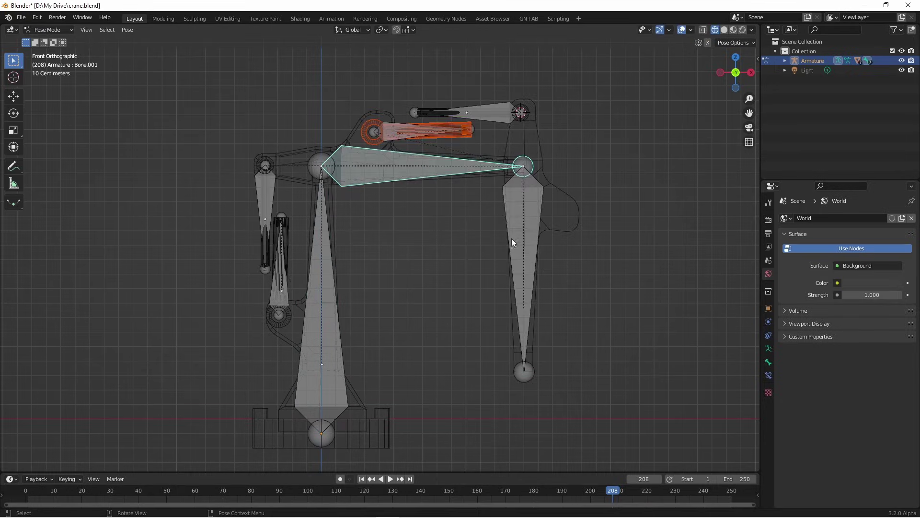
{"action": "left_click", "coordinate": [521, 249]}
{"action": "key", "text": "r"}
{"action": "right_click", "coordinate": [522, 279]}
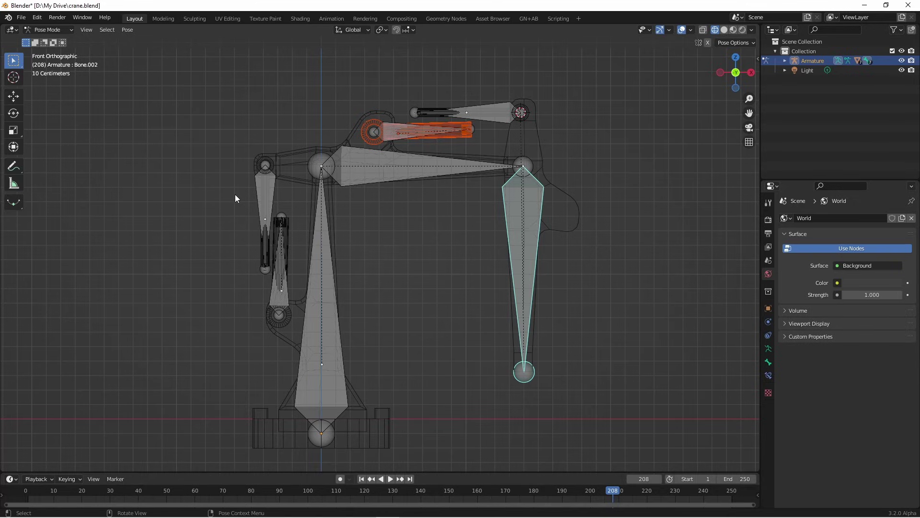
- Frame the left cylinders in the view
{"action": "middle_click_drag", "start_coordinate": [225, 236], "coordinate": [329, 224], "text": "shift"}
{"action": "scroll", "coordinate": [328, 223], "scroll_direction": "up", "scroll_amount": 4}
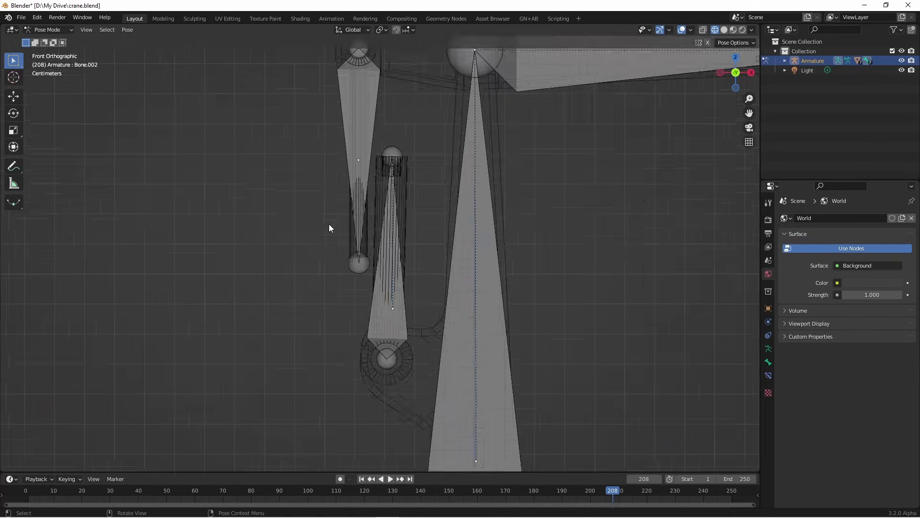
{"action": "middle_click_drag", "start_coordinate": [344, 174], "coordinate": [354, 212], "text": "shift"}
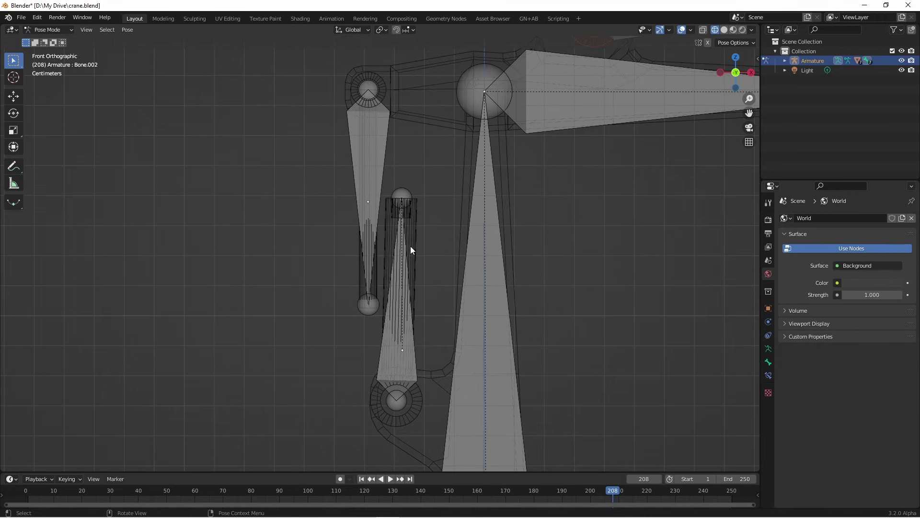
- Make the lower left bone Bone.003 the active bone
{"action": "left_click", "coordinate": [415, 354]}
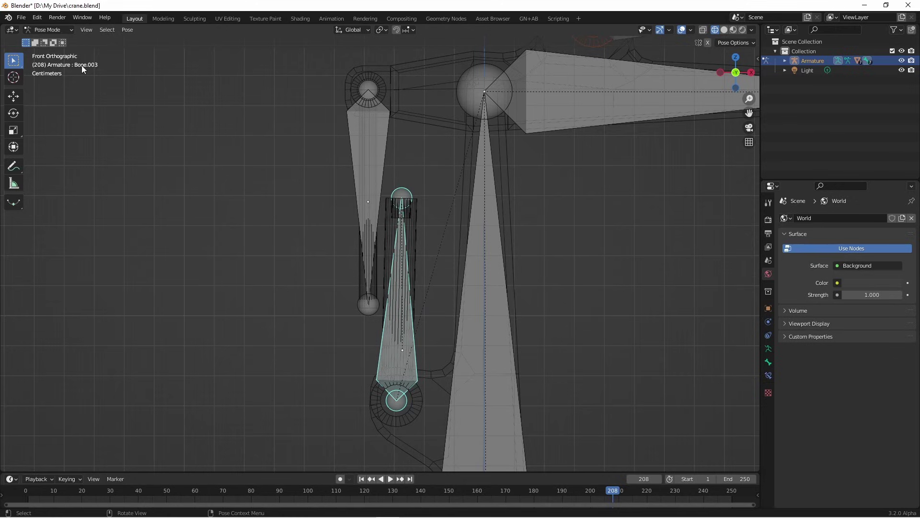
{"action": "left_click", "coordinate": [381, 154]}
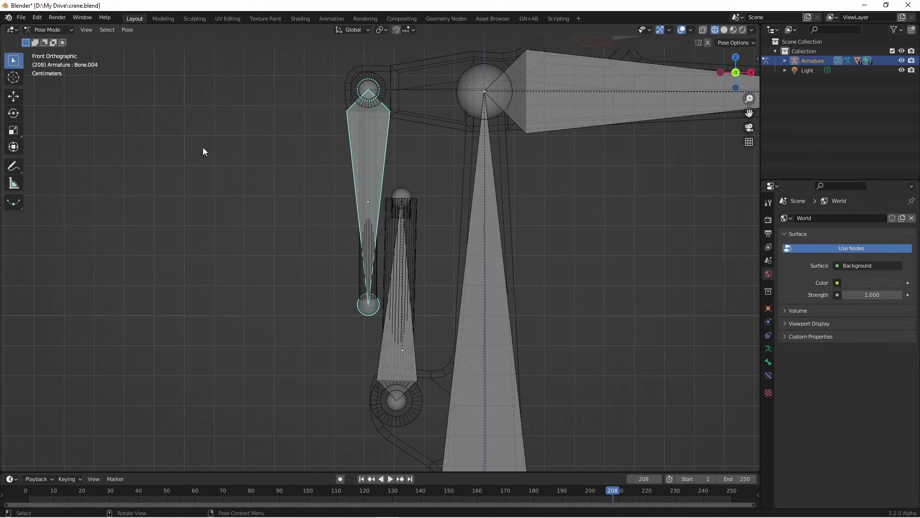
{"action": "left_click", "coordinate": [409, 313]}
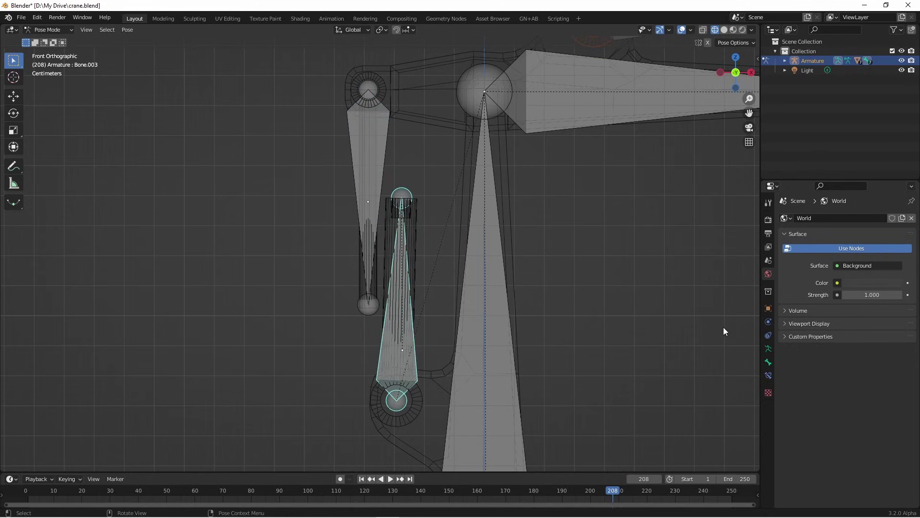
- Enable bone names in the viewport from the armature's Object Data settings
{"action": "left_click", "coordinate": [768, 350]}
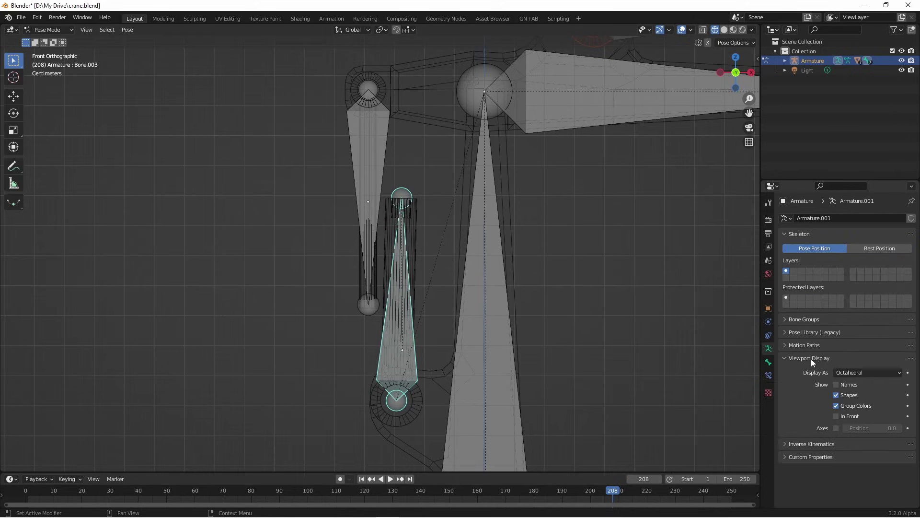
{"action": "left_click", "coordinate": [837, 385]}
{"action": "scroll", "coordinate": [370, 174], "scroll_direction": "up", "scroll_amount": 2}
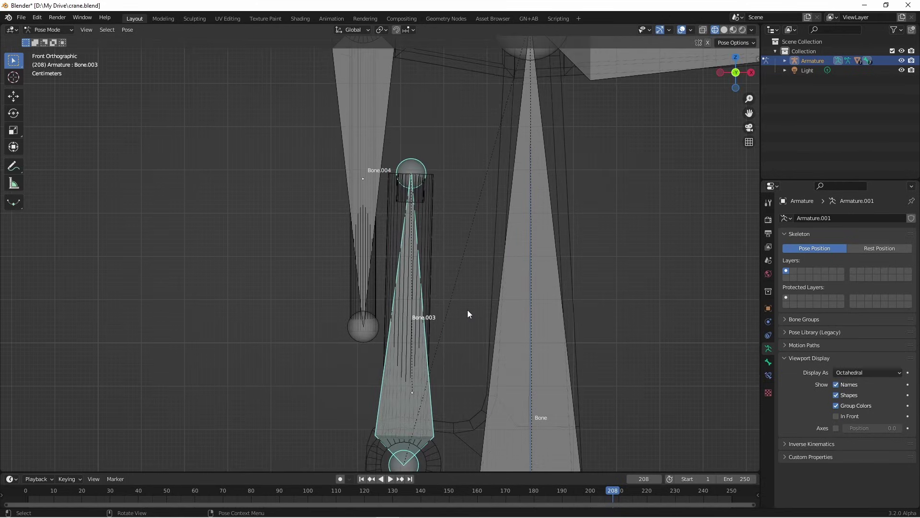
{"action": "scroll", "coordinate": [468, 312], "scroll_direction": "down", "scroll_amount": 3}
{"action": "middle_click_drag", "start_coordinate": [468, 285], "coordinate": [405, 280], "text": "shift"}
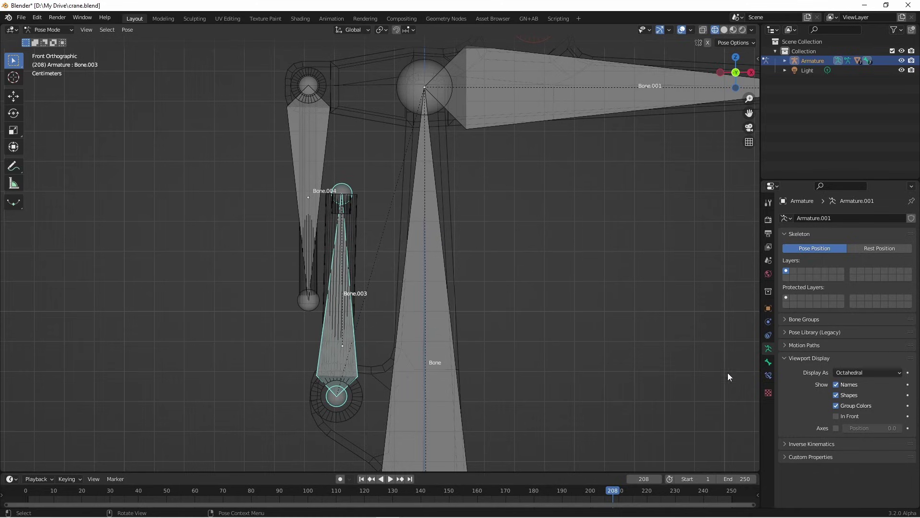
- Add a Damped Track constraint to Bone.003 targeting Armature bone Bone.004
{"action": "left_click", "coordinate": [769, 376]}
{"action": "left_click_drag", "start_coordinate": [760, 287], "coordinate": [637, 287]}
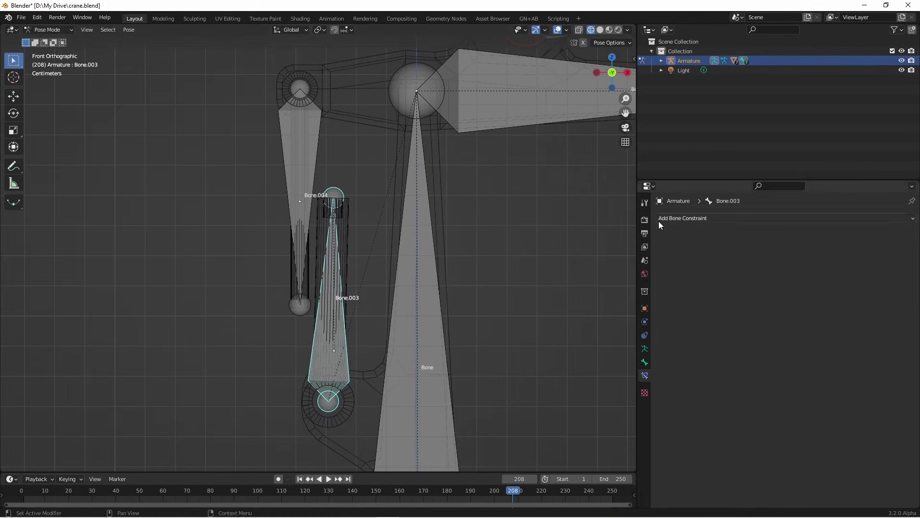
{"action": "left_click", "coordinate": [675, 219]}
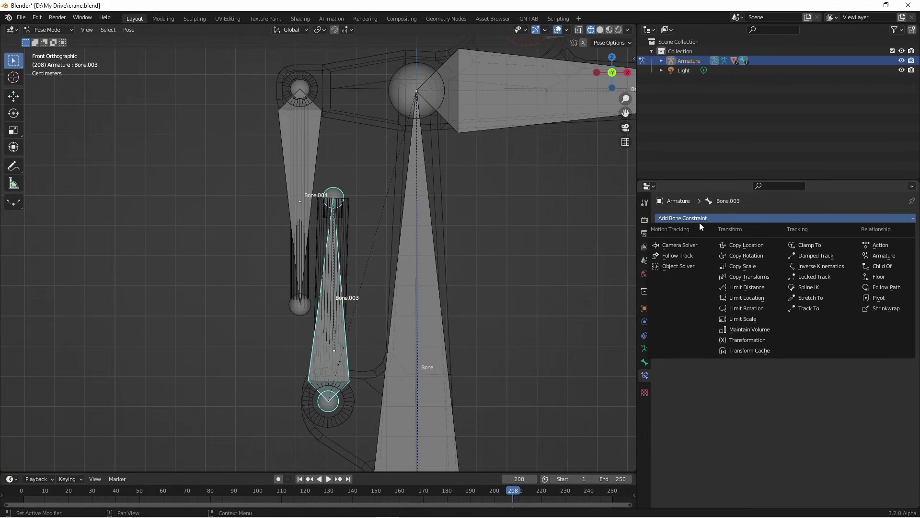
{"action": "left_click", "coordinate": [832, 254]}
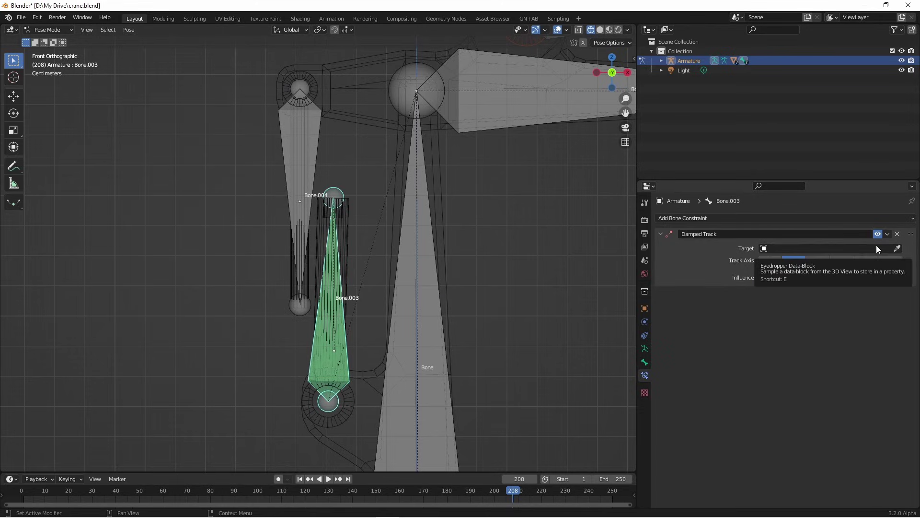
{"action": "left_click", "coordinate": [835, 248]}
{"action": "left_click", "coordinate": [776, 263]}
{"action": "left_click", "coordinate": [776, 260]}
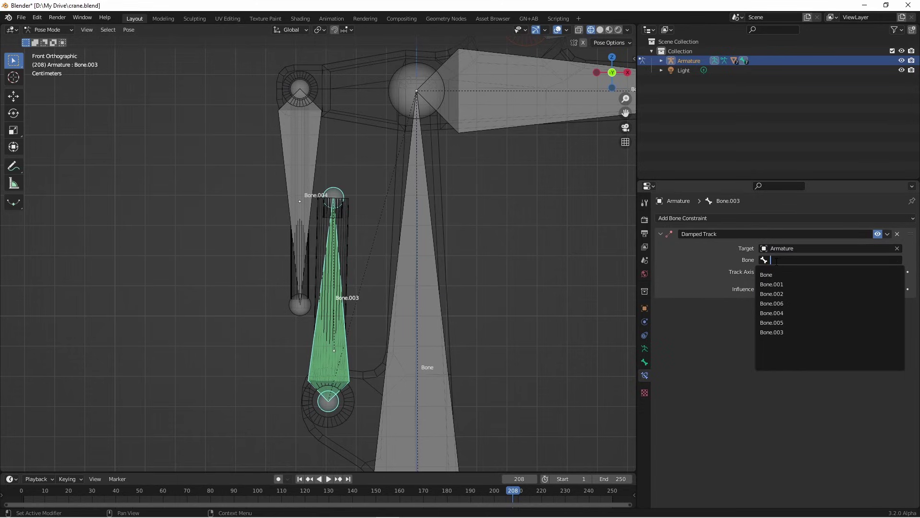
{"action": "left_click", "coordinate": [781, 312]}
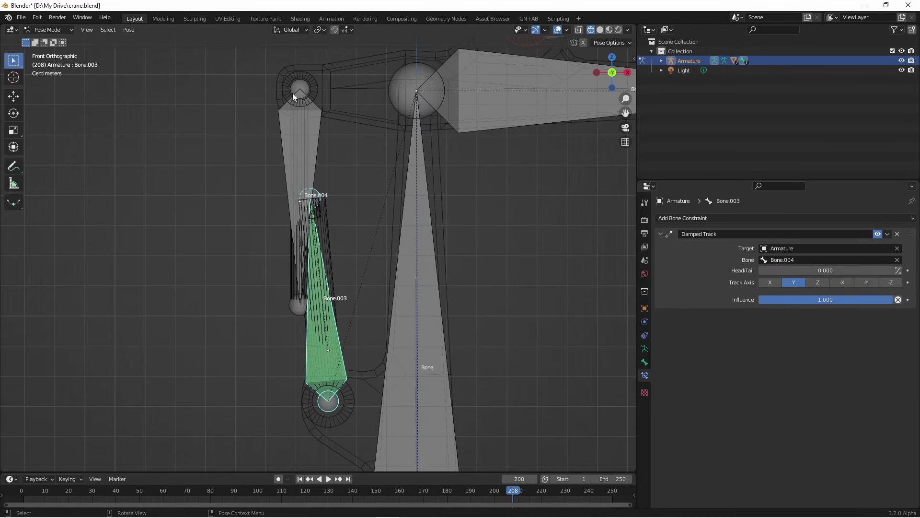
- Add a Damped Track constraint to Bone.004 targeting Armature bone Bone.003
{"action": "left_click", "coordinate": [316, 144]}
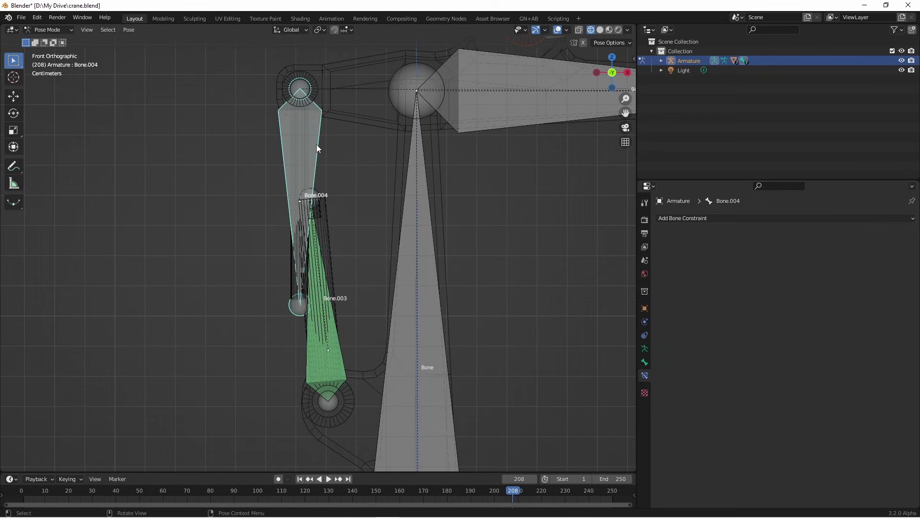
{"action": "left_click", "coordinate": [695, 218]}
{"action": "left_click", "coordinate": [802, 259]}
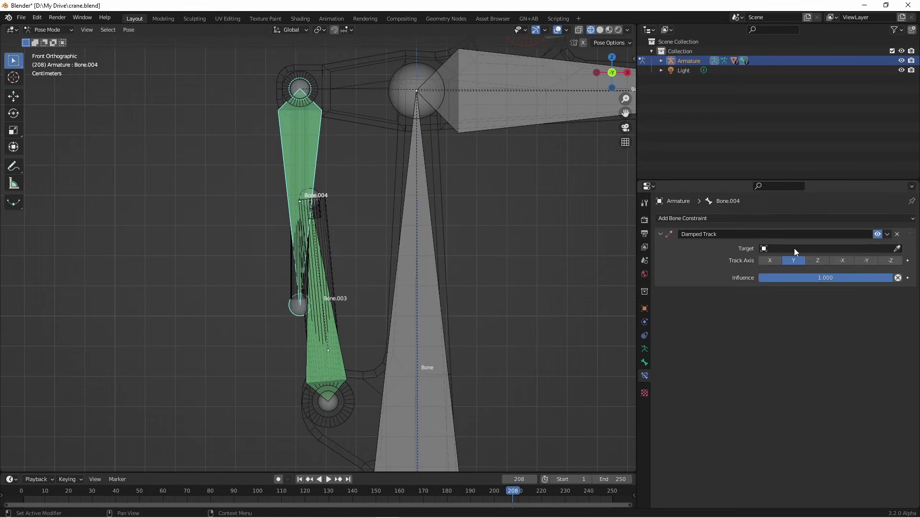
{"action": "left_click", "coordinate": [767, 248]}
{"action": "left_click", "coordinate": [765, 259]}
{"action": "left_click", "coordinate": [766, 260]}
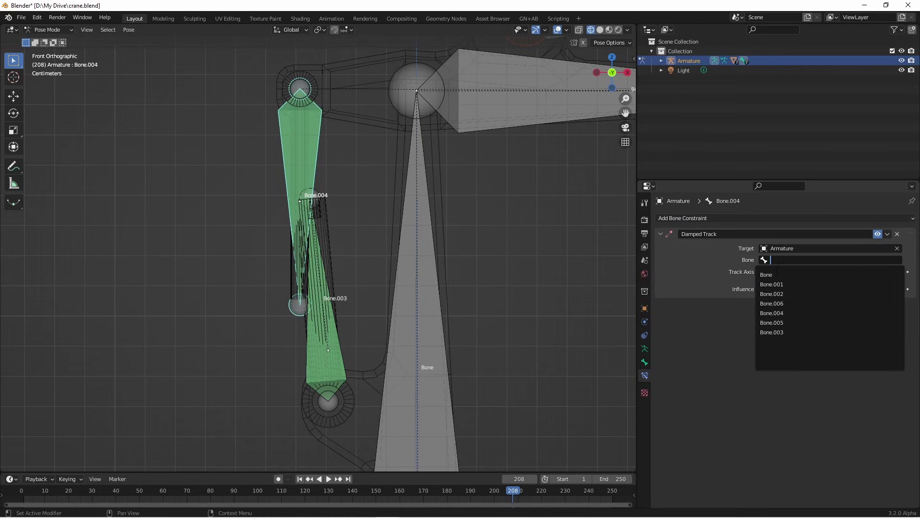
{"action": "left_click", "coordinate": [772, 332]}
{"action": "key", "text": "shift+z"}
{"action": "scroll", "coordinate": [536, 235], "scroll_direction": "down", "scroll_amount": 3}
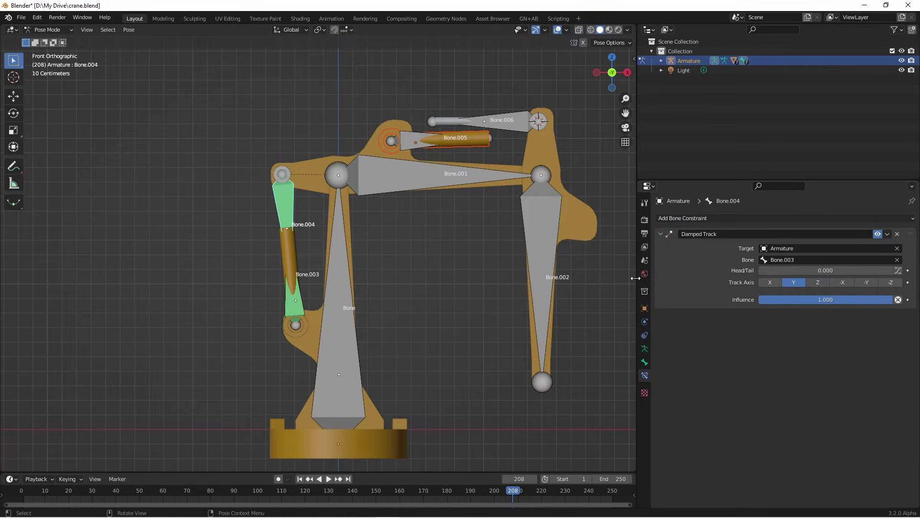
- Set the armature's bone display style to Stick
{"action": "left_click", "coordinate": [645, 350]}
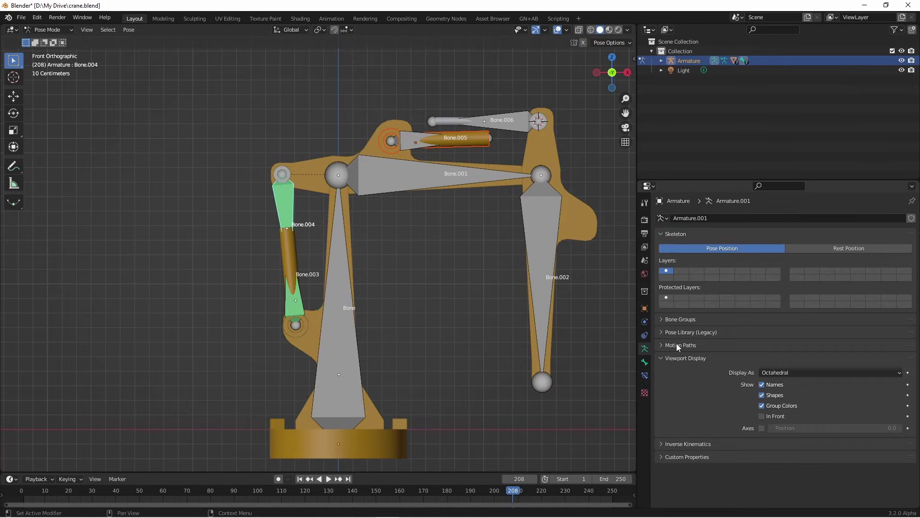
{"action": "left_click", "coordinate": [804, 373]}
{"action": "left_click", "coordinate": [798, 394]}
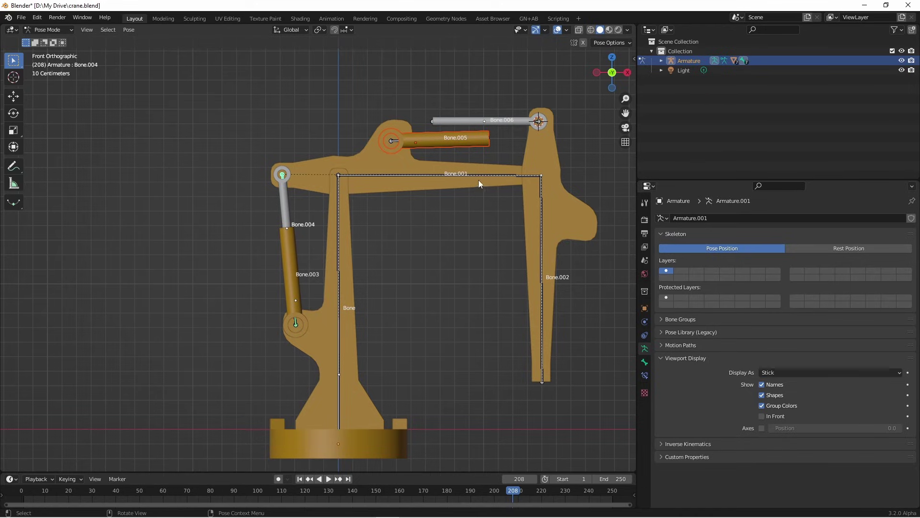
- Test-rotate the main arm Bone.001 and cancel the rotation
{"action": "left_click", "coordinate": [413, 177]}
{"action": "key", "text": "r"}
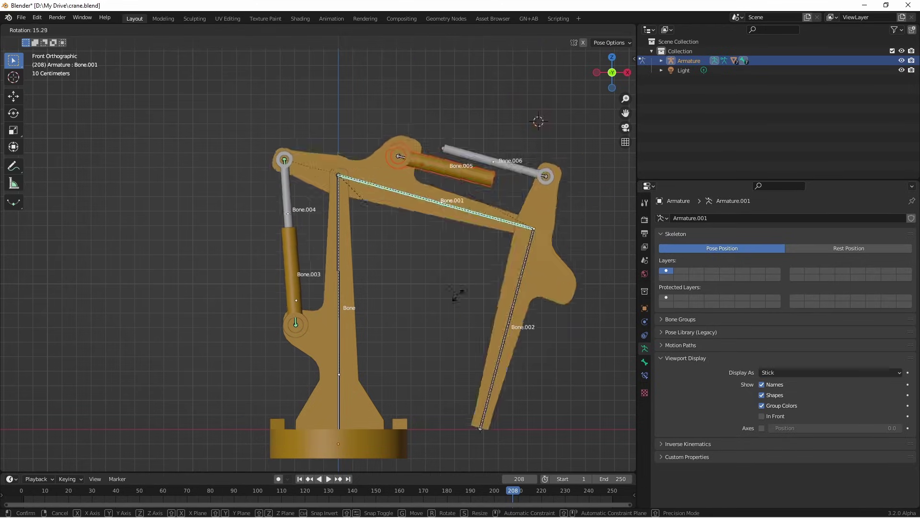
{"action": "key", "text": "Escape"}
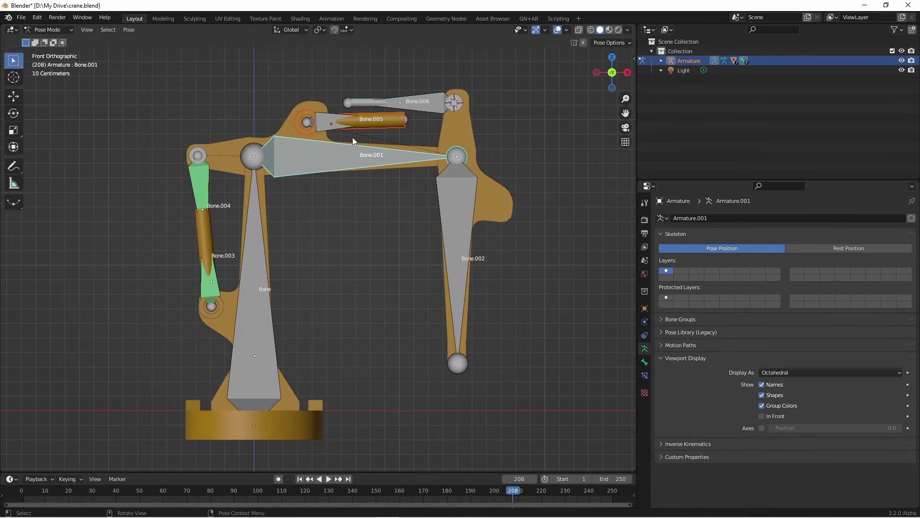
- Link Bone.005 and Bone.006 with a Damped Track, then rotate Bone.002 to test
{"action": "left_click", "coordinate": [386, 117]}
{"action": "scroll", "coordinate": [377, 180], "scroll_direction": "up", "scroll_amount": 5}
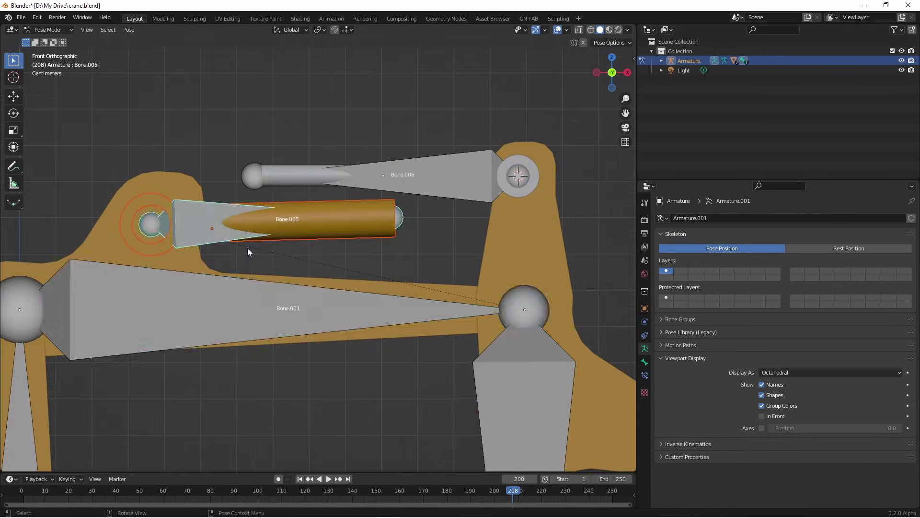
{"action": "left_click", "coordinate": [645, 376]}
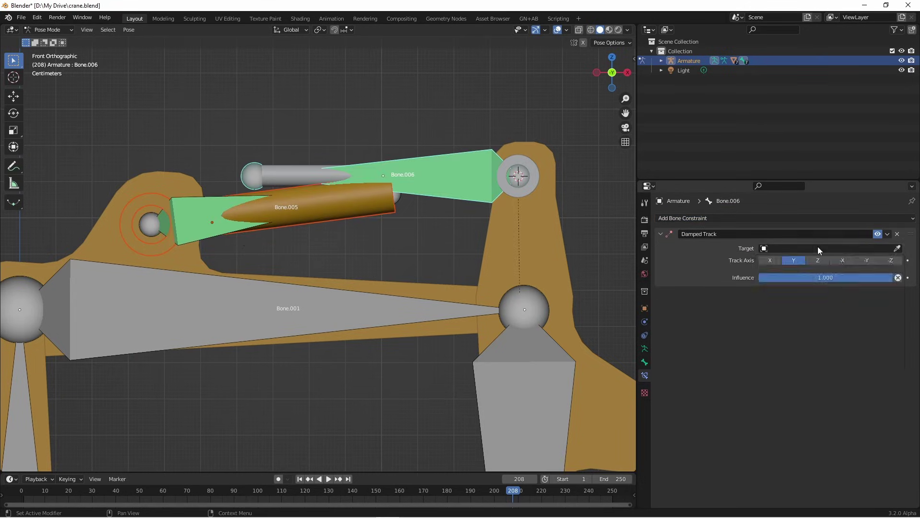
{"action": "left_click", "coordinate": [818, 246]}
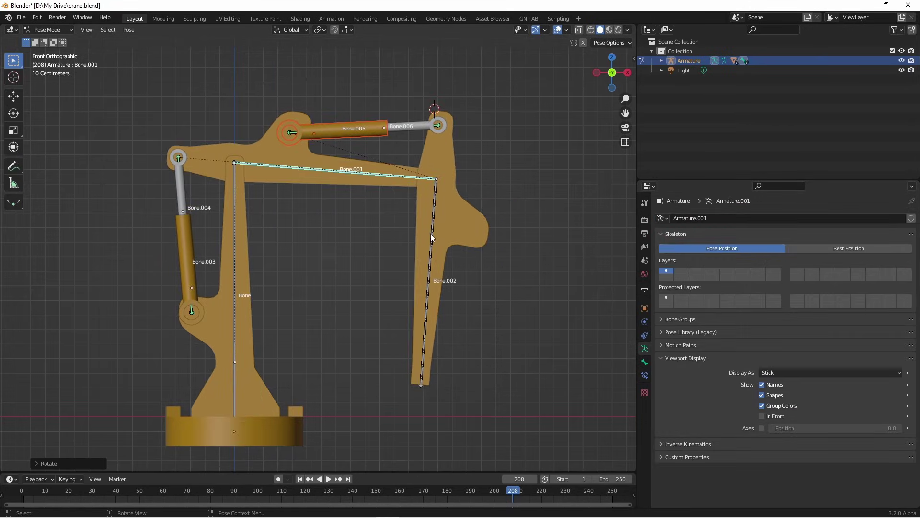
{"action": "left_click", "coordinate": [442, 280]}
{"action": "key", "text": "r"}
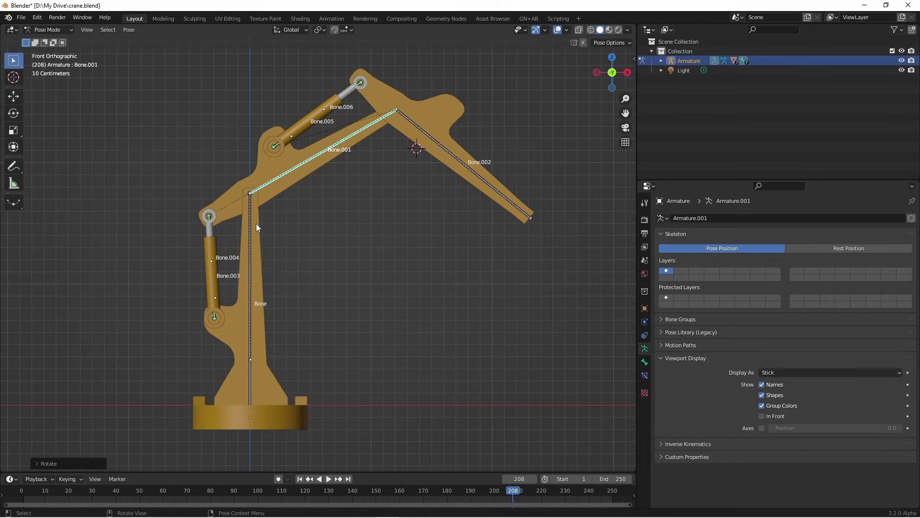
- Test-rotate the base bone around Z, cancel, and return to Front view
{"action": "middle_click_drag", "start_coordinate": [256, 223], "coordinate": [258, 255]}
{"action": "left_click", "coordinate": [255, 262]}
{"action": "key", "text": "r"}
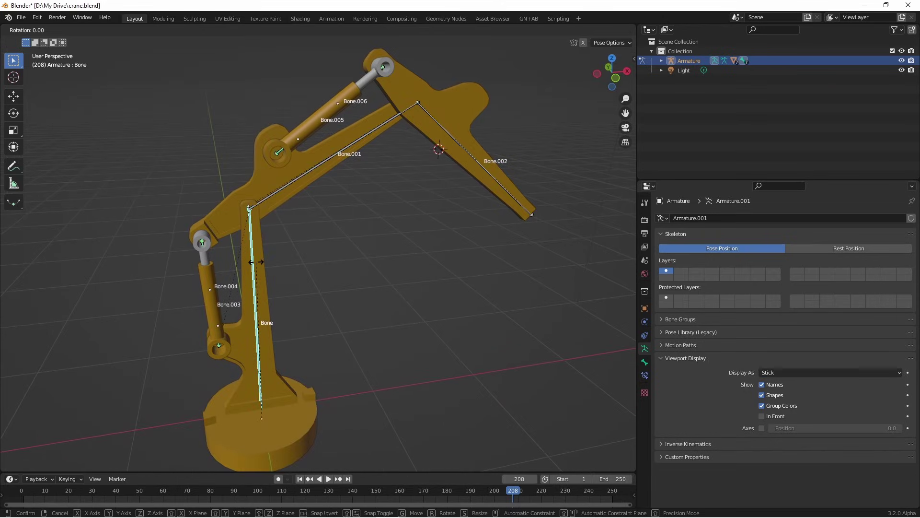
{"action": "key", "text": "z"}
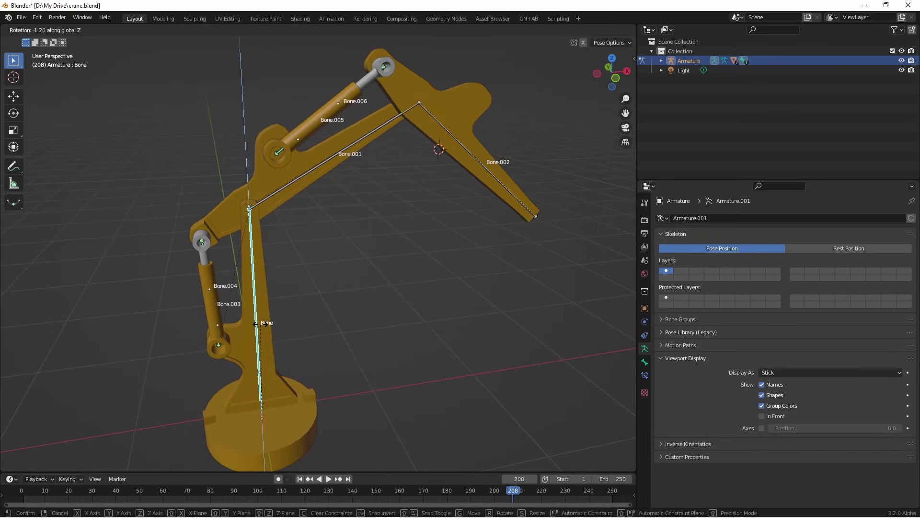
{"action": "key", "text": "Escape"}
{"action": "key", "text": "ctrl+z"}
{"action": "key", "text": "KP_1"}
- Rotate the main arm Bone.001 and forearm Bone.002 to new angles
{"action": "key", "text": "r"}
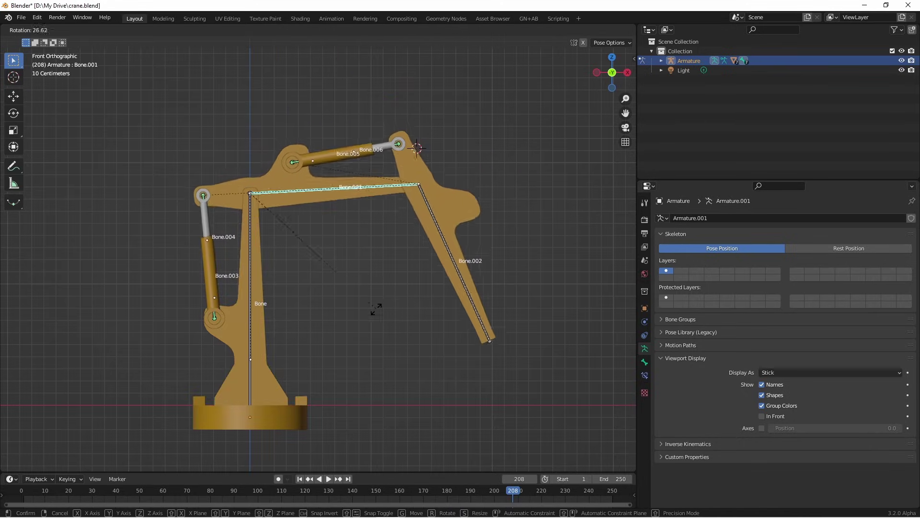
{"action": "left_click", "coordinate": [349, 232]}
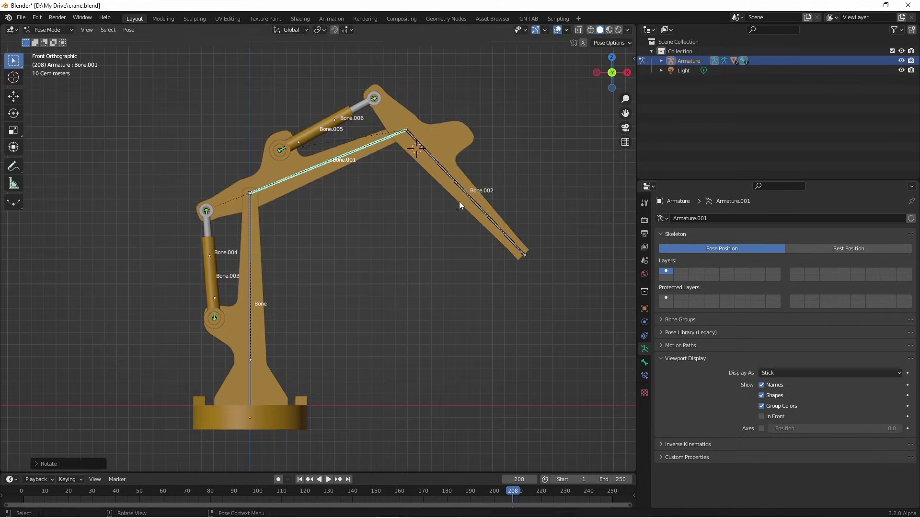
{"action": "left_click", "coordinate": [473, 205]}
{"action": "key", "text": "r"}
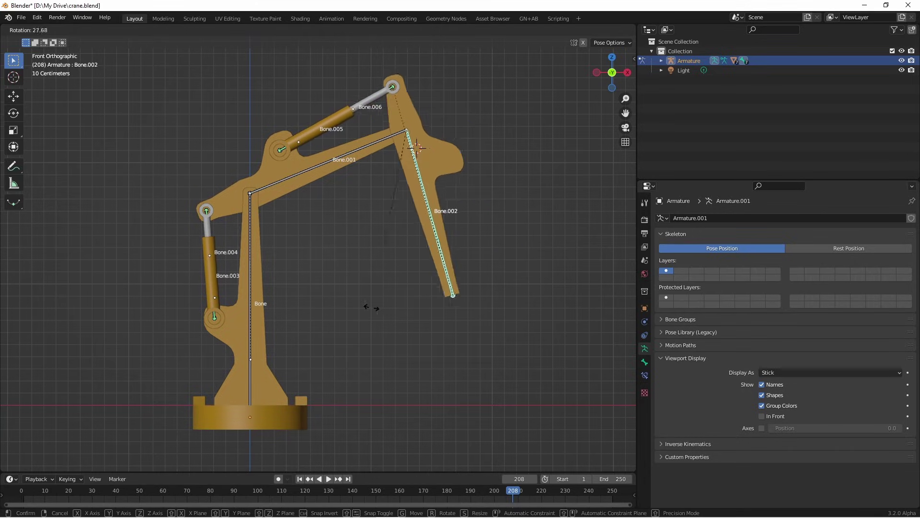
{"action": "left_click", "coordinate": [445, 245]}
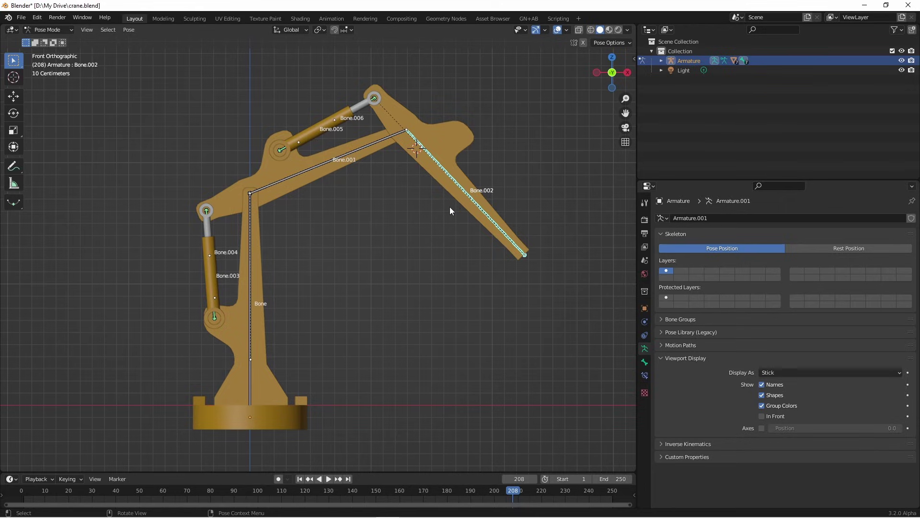
- Clear the pose rotation of all bones
{"action": "key", "text": "a"}
{"action": "key", "text": "F3"}
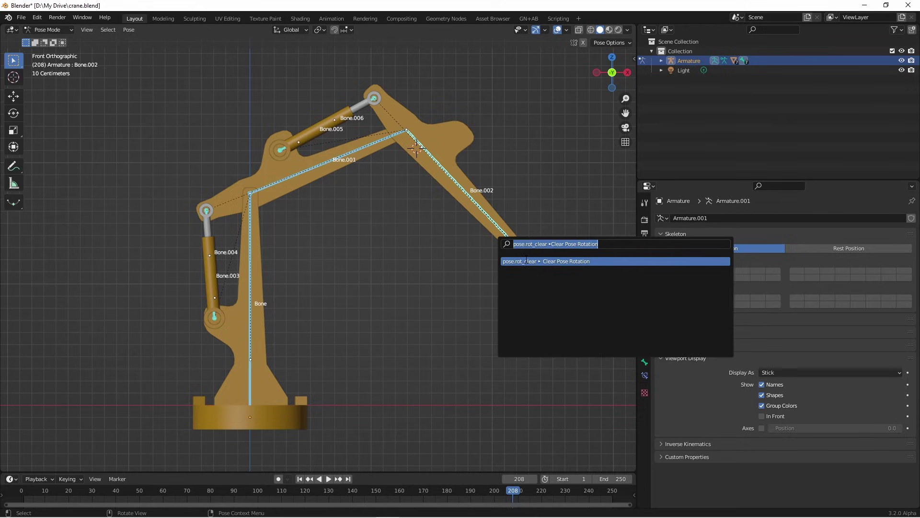
{"action": "left_click", "coordinate": [527, 263]}
{"action": "middle_click_drag", "start_coordinate": [442, 364], "coordinate": [405, 302], "text": "shift"}
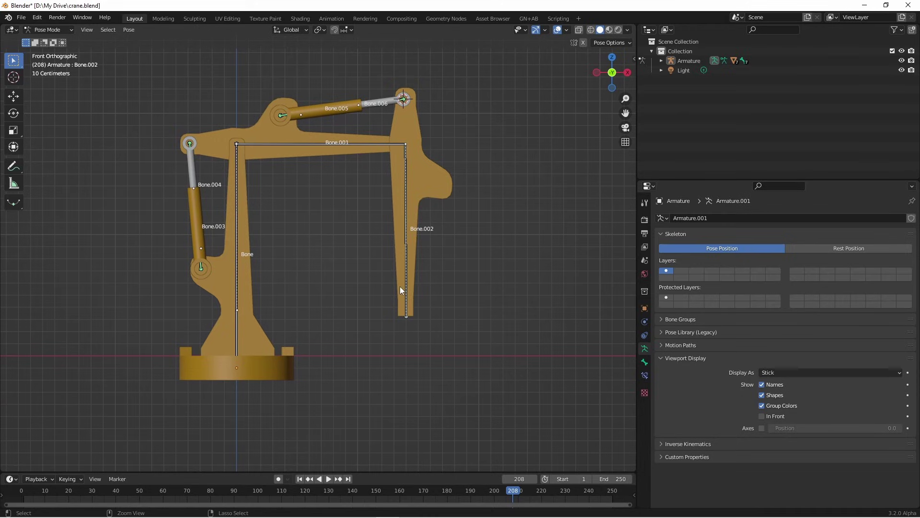
- In Edit Mode, snap the 3D cursor to Bone.002's tail joint
{"action": "key", "text": "ctrl+Tab"}
{"action": "key", "text": "Tab"}
{"action": "scroll", "coordinate": [408, 306], "scroll_direction": "up", "scroll_amount": 3}
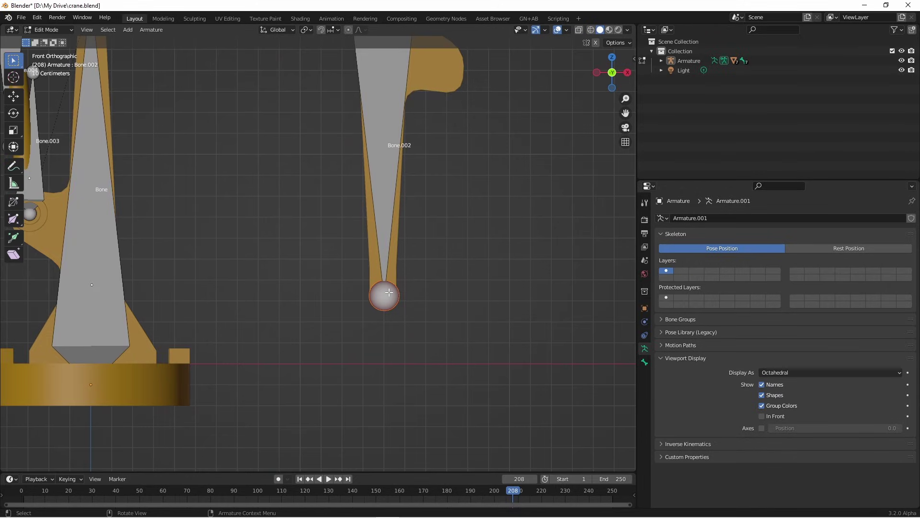
{"action": "key", "text": "shift+s"}
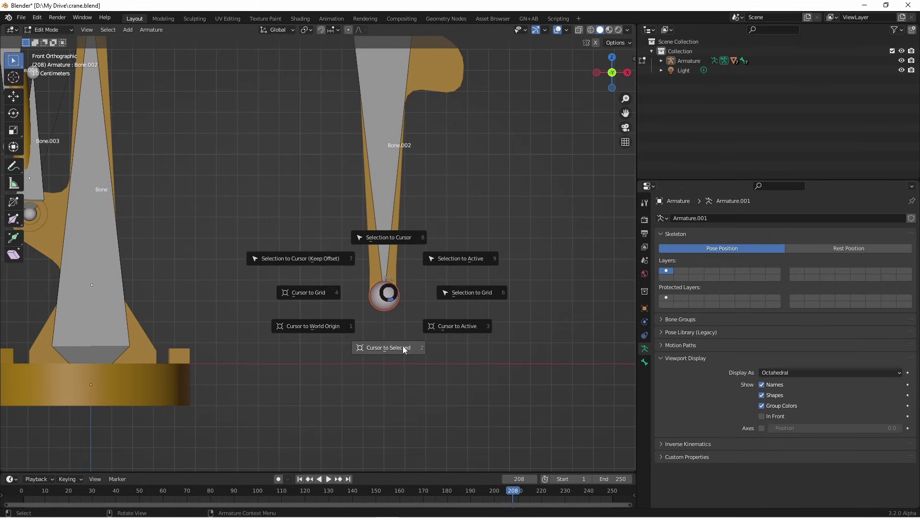
{"action": "left_click", "coordinate": [404, 350]}
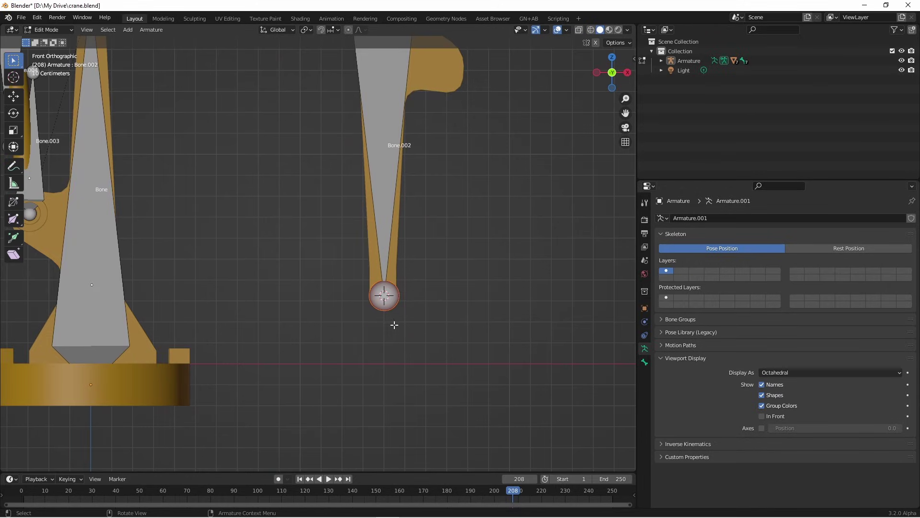
- Add Bone.007 at the cursor and move its tip out to the right
{"action": "key", "text": "shift+a"}
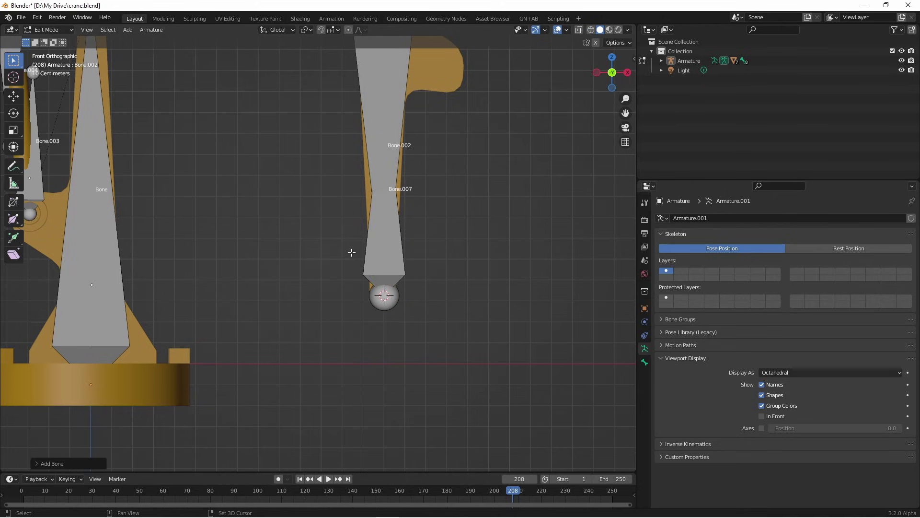
{"action": "scroll", "coordinate": [355, 252], "scroll_direction": "down", "scroll_amount": 3}
{"action": "left_click", "coordinate": [365, 242]}
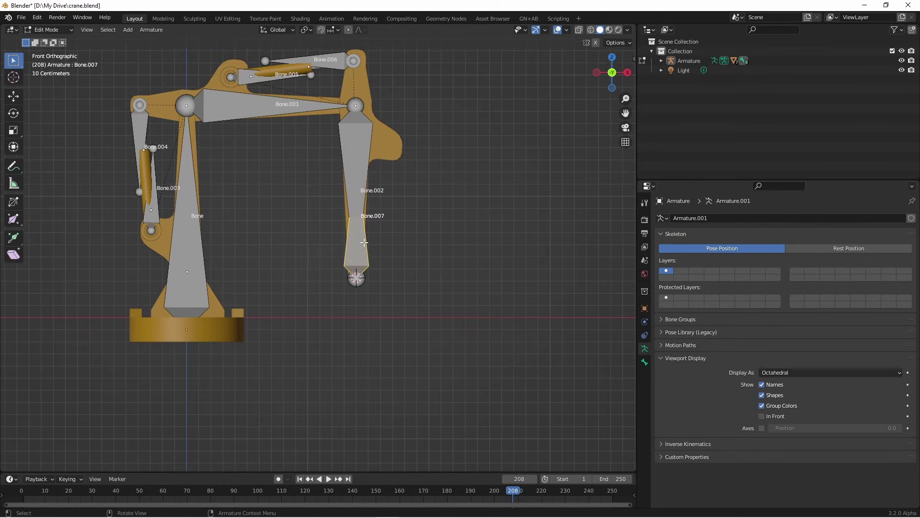
{"action": "key", "text": "shift+z"}
{"action": "left_click", "coordinate": [359, 157]}
{"action": "key", "text": "g"}
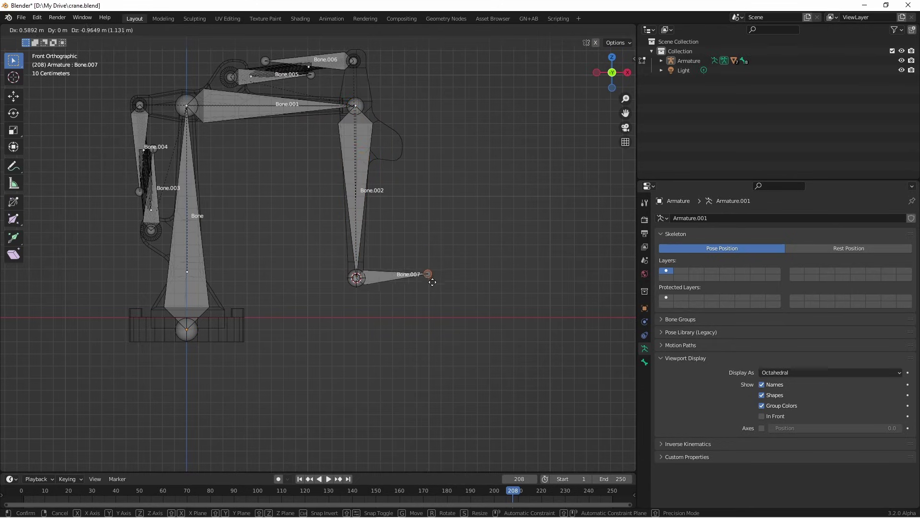
{"action": "left_click", "coordinate": [428, 288]}
{"action": "key", "text": "Tab"}
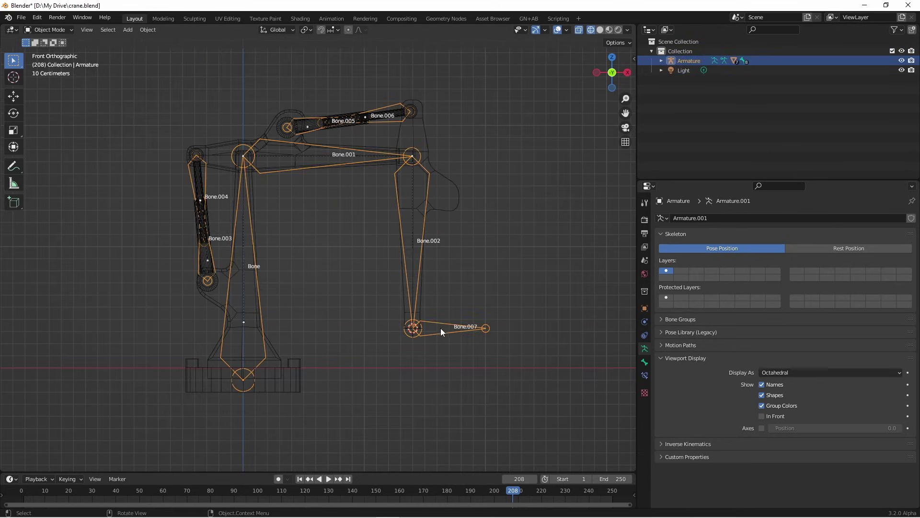
- In Pose Mode, move Bone.007's head onto Bone.002's lower joint
{"action": "key", "text": "ctrl+Tab"}
{"action": "left_click", "coordinate": [442, 329]}
{"action": "key", "text": "g"}
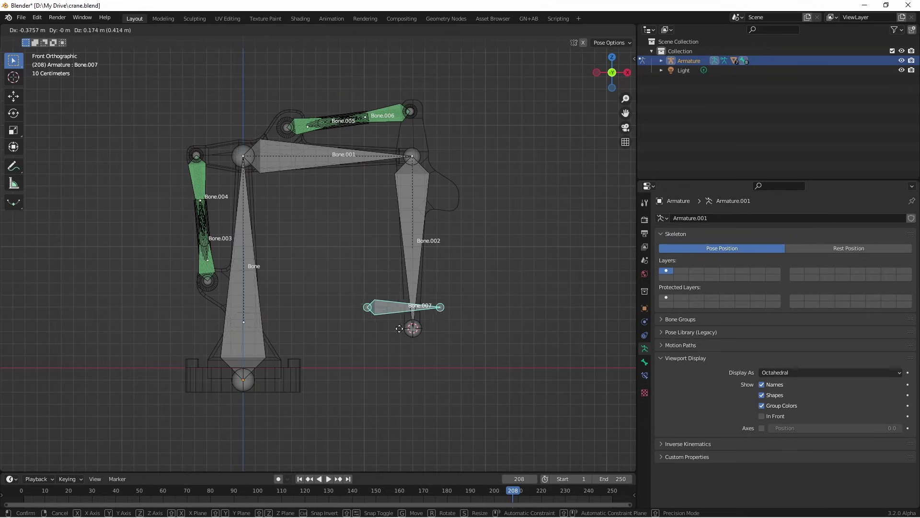
{"action": "left_click", "coordinate": [468, 307]}
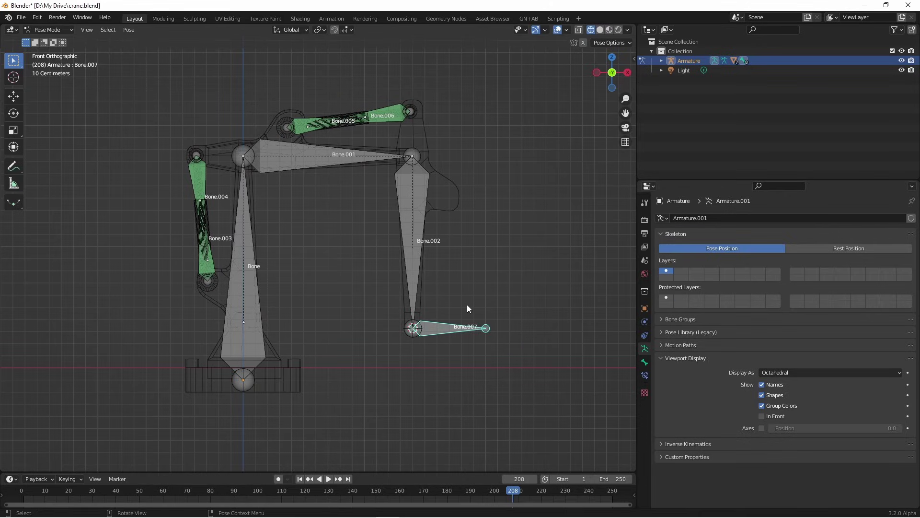
- Add an Inverse Kinematics constraint to Bone.002 targeting Armature bone Bone.007
{"action": "left_click", "coordinate": [423, 229]}
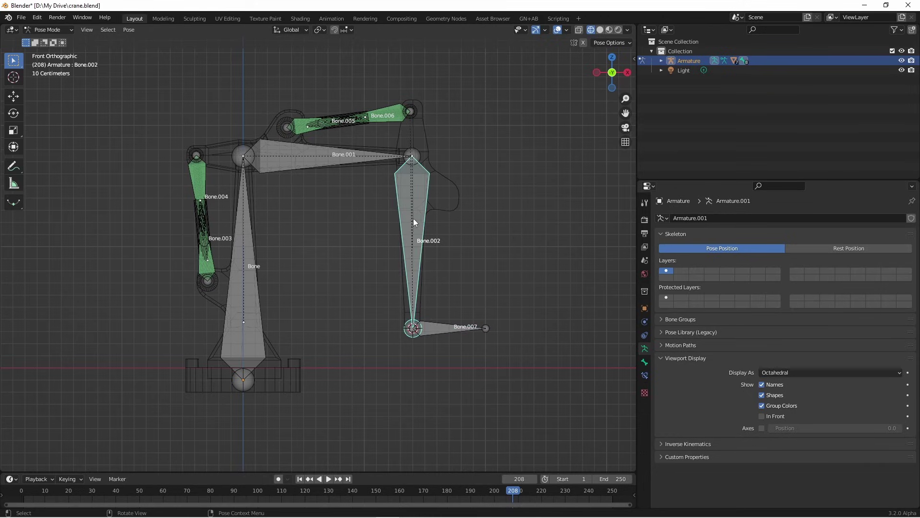
{"action": "left_click", "coordinate": [645, 376]}
{"action": "left_click", "coordinate": [705, 219]}
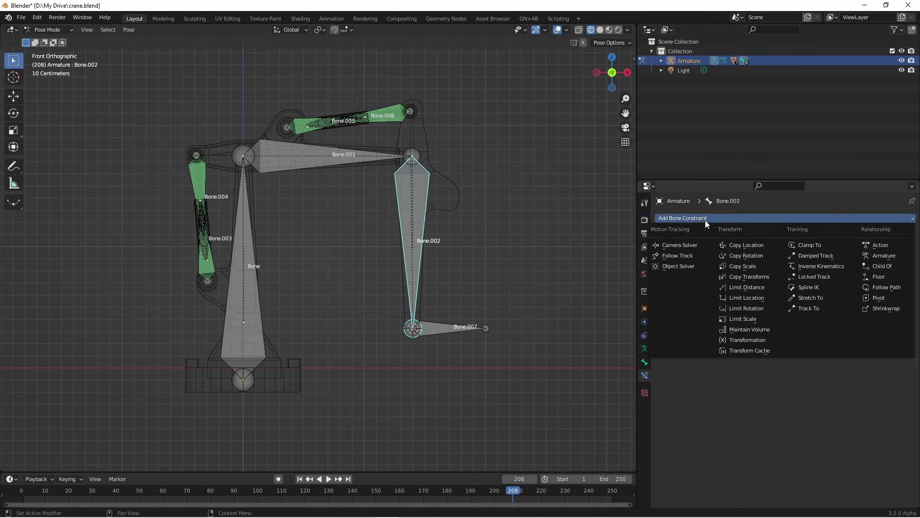
{"action": "left_click", "coordinate": [823, 267]}
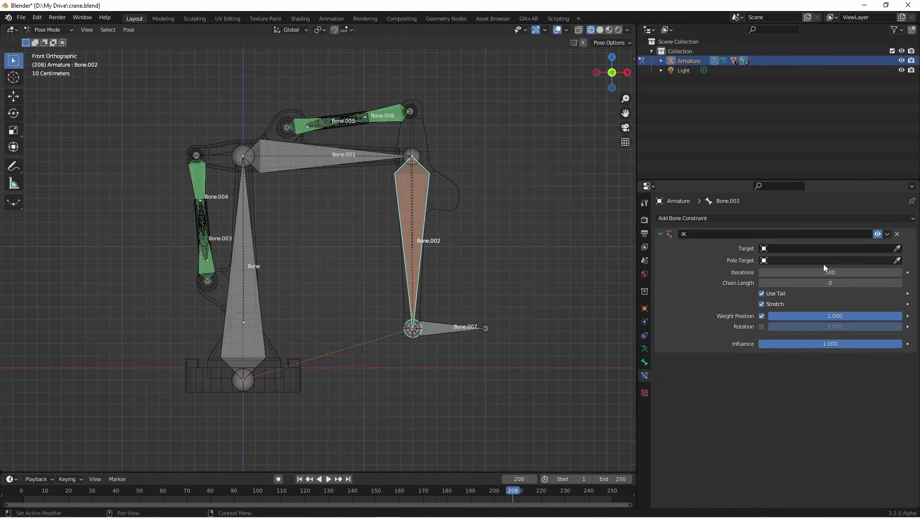
{"action": "left_click", "coordinate": [791, 249]}
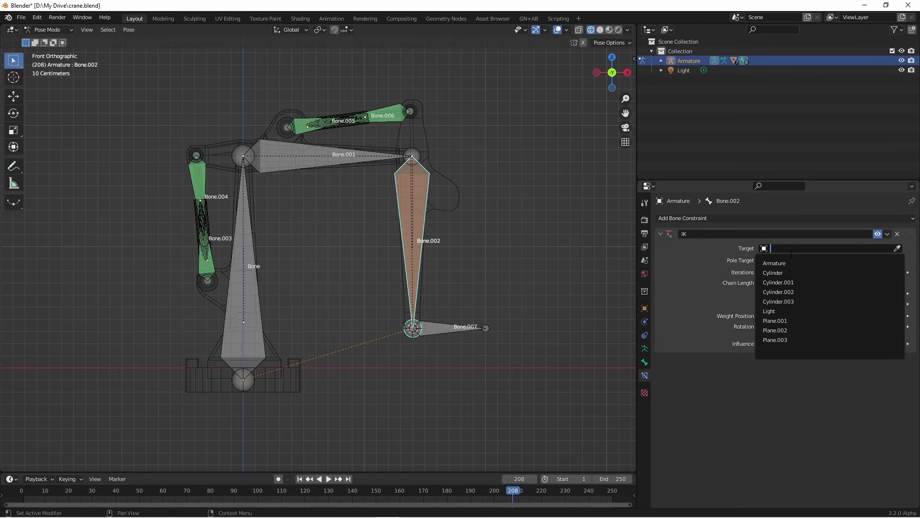
{"action": "left_click", "coordinate": [789, 261]}
{"action": "left_click", "coordinate": [790, 261]}
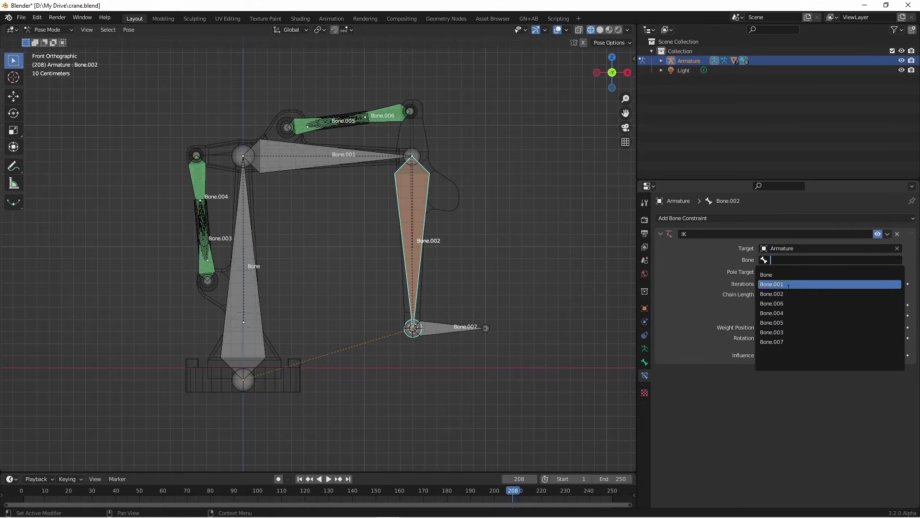
{"action": "left_click", "coordinate": [776, 342]}
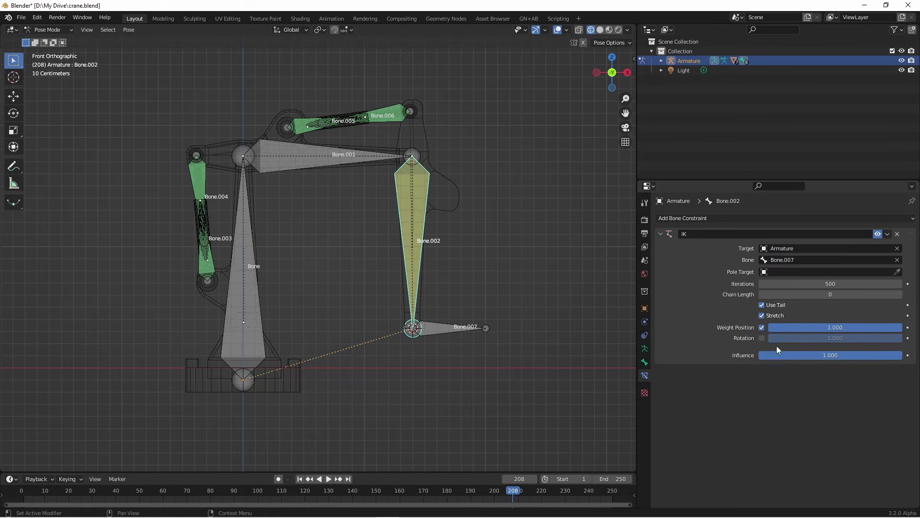
- Delete Bone.002's IK constraint and re-add it via Shift+I To Active Bone aimed at Bone.007
{"action": "left_click", "coordinate": [897, 234]}
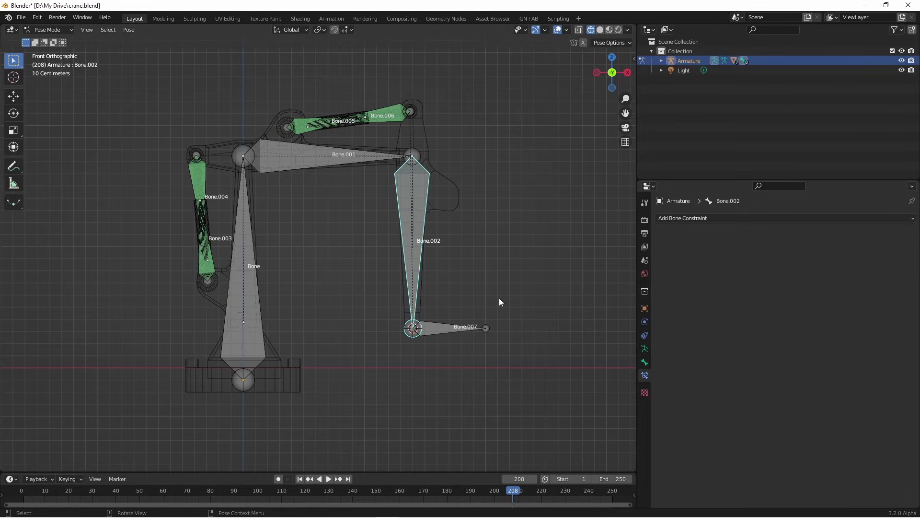
{"action": "left_click", "coordinate": [463, 329]}
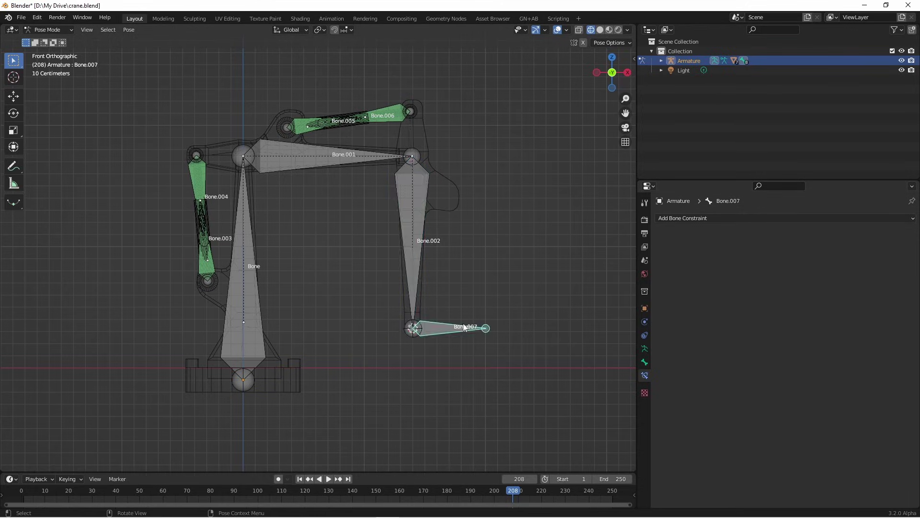
{"action": "left_click", "coordinate": [428, 191], "text": "shift"}
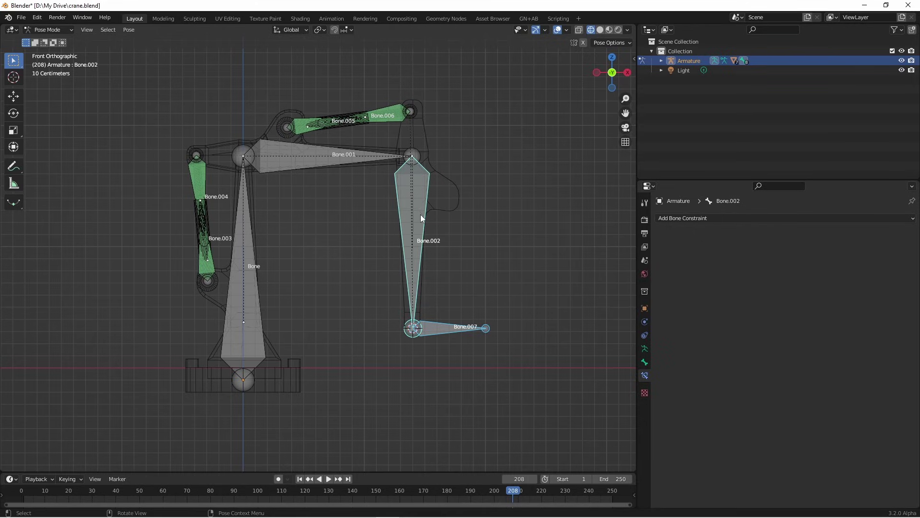
{"action": "key", "text": "shift+i"}
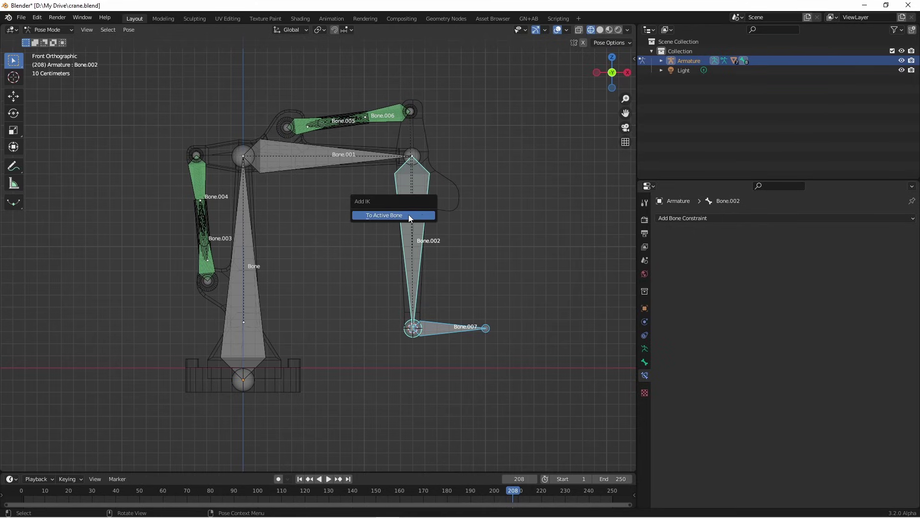
{"action": "left_click", "coordinate": [407, 215]}
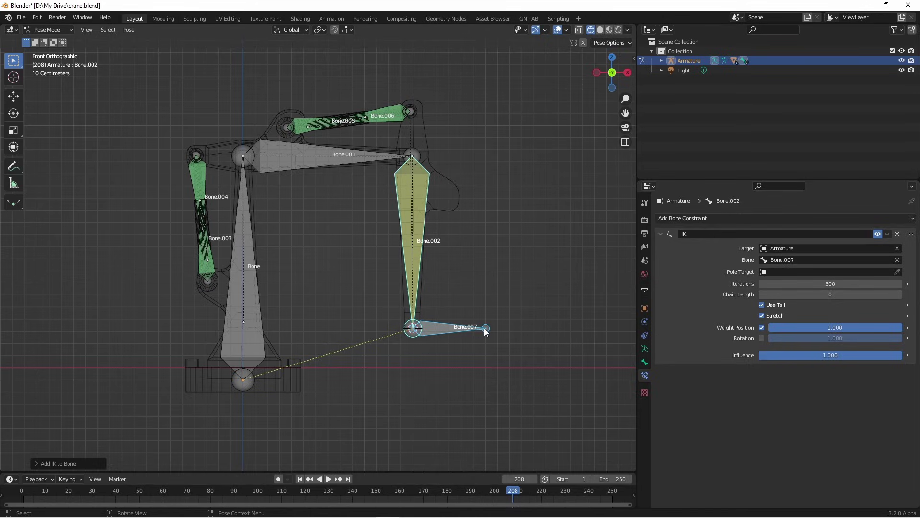
- Move Bone.007 to test that the arm follows, viewing from top
{"action": "left_click", "coordinate": [445, 333]}
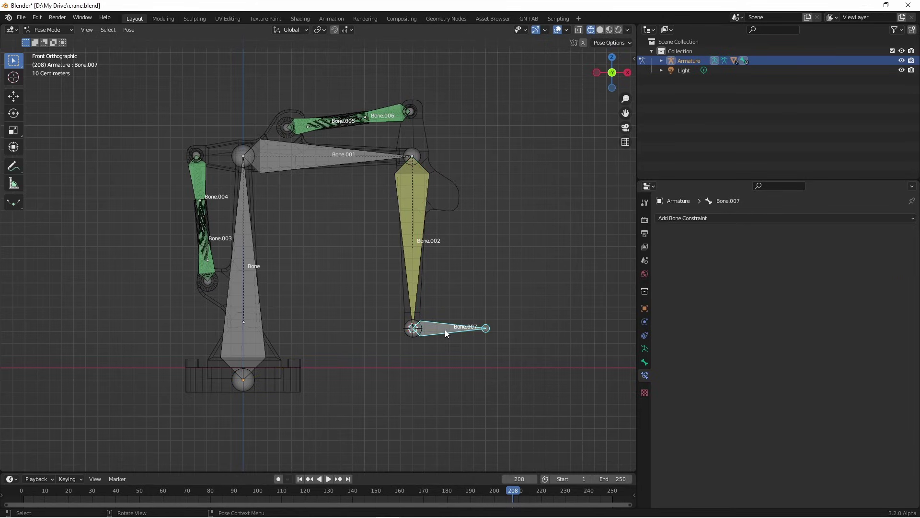
{"action": "key", "text": "g"}
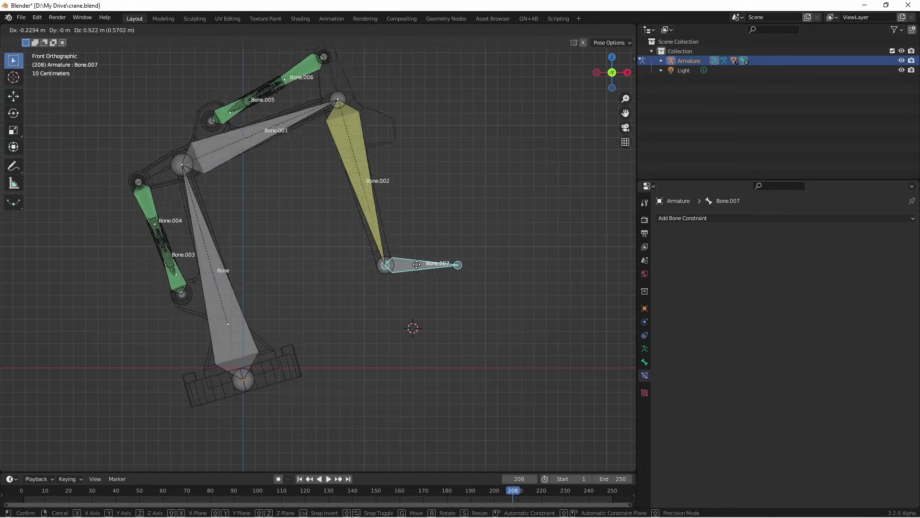
{"action": "key", "text": "KP_7"}
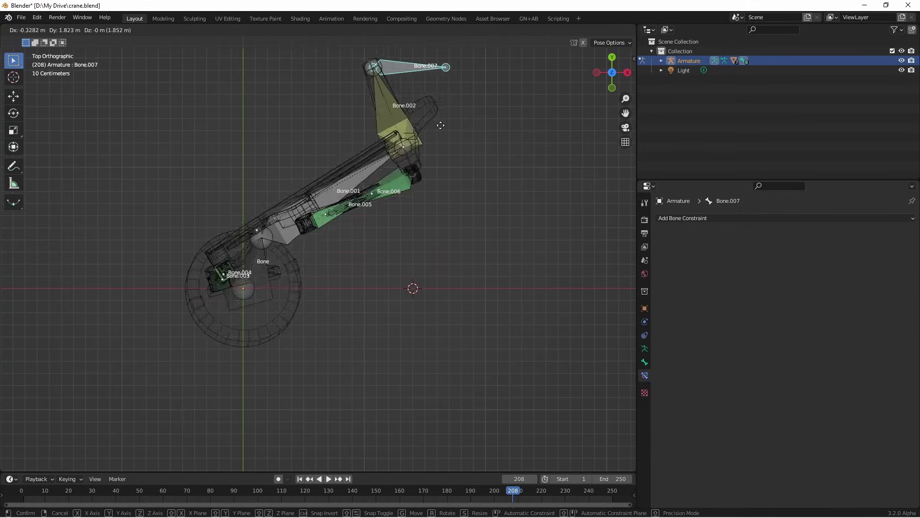
{"action": "left_click", "coordinate": [437, 187]}
- Switch to solid shading, undo the test move, view from front and go to frame 1
{"action": "mouse_move", "coordinate": [436, 190]}
{"action": "middle_mouse_down"}
{"action": "mouse_move", "coordinate": [372, 238]}
{"action": "mouse_move", "coordinate": [335, 151]}
{"action": "middle_mouse_up"}
{"action": "key", "text": "shift+z"}
{"action": "middle_click_drag", "start_coordinate": [423, 172], "coordinate": [374, 190]}
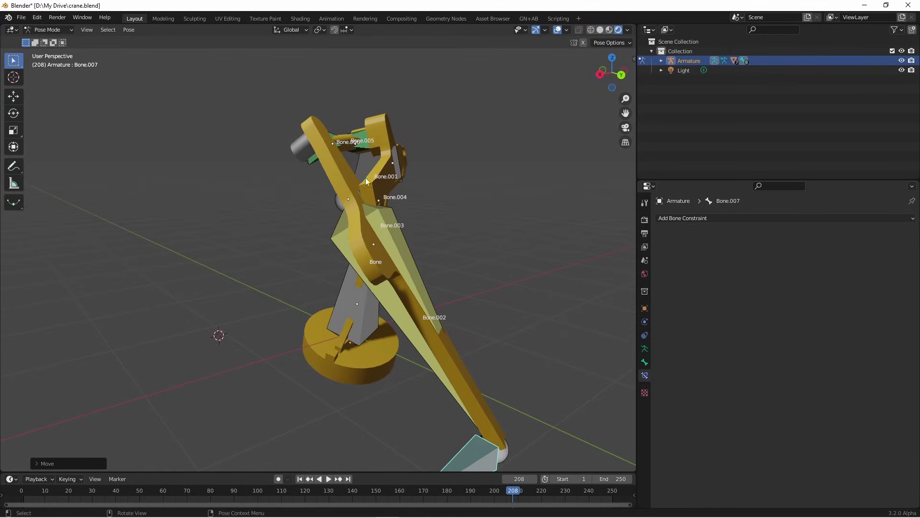
{"action": "scroll", "coordinate": [363, 179], "scroll_direction": "down", "scroll_amount": 3}
{"action": "key", "text": "ctrl+z"}
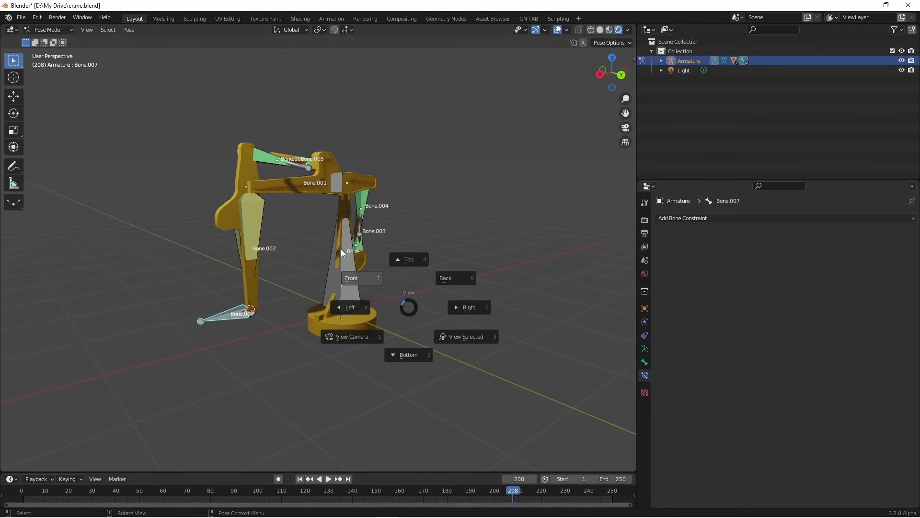
{"action": "key", "text": "KP_1"}
{"action": "key", "text": "shift+Left"}
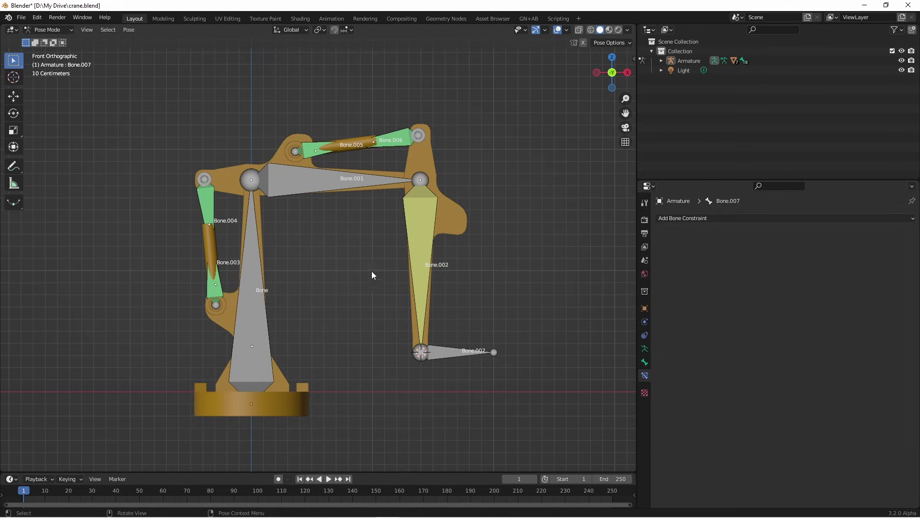
- Pull Bone.007 again to test the IK chain, then cancel to restore the pose
{"action": "middle_click_drag", "start_coordinate": [370, 271], "coordinate": [283, 358]}
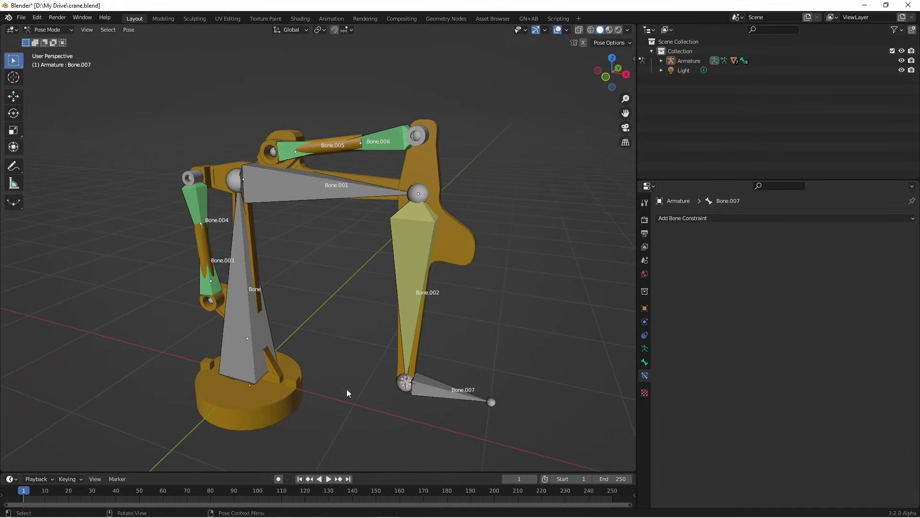
{"action": "key", "text": "KP_1"}
{"action": "left_click", "coordinate": [449, 350]}
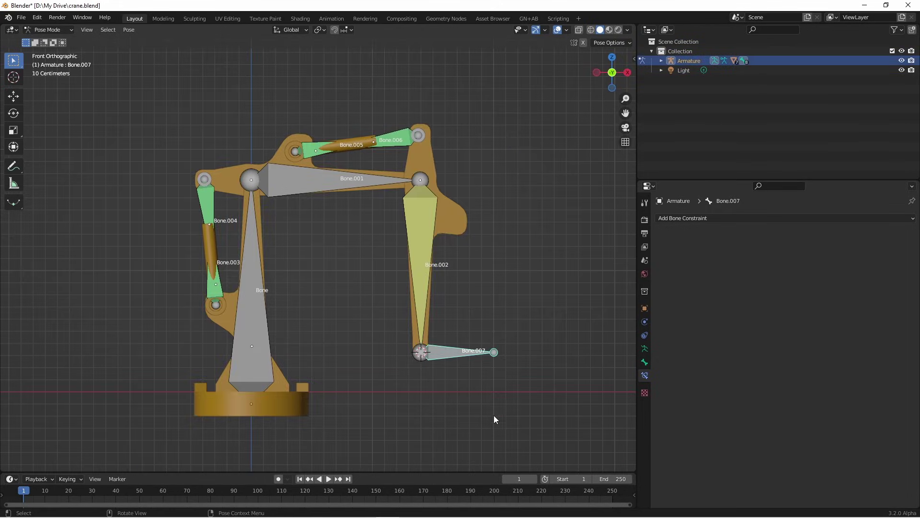
{"action": "key", "text": "g"}
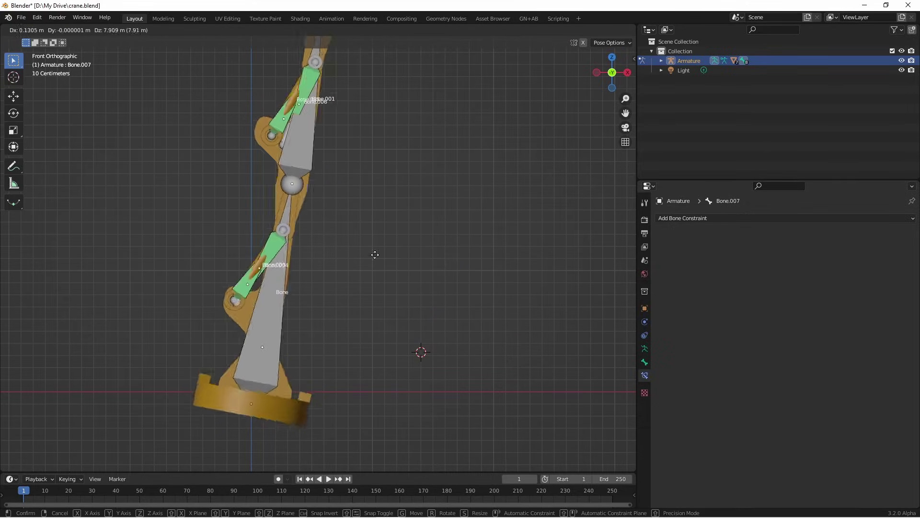
{"action": "right_click", "coordinate": [378, 285]}
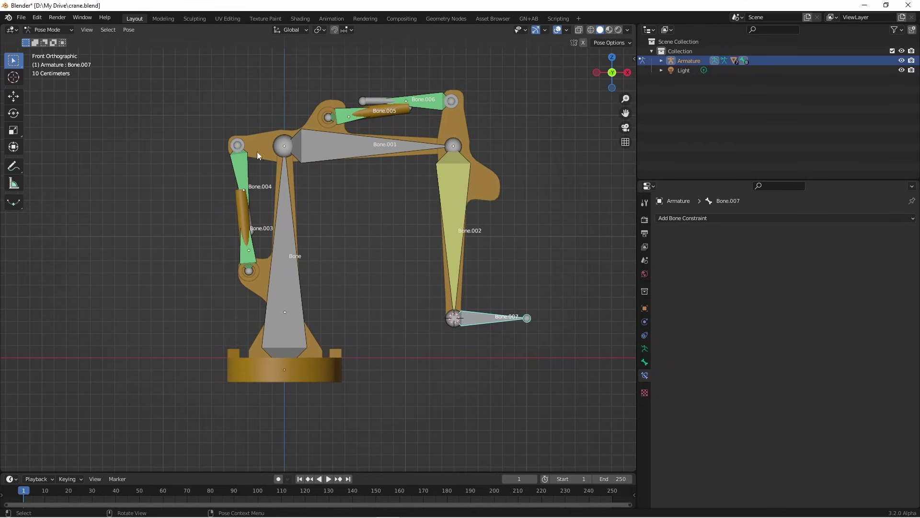
{"action": "middle_click_drag", "start_coordinate": [358, 237], "coordinate": [291, 241]}
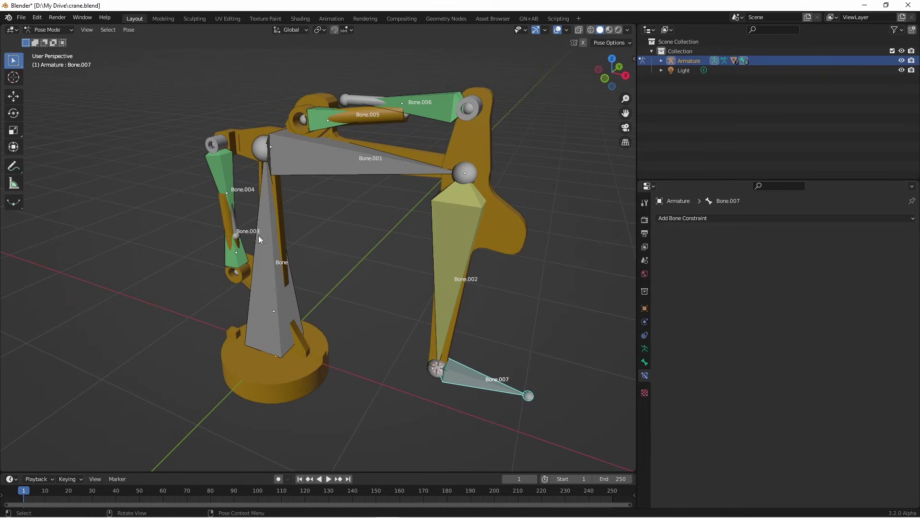
- From the front view, bring up base bone Bone's Inverse Kinematics settings and switch to wireframe
{"action": "key", "text": "KP_1"}
{"action": "left_click", "coordinate": [296, 283]}
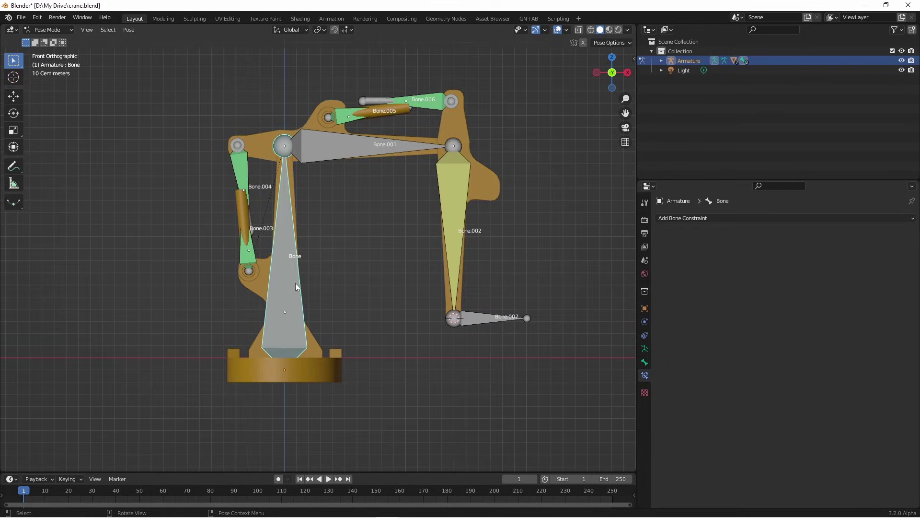
{"action": "left_click", "coordinate": [644, 363]}
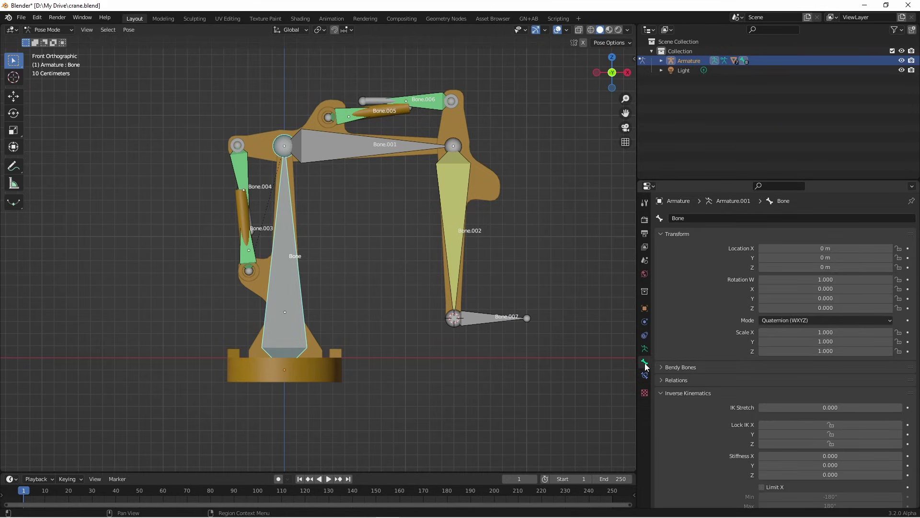
{"action": "scroll", "coordinate": [693, 367], "scroll_direction": "down", "scroll_amount": 5}
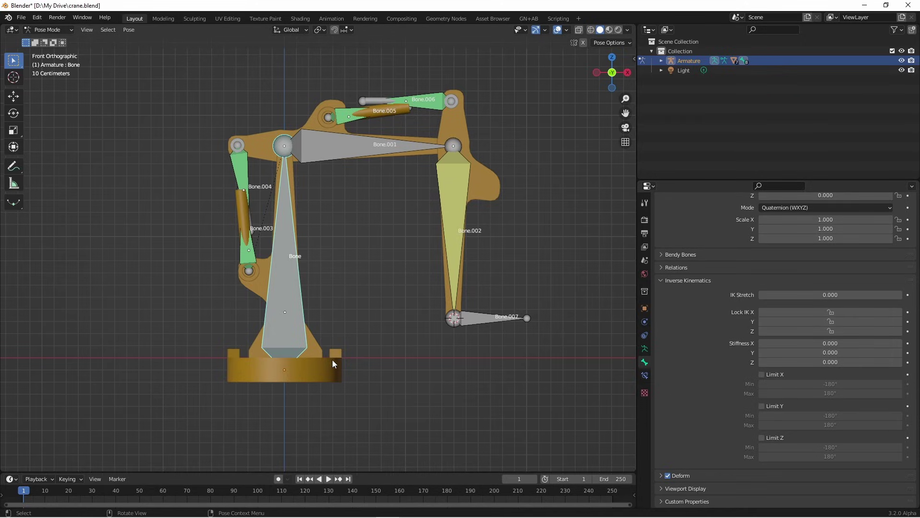
{"action": "key", "text": "shift+z"}
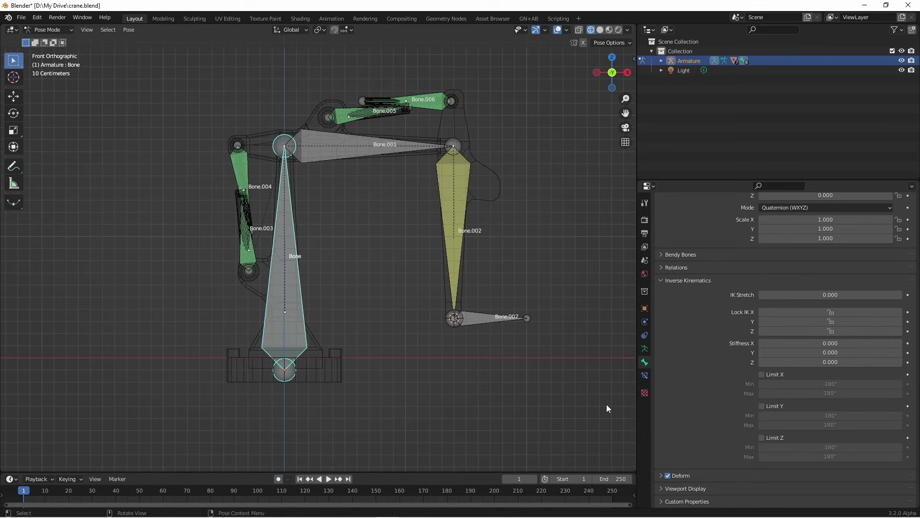
{"action": "left_click", "coordinate": [645, 349]}
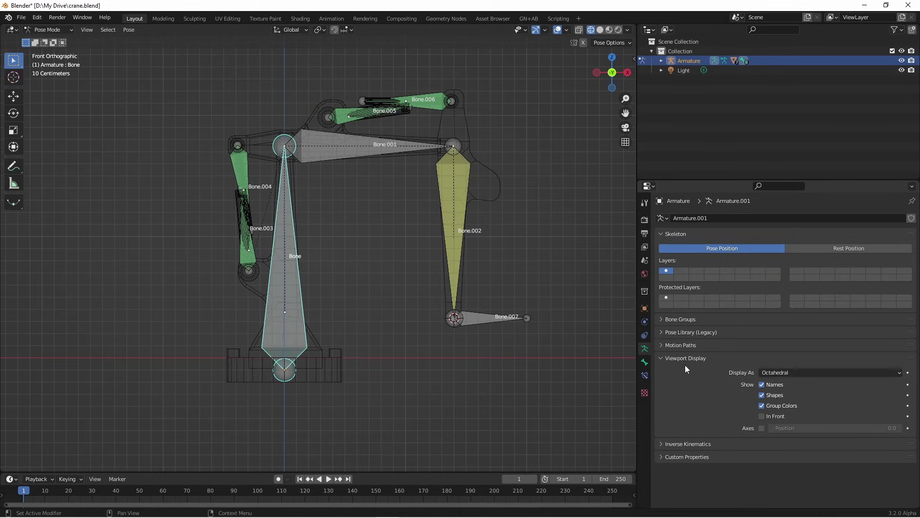
{"action": "left_click", "coordinate": [762, 428]}
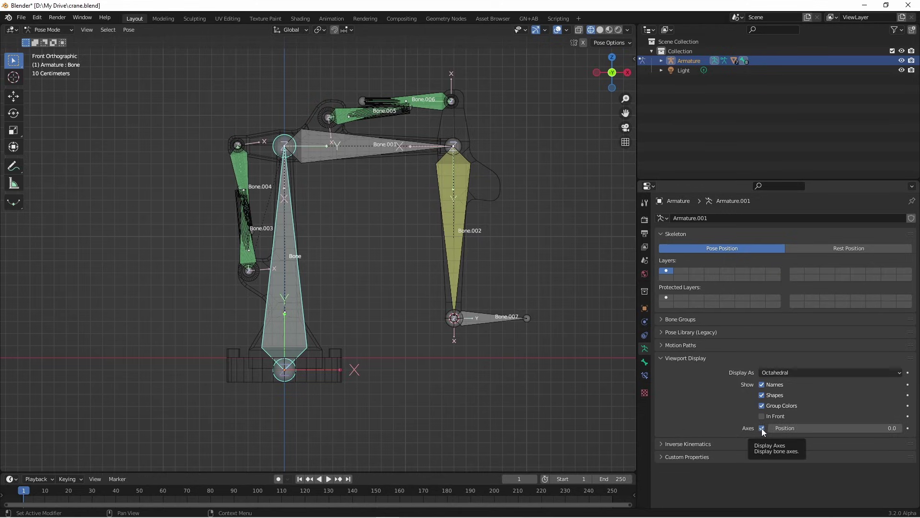
{"action": "left_click", "coordinate": [762, 384]}
{"action": "middle_click_drag", "start_coordinate": [422, 345], "coordinate": [346, 330]}
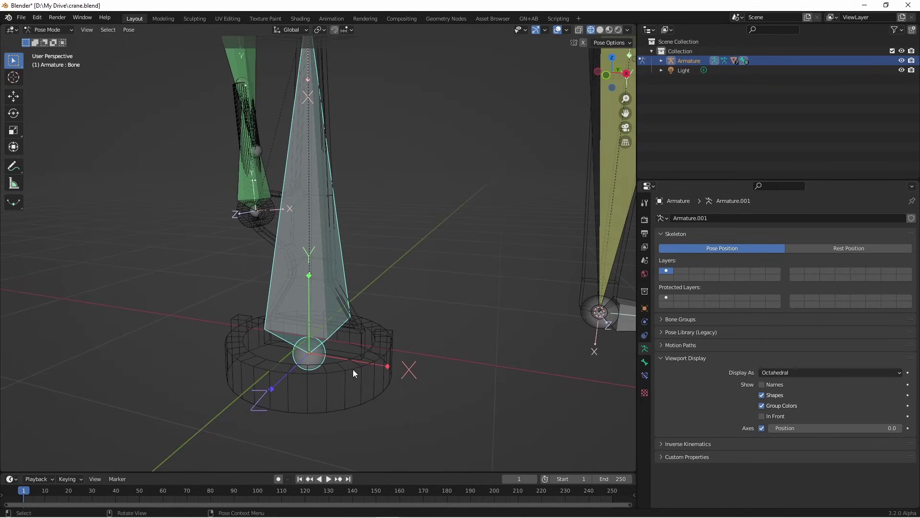
{"action": "middle_click_drag", "start_coordinate": [347, 226], "coordinate": [251, 289]}
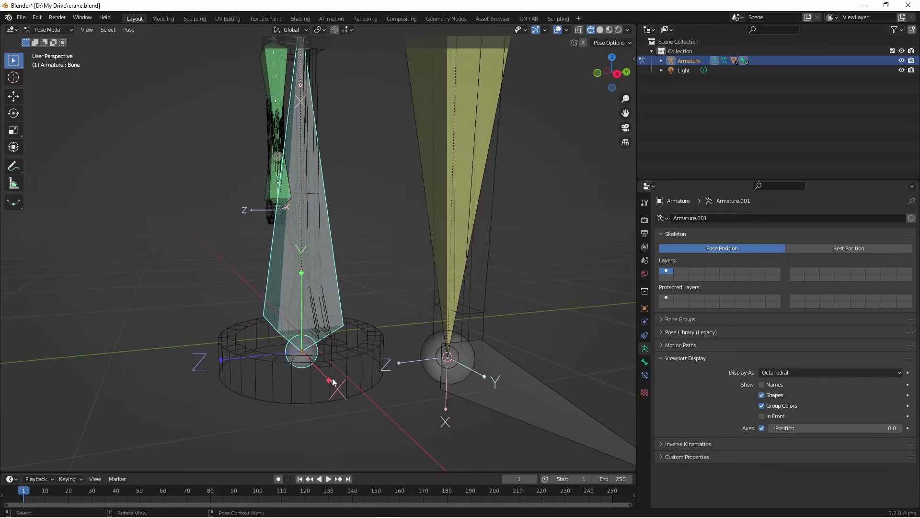
{"action": "middle_click_drag", "start_coordinate": [241, 378], "coordinate": [289, 418]}
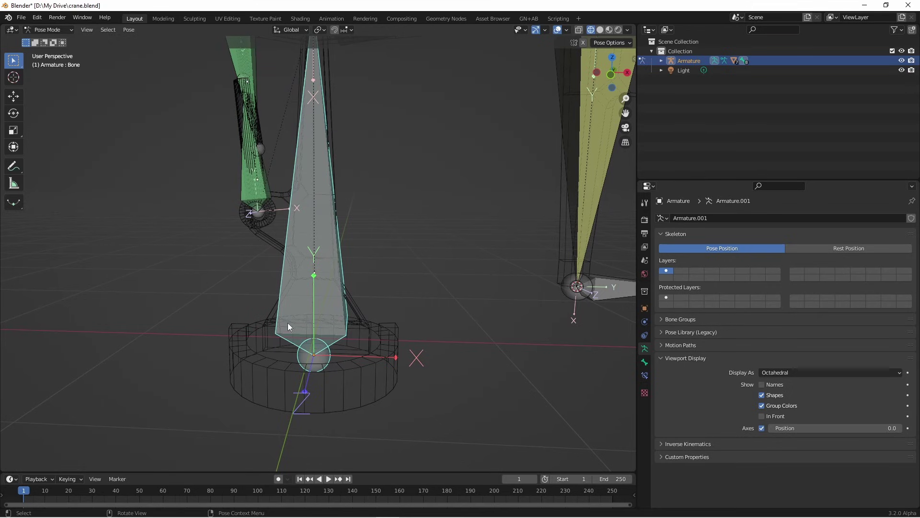
{"action": "middle_click_drag", "start_coordinate": [305, 329], "coordinate": [347, 384]}
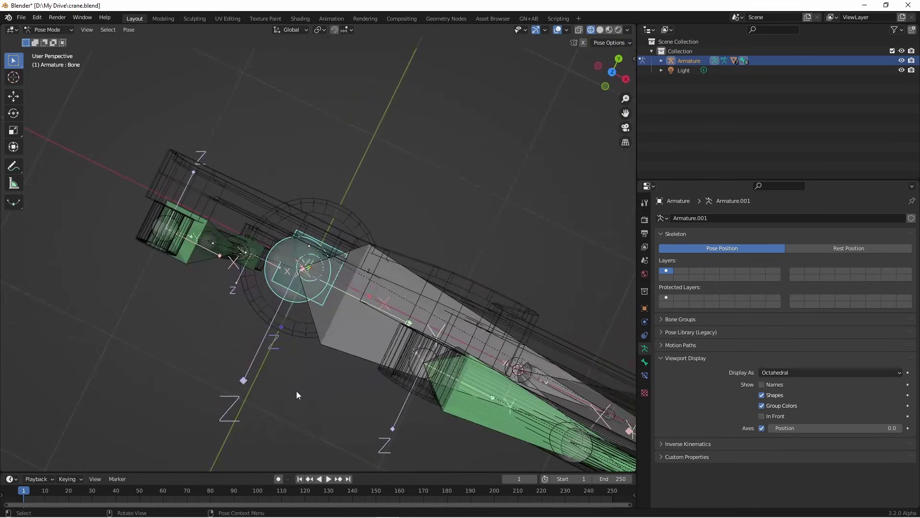
{"action": "middle_click_drag", "start_coordinate": [245, 266], "coordinate": [354, 390]}
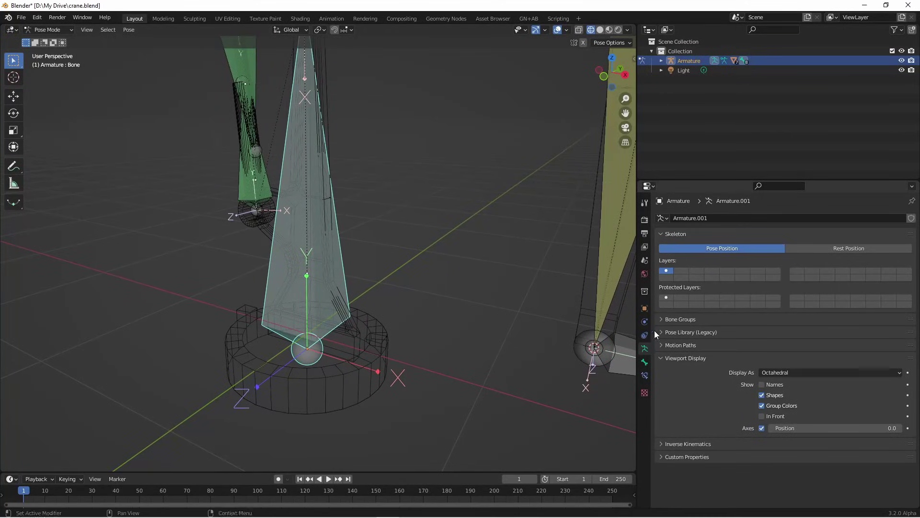
- Enable Lock IK X and Lock IK Z on the base bone, then grab the target to test
{"action": "left_click", "coordinate": [644, 362]}
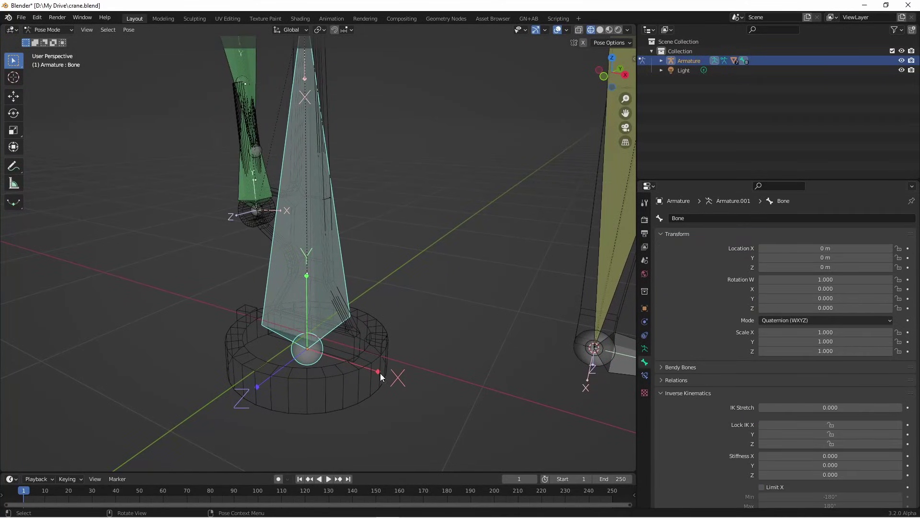
{"action": "scroll", "coordinate": [887, 430], "scroll_direction": "down", "scroll_amount": 5}
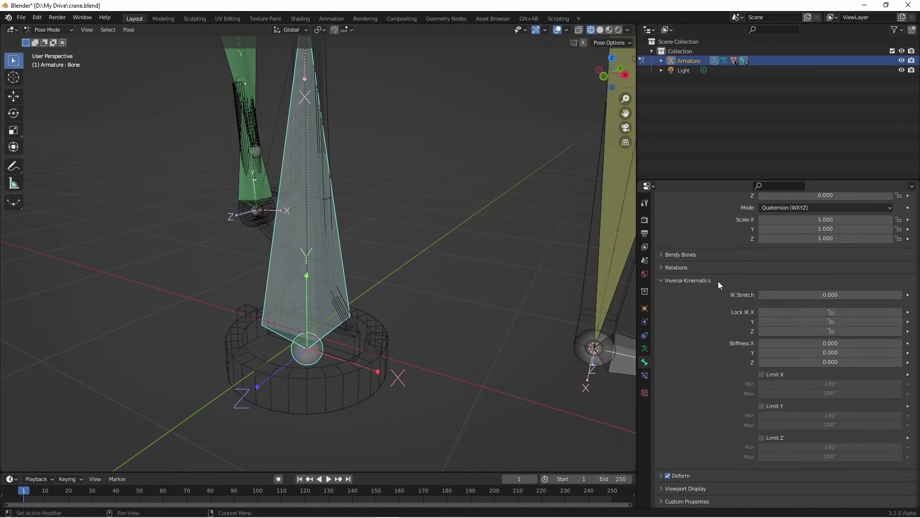
{"action": "left_click", "coordinate": [810, 313]}
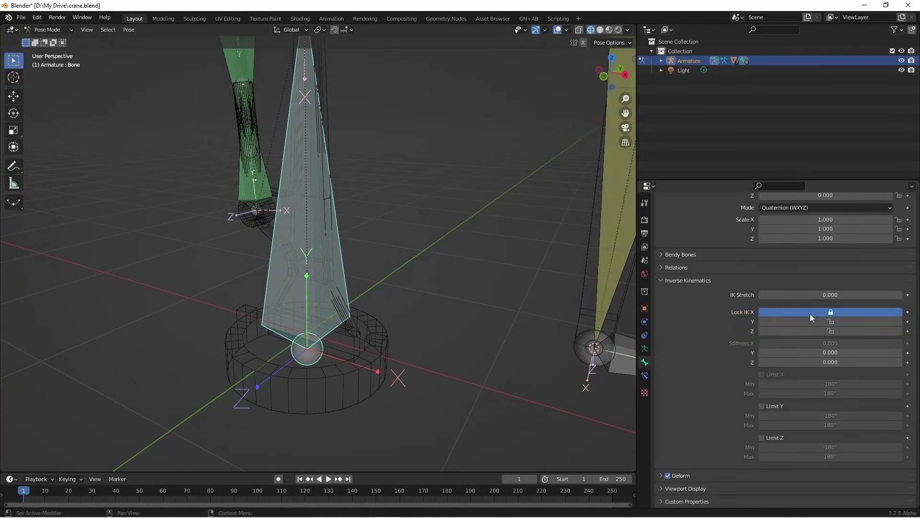
{"action": "left_click", "coordinate": [812, 333]}
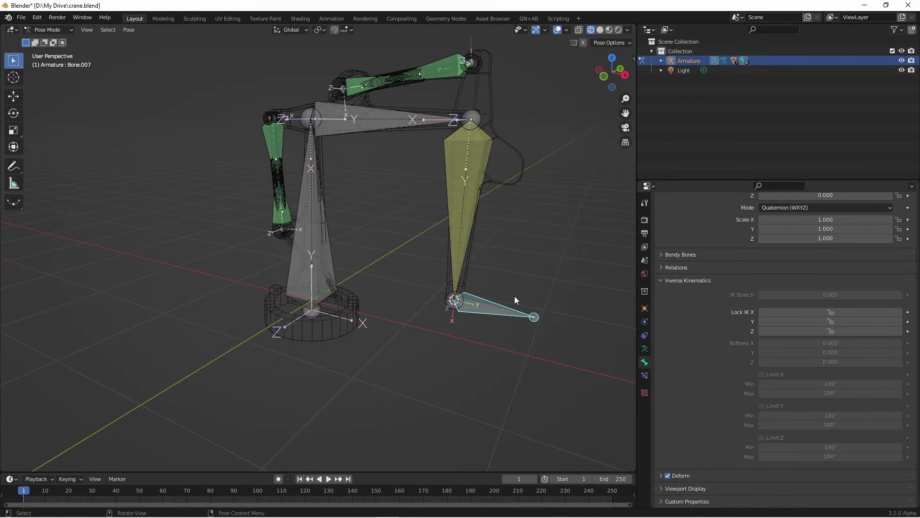
{"action": "key", "text": "g"}
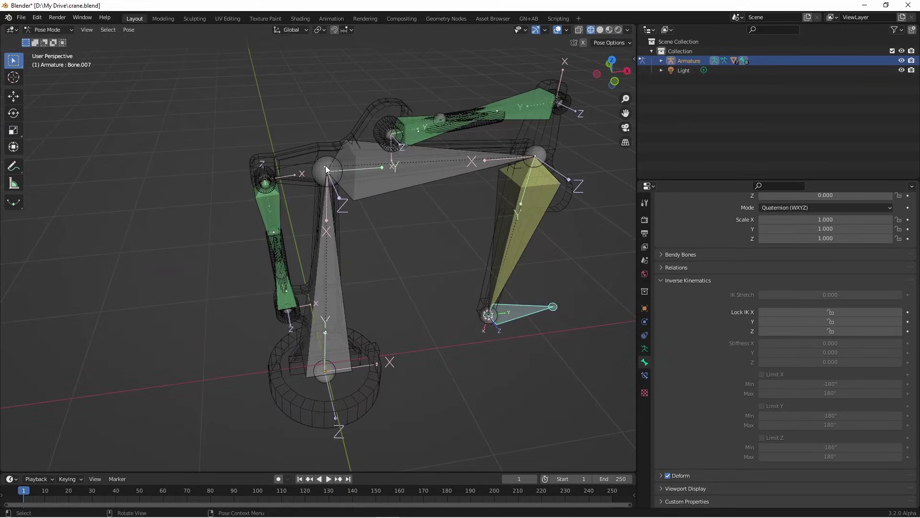
- Select the long arm bone Bone.001 and lock its IK rotation on X and Y
{"action": "middle_click_drag", "start_coordinate": [313, 187], "coordinate": [368, 133]}
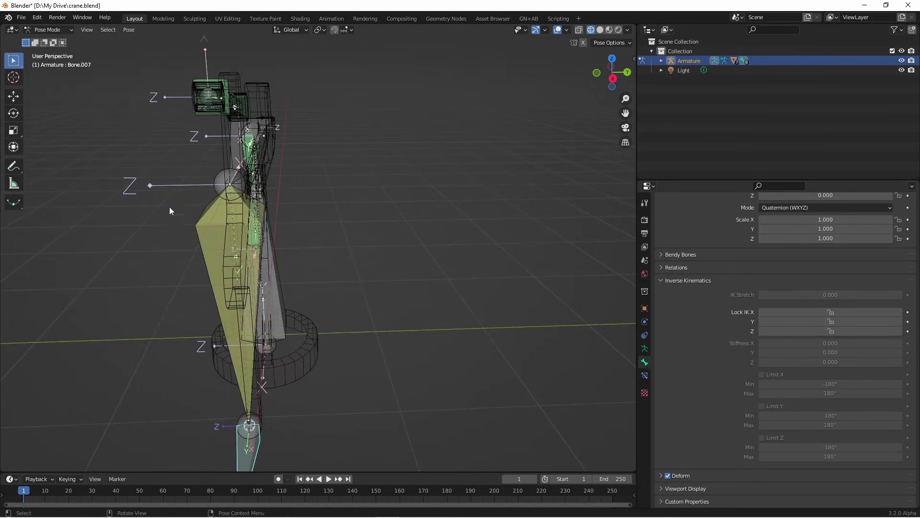
{"action": "middle_click_drag", "start_coordinate": [175, 221], "coordinate": [318, 186]}
{"action": "middle_click_drag", "start_coordinate": [364, 252], "coordinate": [362, 160]}
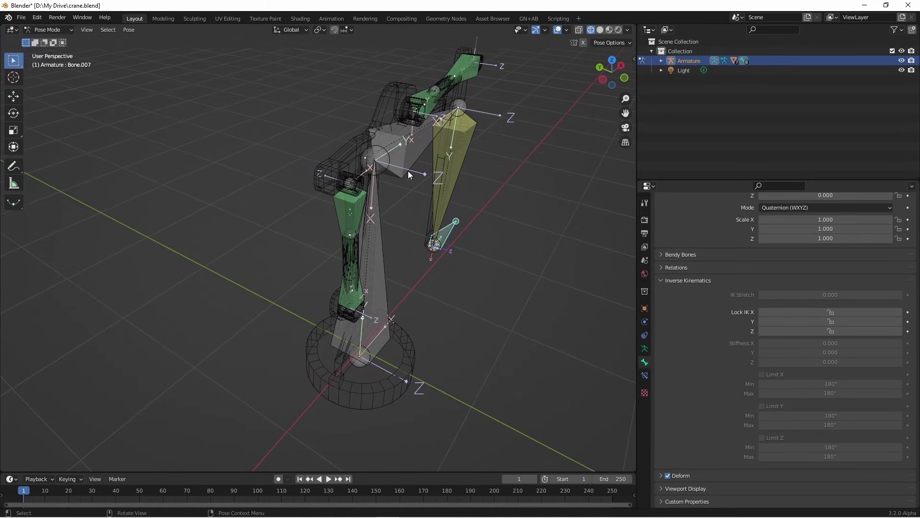
{"action": "middle_click_drag", "start_coordinate": [435, 176], "coordinate": [260, 237]}
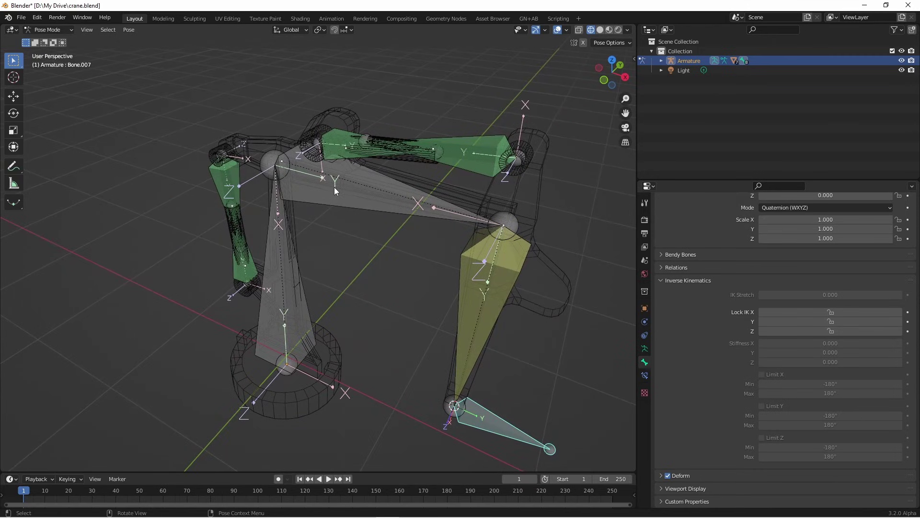
{"action": "left_click", "coordinate": [335, 207]}
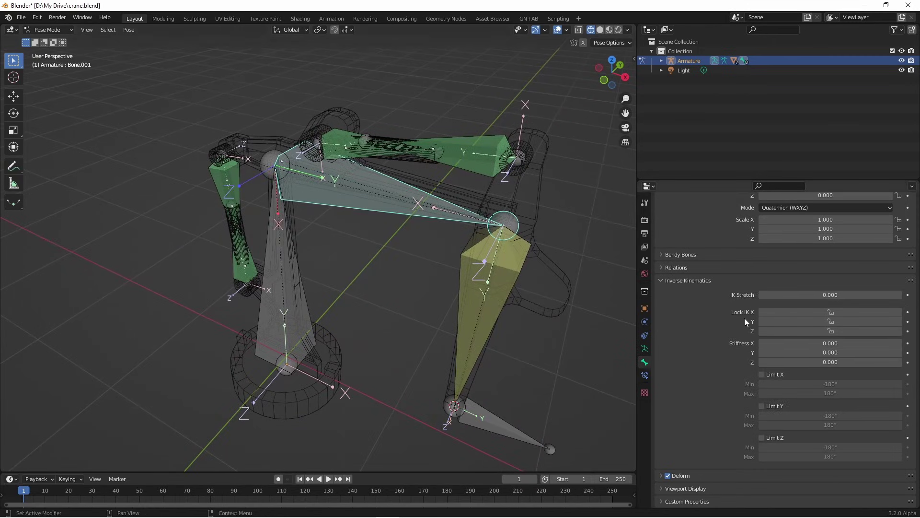
{"action": "left_click_drag", "start_coordinate": [786, 321], "coordinate": [786, 312]}
{"action": "middle_click_drag", "start_coordinate": [479, 269], "coordinate": [509, 275]}
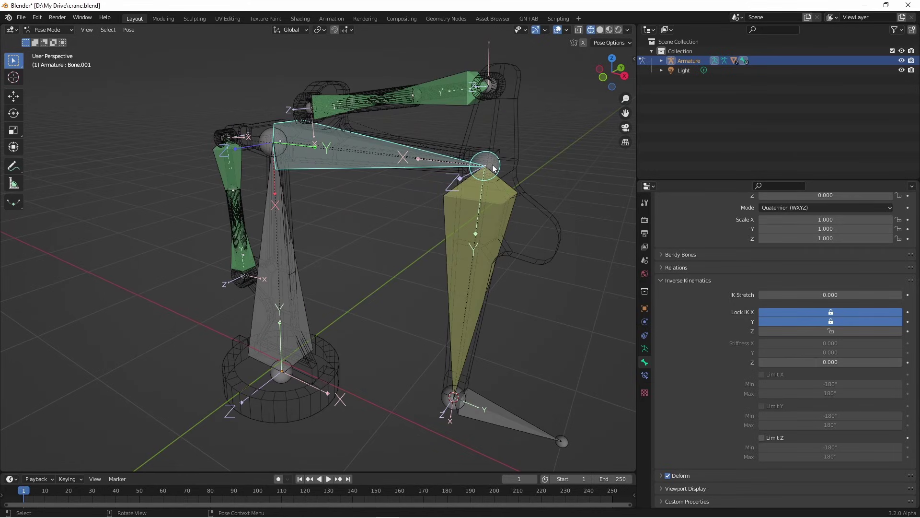
- Lock the yellow arm bone Bone.002's IK rotation on X and Y
{"action": "middle_click_drag", "start_coordinate": [491, 164], "coordinate": [429, 197]}
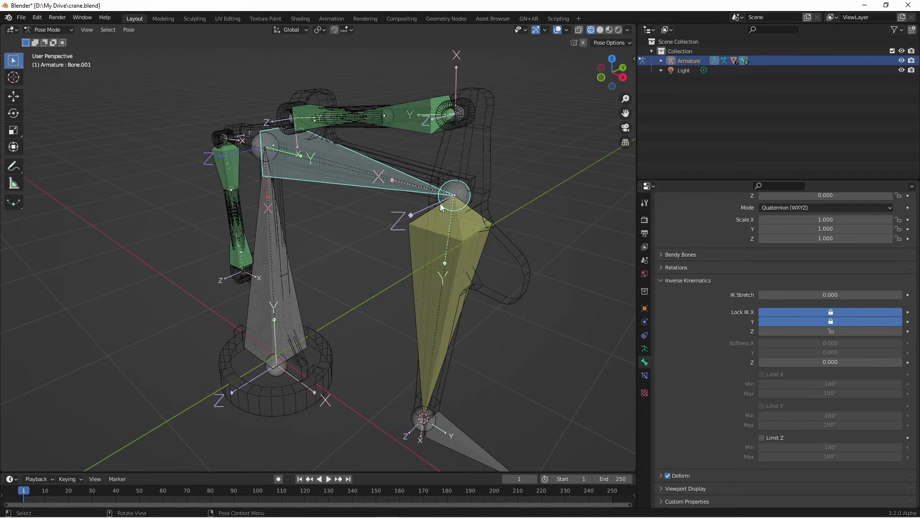
{"action": "left_click", "coordinate": [452, 266]}
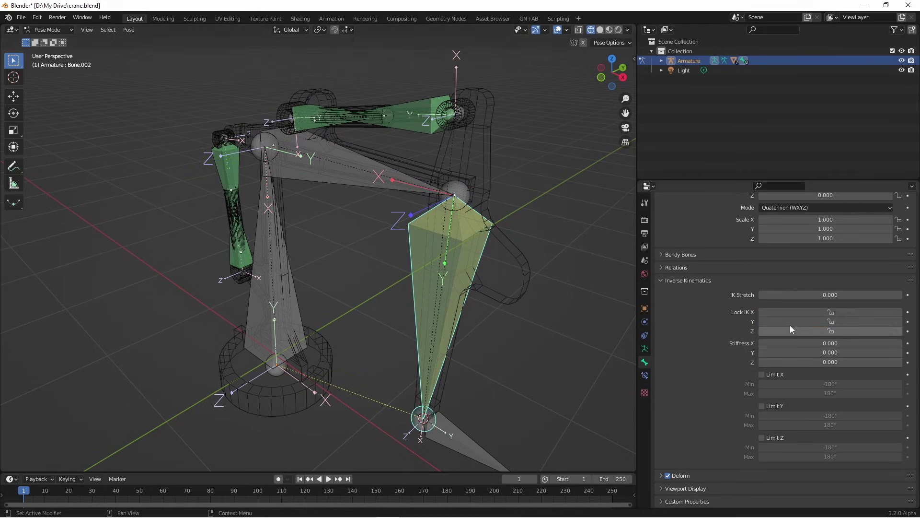
{"action": "left_click_drag", "start_coordinate": [791, 312], "coordinate": [791, 321]}
{"action": "middle_click_drag", "start_coordinate": [536, 264], "coordinate": [508, 264]}
- Select target bone Bone.007 and drag it to bend the IK chain
{"action": "left_click", "coordinate": [484, 399]}
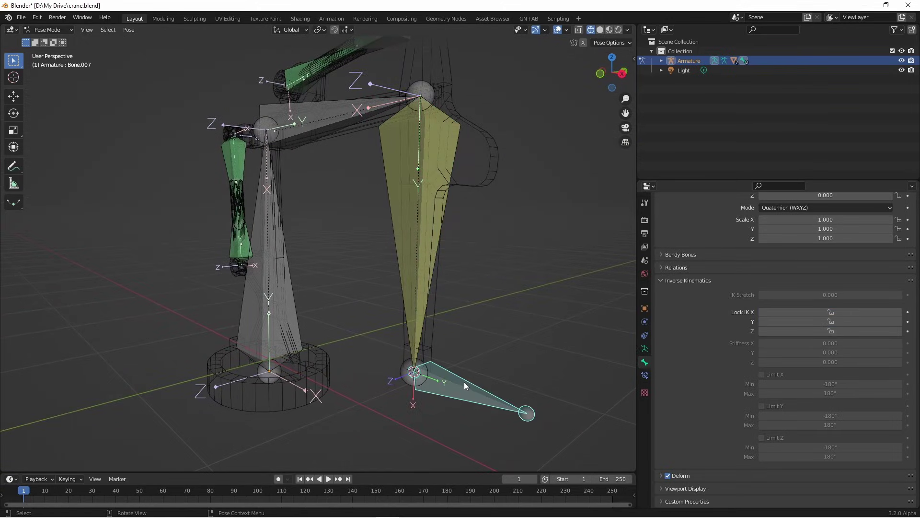
{"action": "left_click_drag", "start_coordinate": [464, 381], "coordinate": [520, 360]}
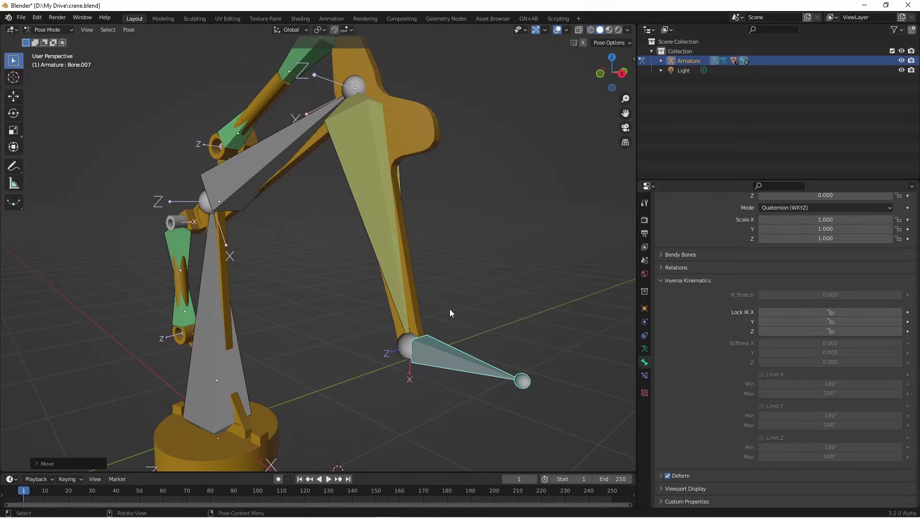
{"action": "key", "text": "g"}
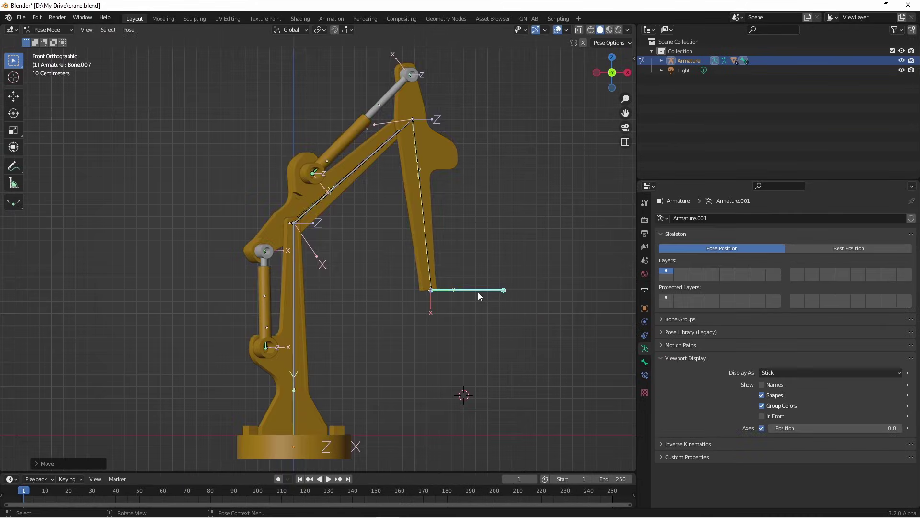
- Move Bone.007 down-right, then up in front orthographic view so the arm swings upward
{"action": "key", "text": "g"}
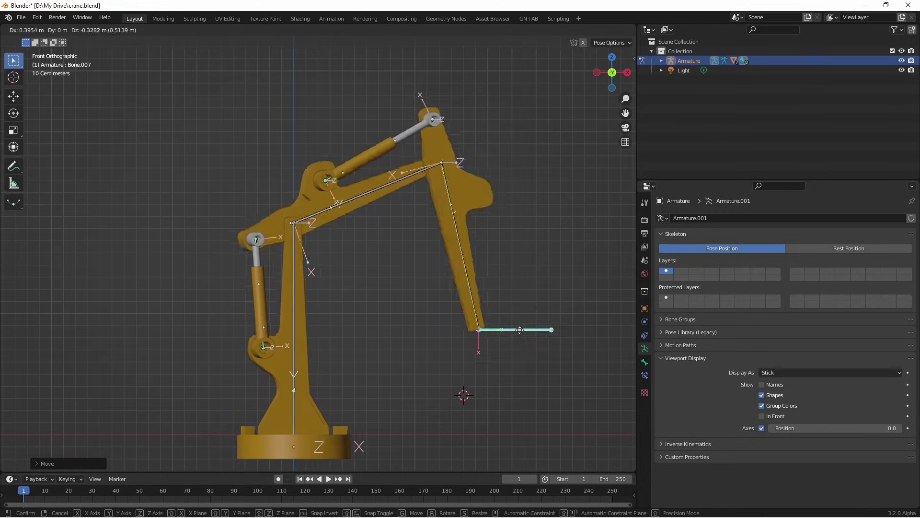
{"action": "left_click", "coordinate": [503, 345]}
{"action": "middle_click_drag", "start_coordinate": [503, 344], "coordinate": [422, 345]}
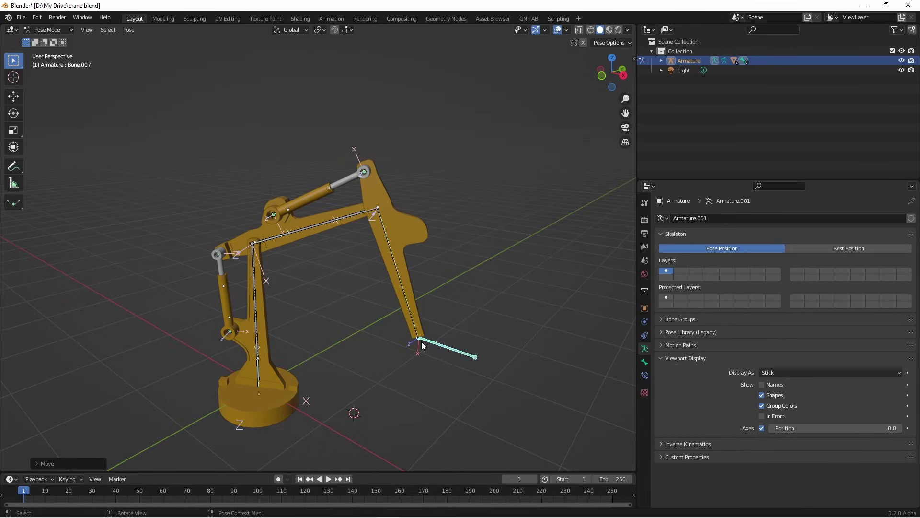
{"action": "key", "text": "KP_1"}
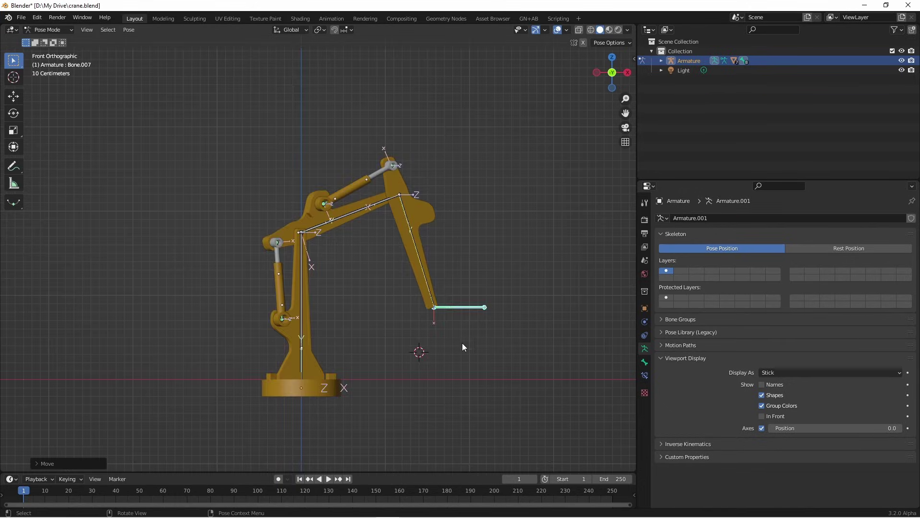
{"action": "key", "text": "g"}
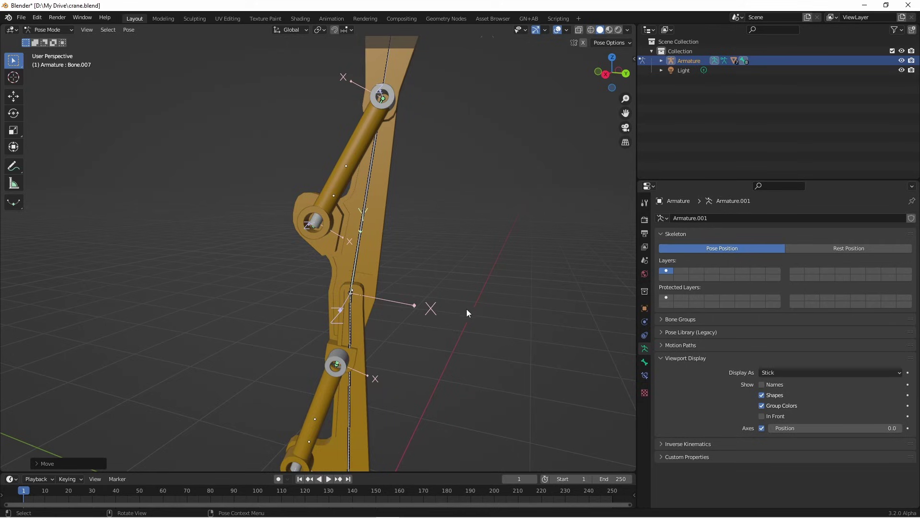
{"action": "scroll", "coordinate": [438, 312], "scroll_direction": "down", "scroll_amount": 5}
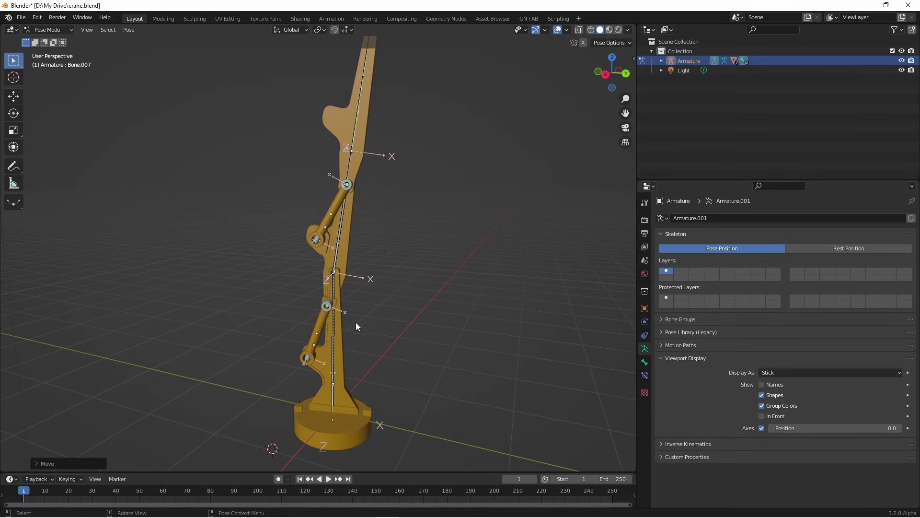
- In front view, move the IK target down so the crane arm folds back
{"action": "key", "text": "KP_1"}
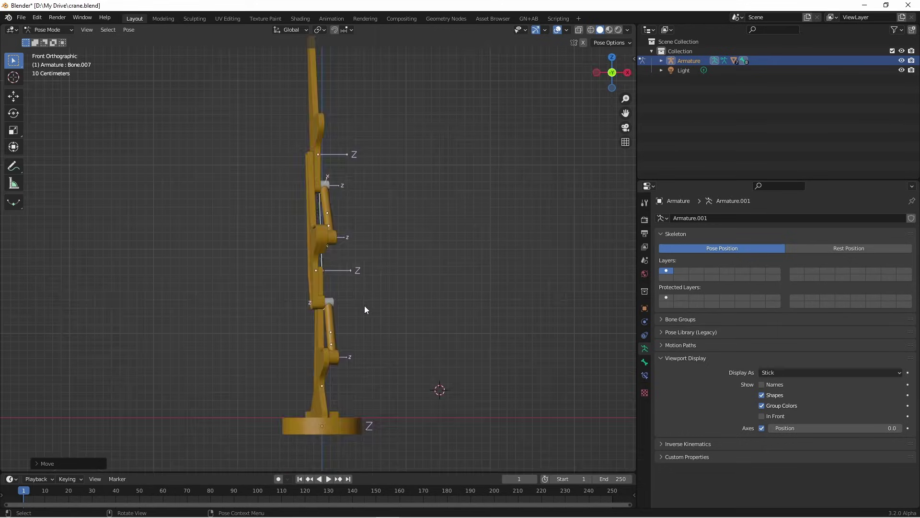
{"action": "scroll", "coordinate": [349, 271], "scroll_direction": "down", "scroll_amount": 2}
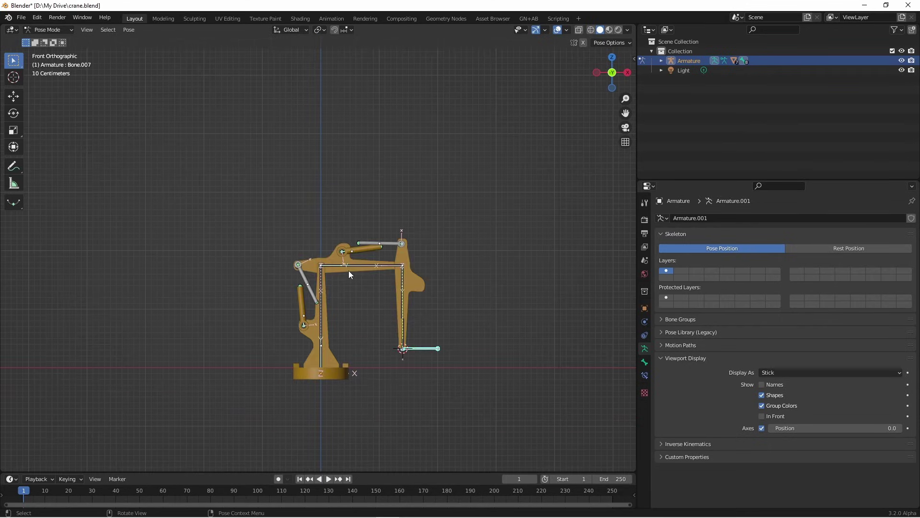
{"action": "scroll", "coordinate": [355, 311], "scroll_direction": "up", "scroll_amount": 4}
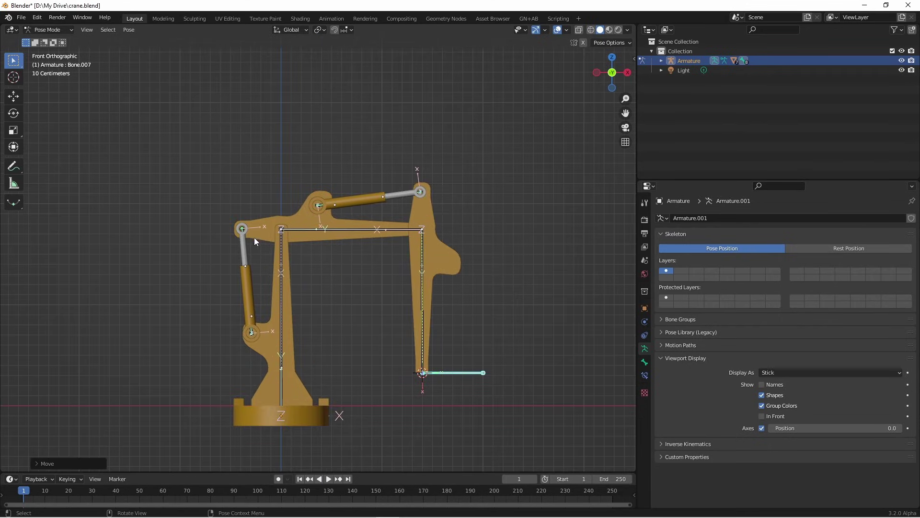
{"action": "left_click", "coordinate": [234, 231]}
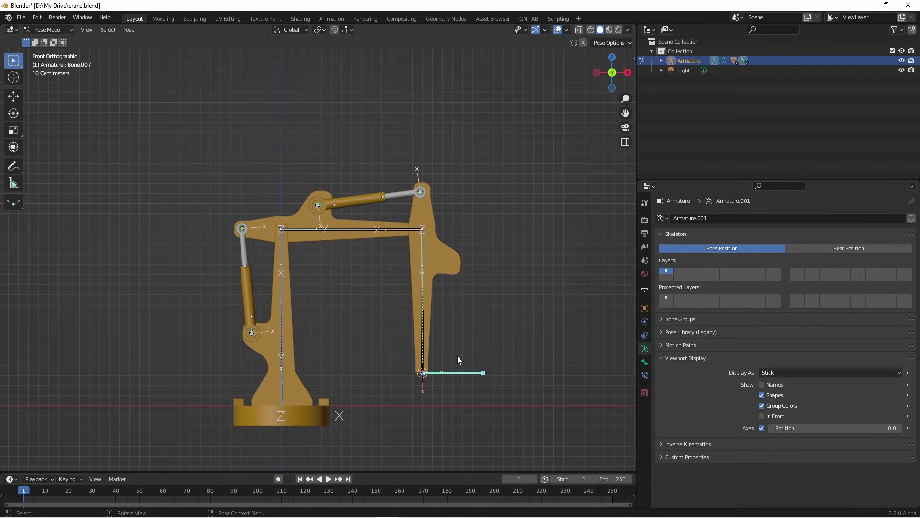
{"action": "key", "text": "g"}
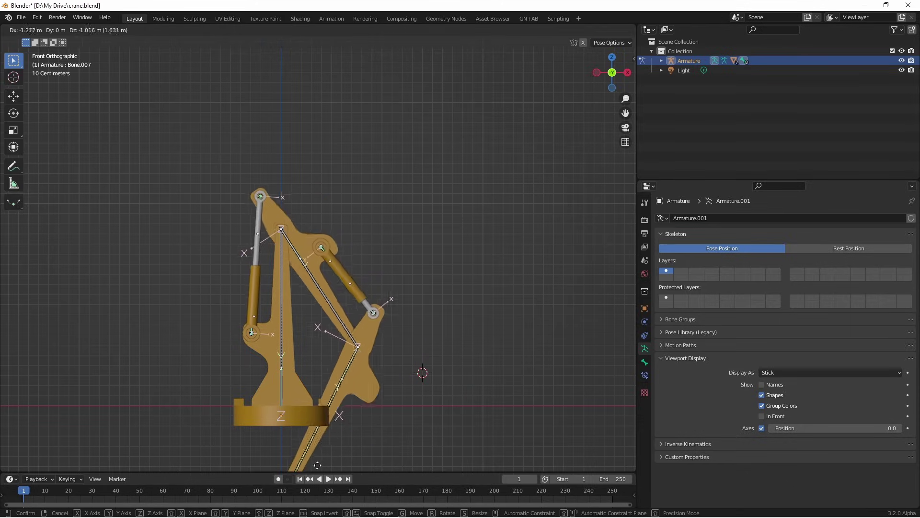
{"action": "left_click", "coordinate": [306, 161]}
- Toggle wireframe shading on and back to solid, then select Bone.001
{"action": "scroll", "coordinate": [307, 161], "scroll_direction": "up", "scroll_amount": 3}
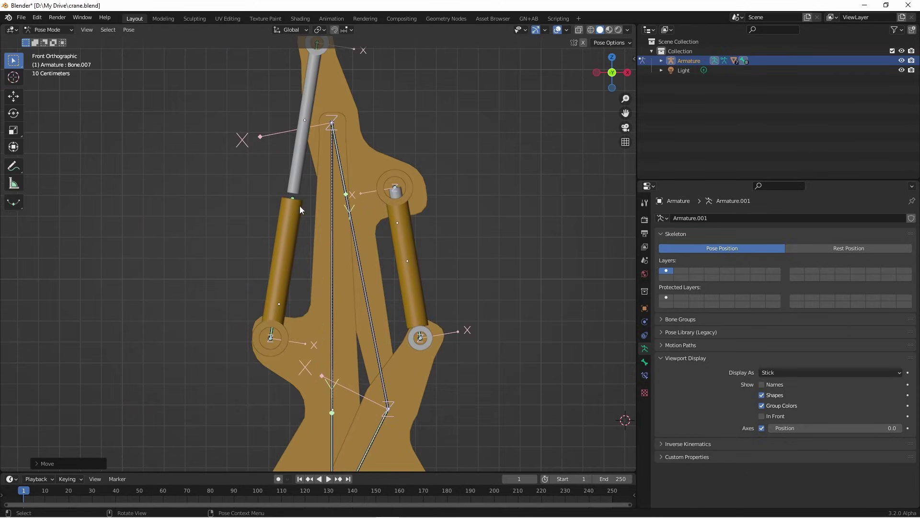
{"action": "scroll", "coordinate": [314, 299], "scroll_direction": "down", "scroll_amount": 2}
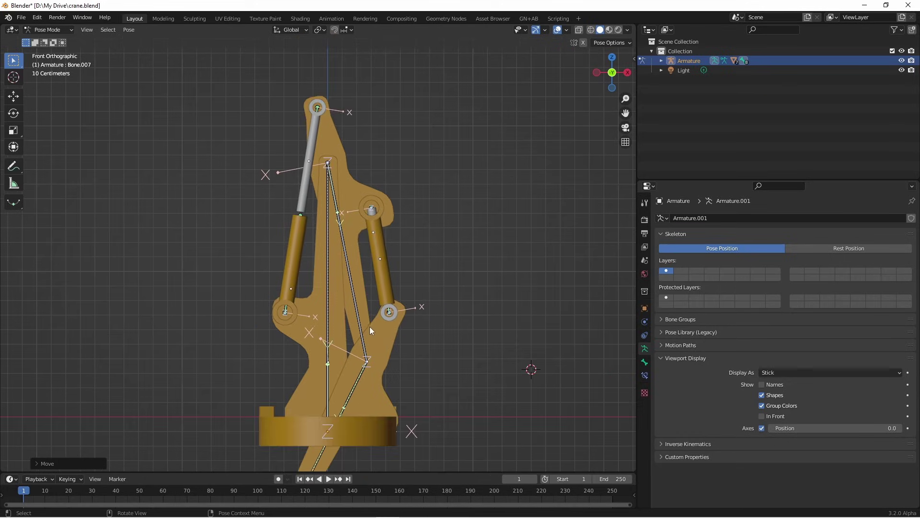
{"action": "key", "text": "z"}
{"action": "left_click", "coordinate": [286, 333]}
{"action": "key", "text": "shift+z"}
{"action": "left_click", "coordinate": [368, 322]}
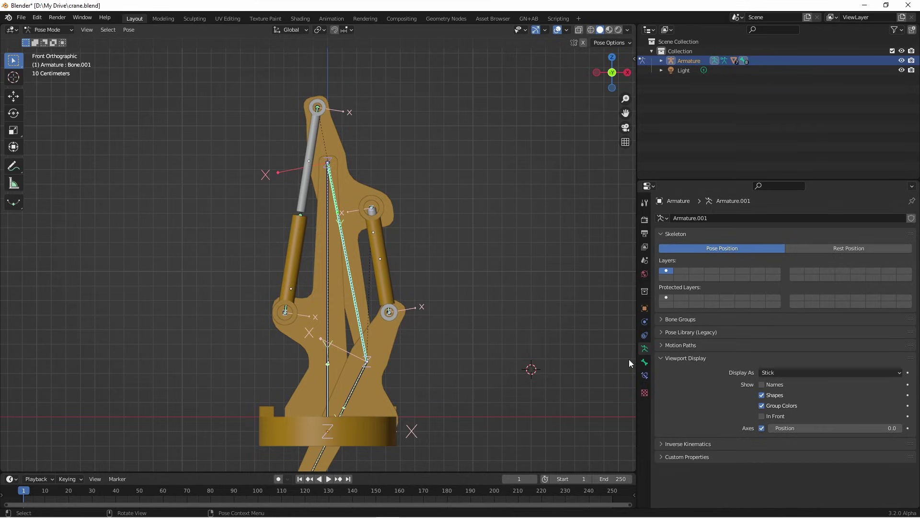
- Enable IK Limit Z on Bone.001 and set its minimum to -59.7°
{"action": "left_click", "coordinate": [644, 361]}
{"action": "scroll", "coordinate": [729, 316], "scroll_direction": "down", "scroll_amount": 4}
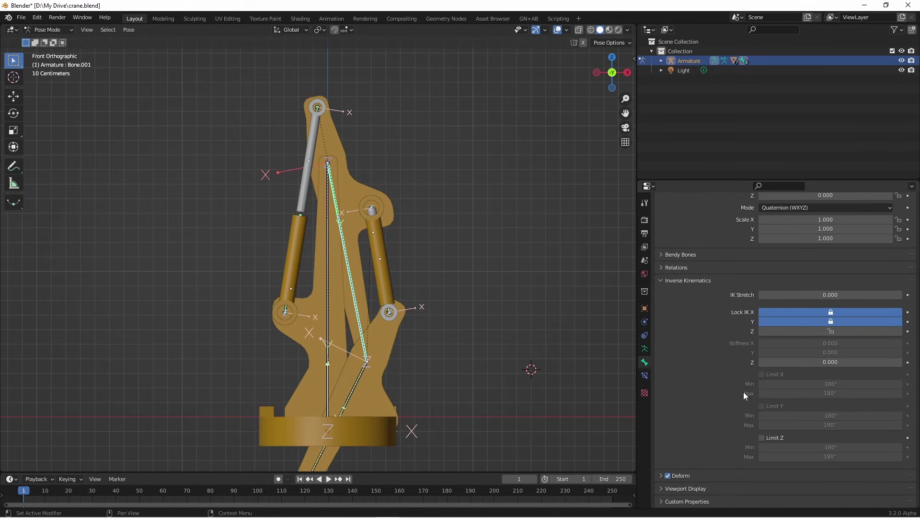
{"action": "left_click", "coordinate": [762, 437]}
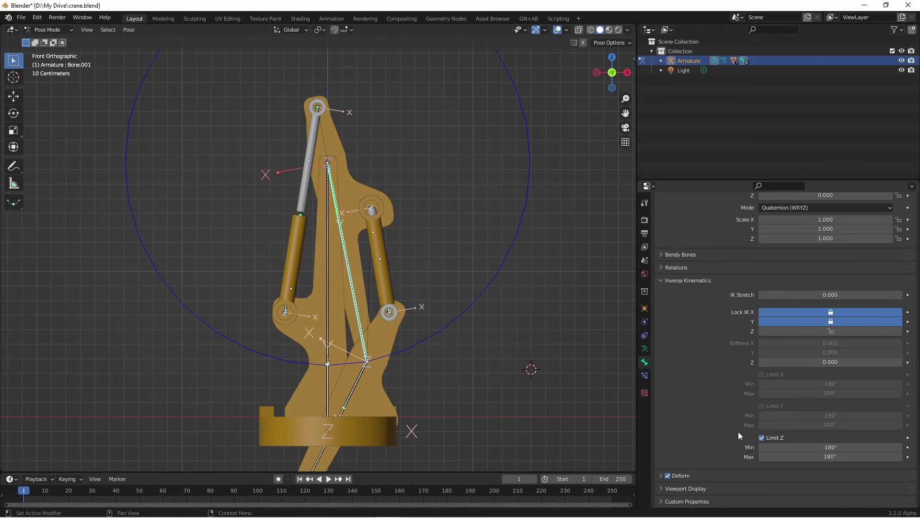
{"action": "scroll", "coordinate": [442, 249], "scroll_direction": "down", "scroll_amount": 2}
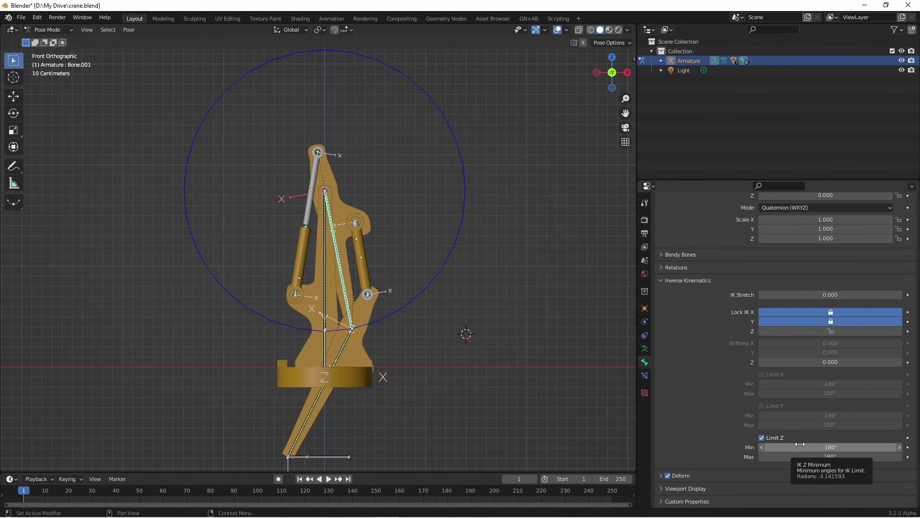
{"action": "mouse_move", "coordinate": [796, 446]}
{"action": "left_mouse_down"}
{"action": "mouse_move", "coordinate": [860, 447]}
{"action": "mouse_move", "coordinate": [795, 449]}
{"action": "left_mouse_up"}
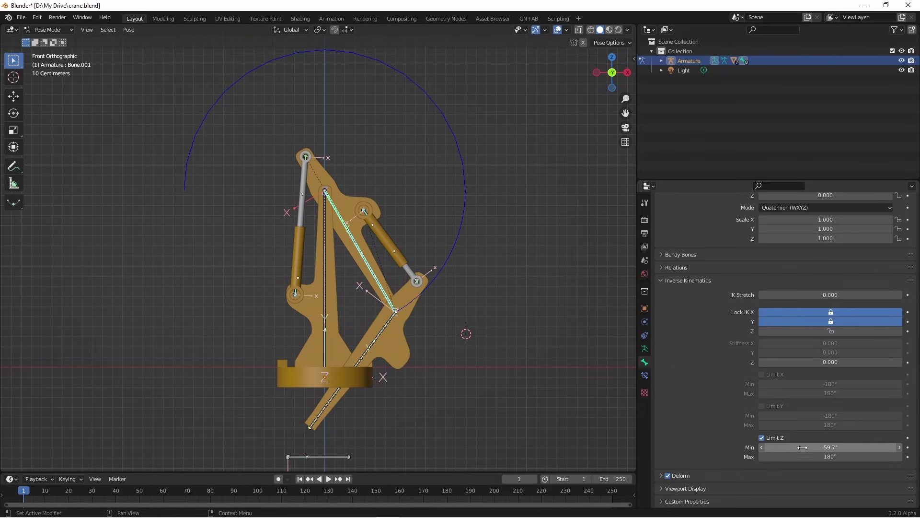
- Move the IK target above the straightened crane to test the limit
{"action": "scroll", "coordinate": [497, 370], "scroll_direction": "down", "scroll_amount": 1}
{"action": "left_click", "coordinate": [311, 422]}
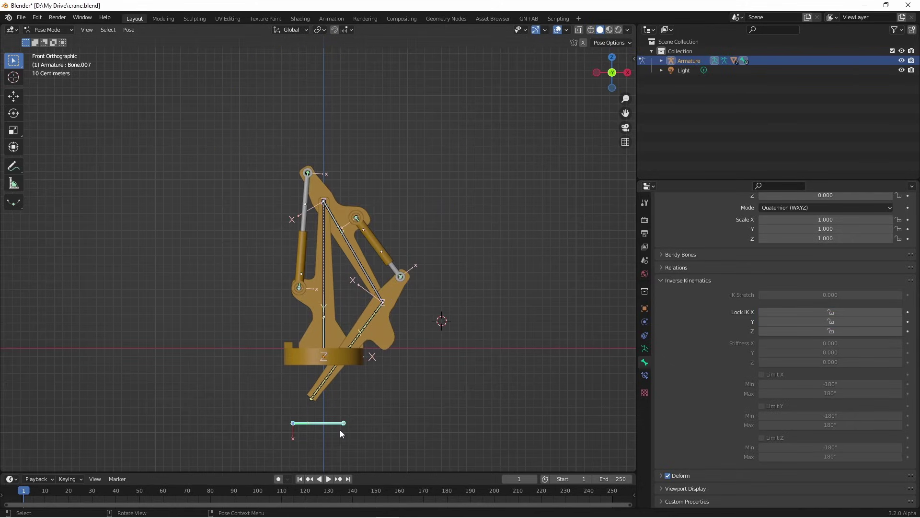
{"action": "key", "text": "g"}
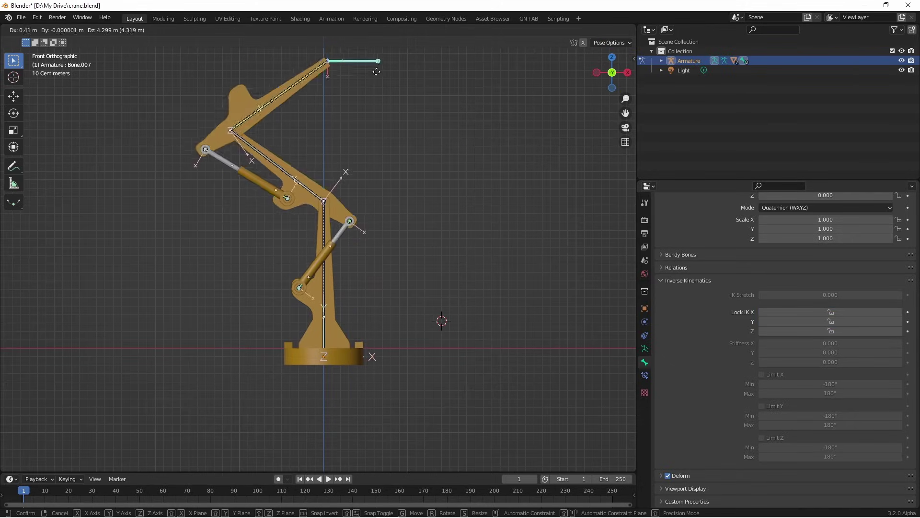
{"action": "left_click", "coordinate": [316, 232]}
{"action": "scroll", "coordinate": [315, 232], "scroll_direction": "up", "scroll_amount": 3}
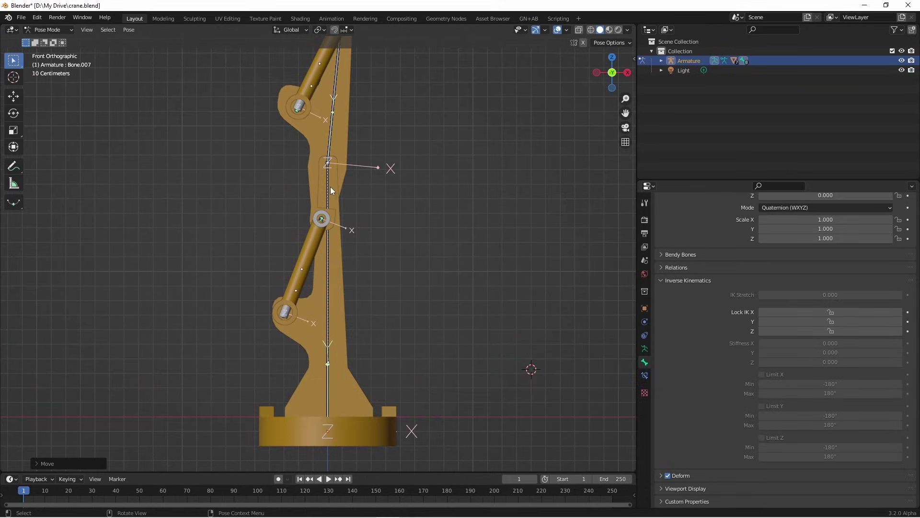
- Set Bone.001's maximum IK Z rotation limit to 43.2°
{"action": "left_click", "coordinate": [329, 128]}
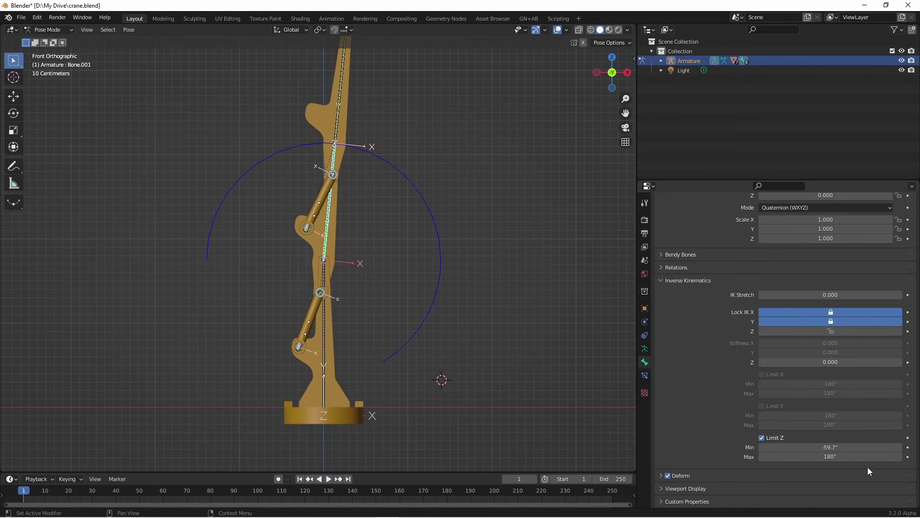
{"action": "left_click_drag", "start_coordinate": [867, 456], "coordinate": [809, 457]}
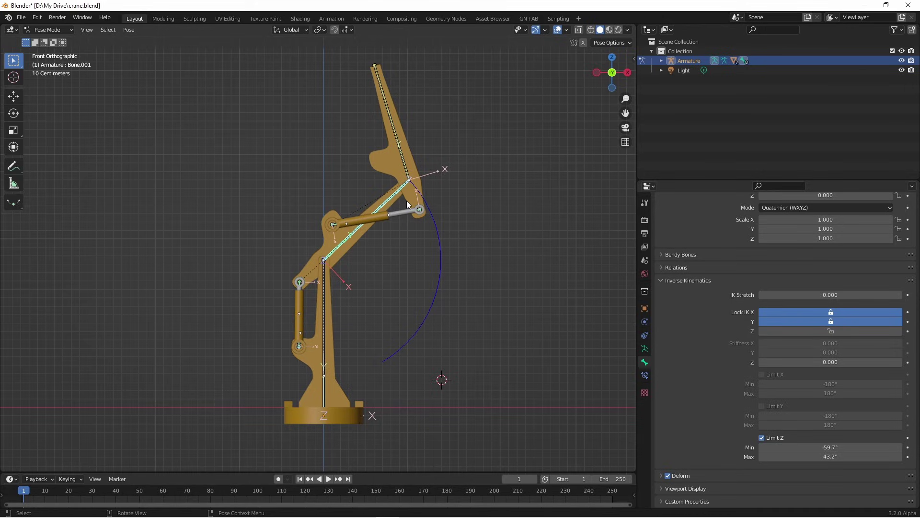
{"action": "scroll", "coordinate": [406, 201], "scroll_direction": "down", "scroll_amount": 1}
- Deselect all and drag IK target Bone.007 down beside the crane arm
{"action": "left_click", "coordinate": [347, 49]}
{"action": "scroll", "coordinate": [350, 57], "scroll_direction": "down", "scroll_amount": 2}
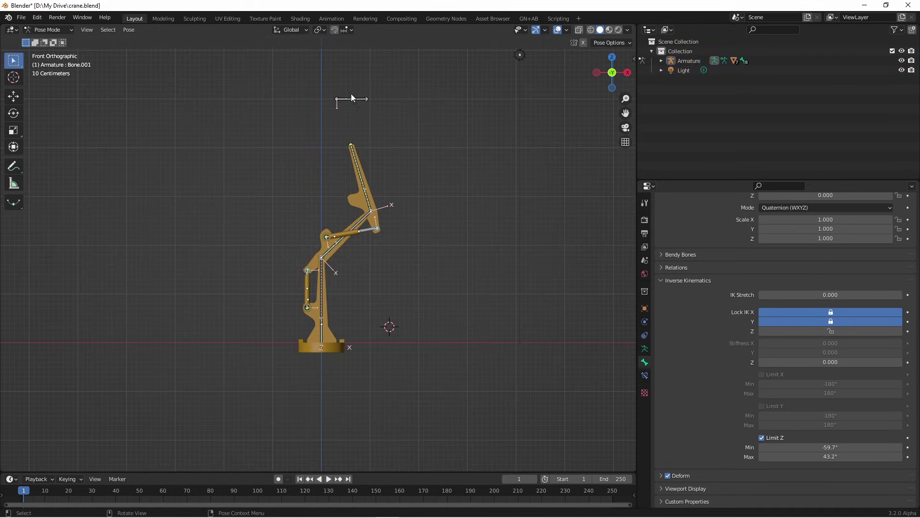
{"action": "left_click_drag", "start_coordinate": [355, 100], "coordinate": [357, 276]}
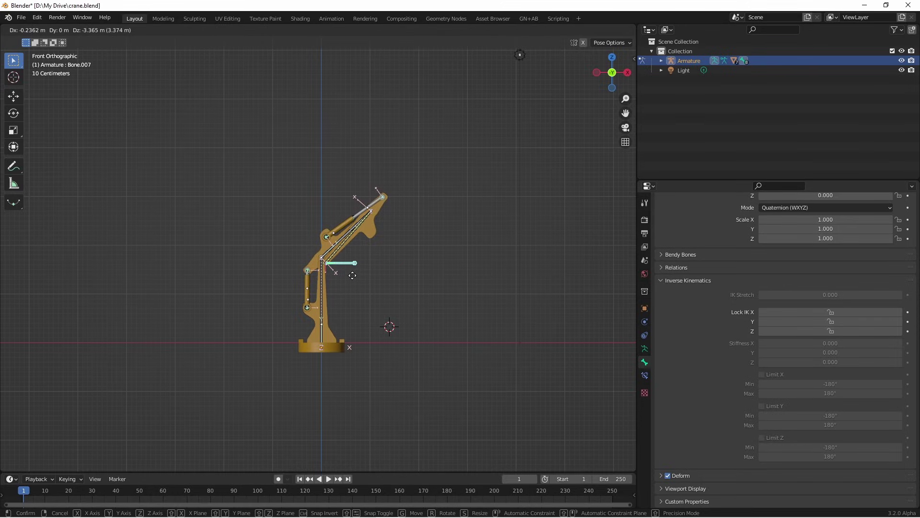
- Place the IK target, then enable Limit Z on Bone.002 with minimum -59.6°
{"action": "left_click", "coordinate": [356, 277]}
{"action": "scroll", "coordinate": [356, 276], "scroll_direction": "up", "scroll_amount": 4}
{"action": "left_click", "coordinate": [315, 238]}
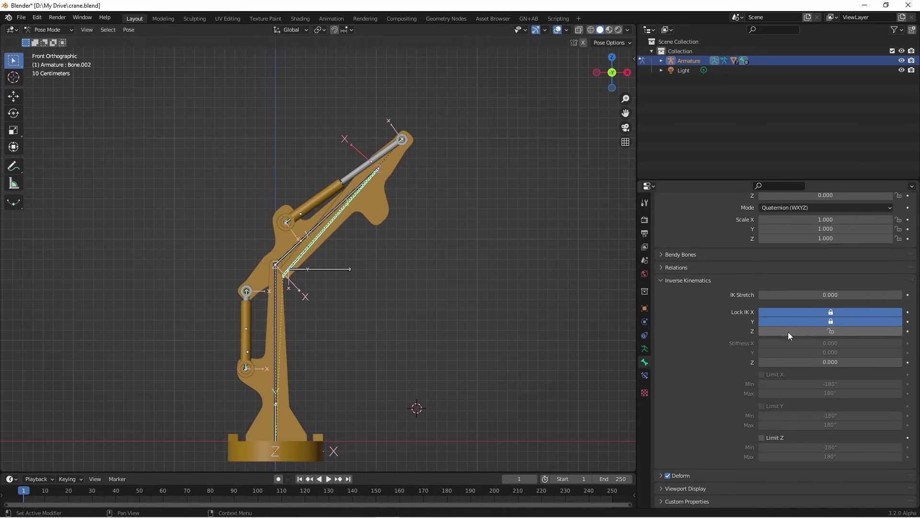
{"action": "left_click", "coordinate": [770, 437]}
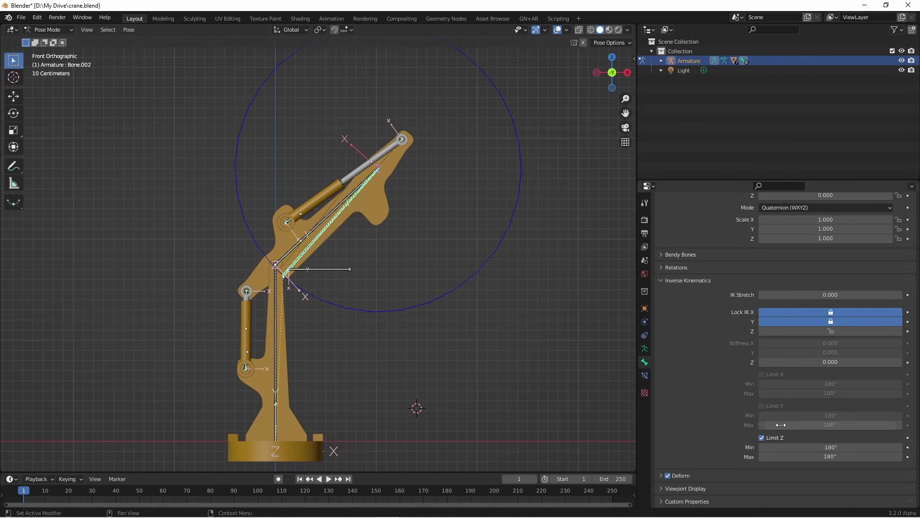
{"action": "left_click_drag", "start_coordinate": [805, 447], "coordinate": [858, 447]}
{"action": "scroll", "coordinate": [307, 430], "scroll_direction": "down", "scroll_amount": 2}
- Check the base bone's locks, then test-move the IK target and undo the move
{"action": "left_click", "coordinate": [265, 450]}
{"action": "scroll", "coordinate": [265, 450], "scroll_direction": "down", "scroll_amount": 2}
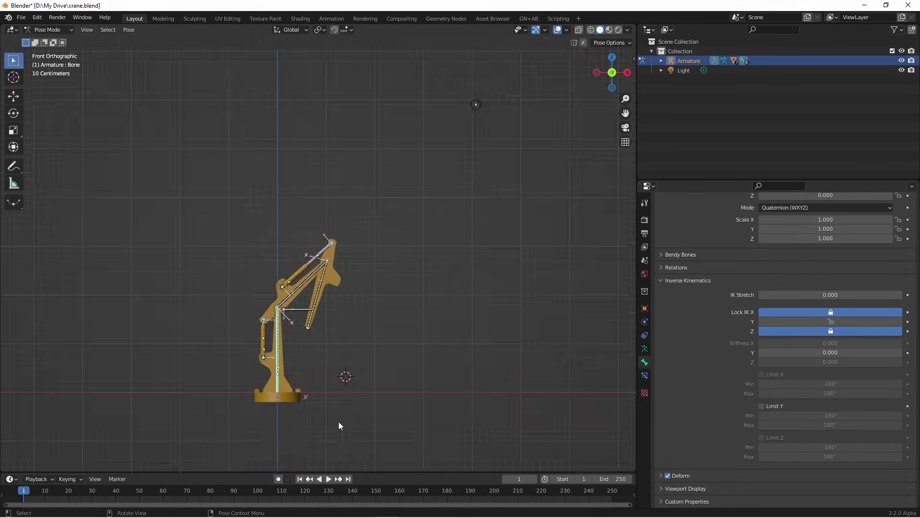
{"action": "left_click", "coordinate": [295, 308]}
{"action": "key", "text": "g"}
{"action": "left_click", "coordinate": [448, 239]}
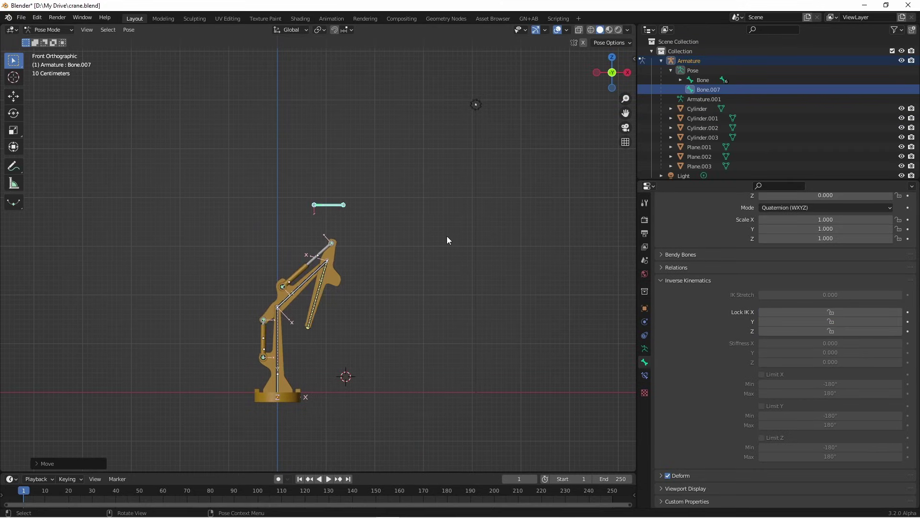
{"action": "key", "text": "ctrl+z"}
{"action": "key", "text": "ctrl+z"}
{"action": "key", "text": "ctrl+z"}
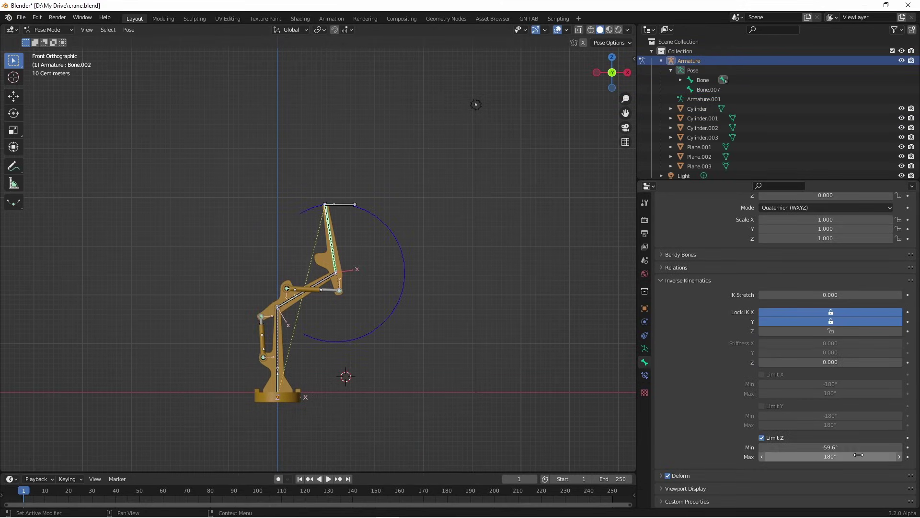
- Set Bone.002's maximum Z limit to 42.7° and grab Bone.007 to test
{"action": "left_click_drag", "start_coordinate": [830, 457], "coordinate": [767, 457]}
{"action": "scroll", "coordinate": [296, 190], "scroll_direction": "up", "scroll_amount": 5}
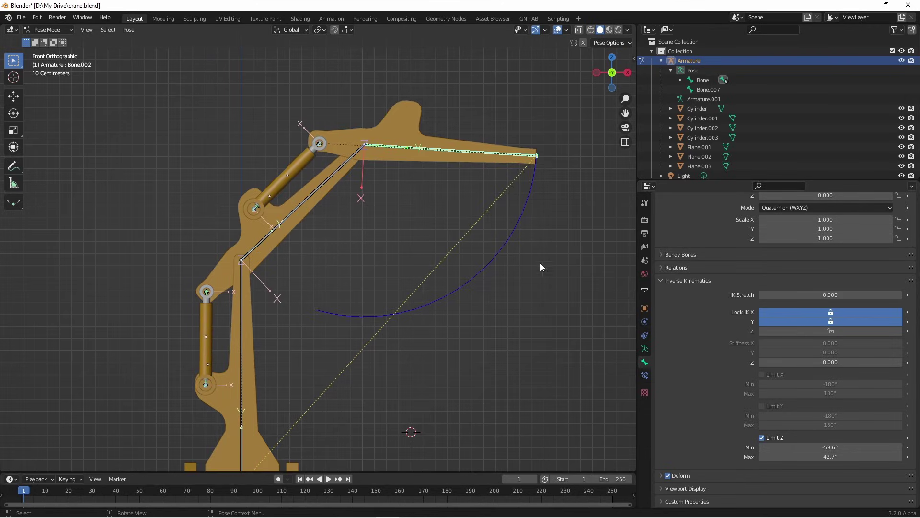
{"action": "scroll", "coordinate": [413, 318], "scroll_direction": "down", "scroll_amount": 3}
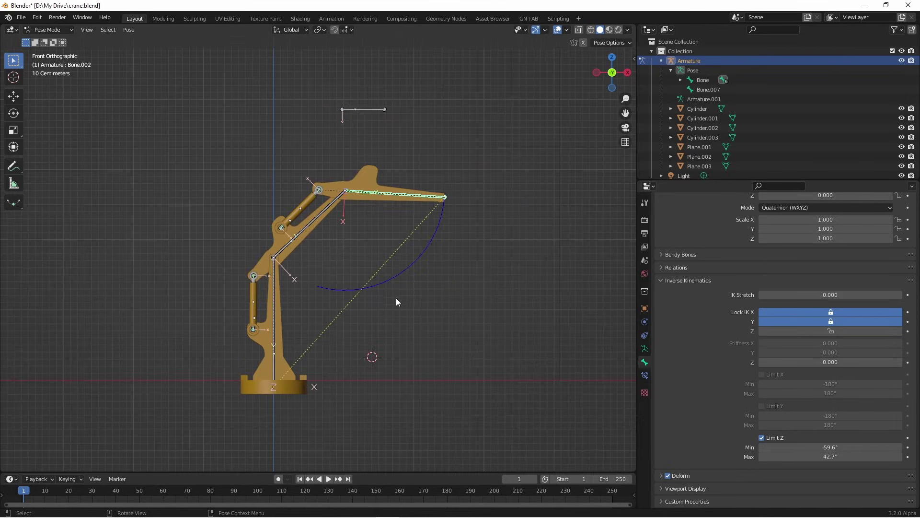
{"action": "left_click", "coordinate": [369, 111]}
{"action": "key", "text": "g"}
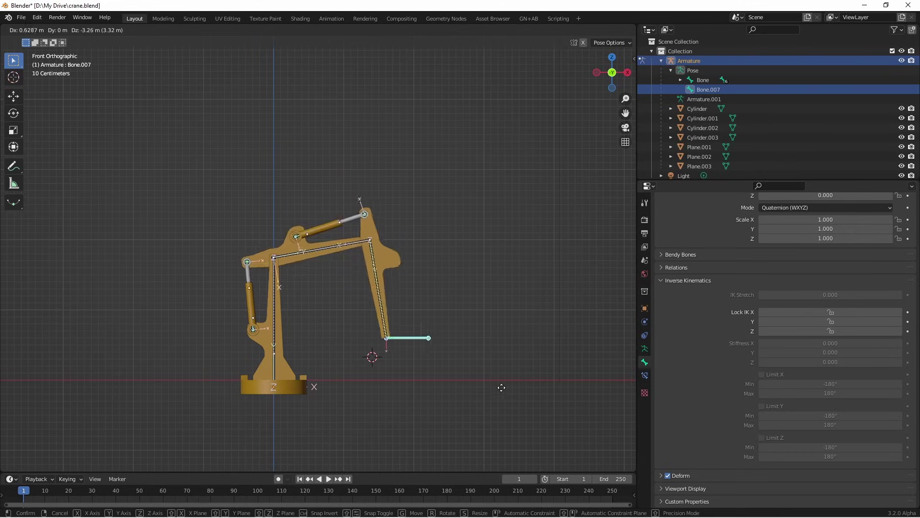
{"action": "left_click", "coordinate": [515, 358]}
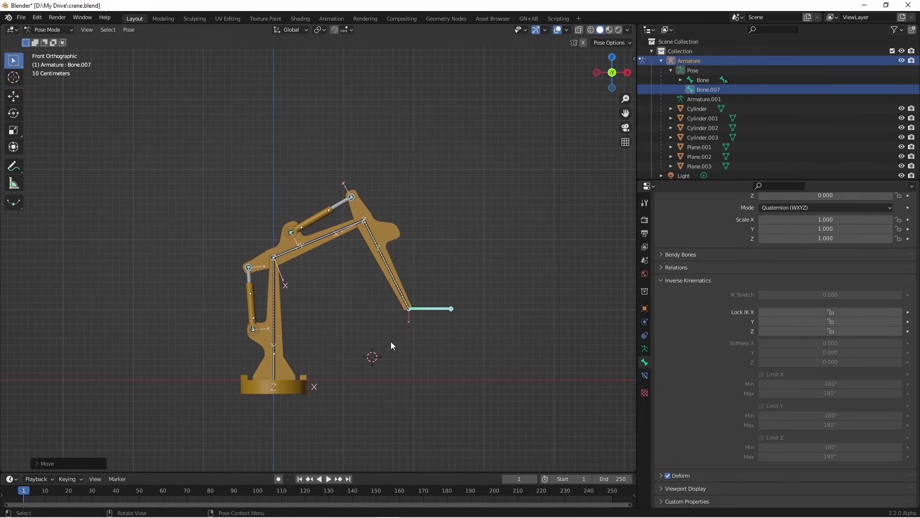
{"action": "scroll", "coordinate": [390, 341], "scroll_direction": "up", "scroll_amount": 2}
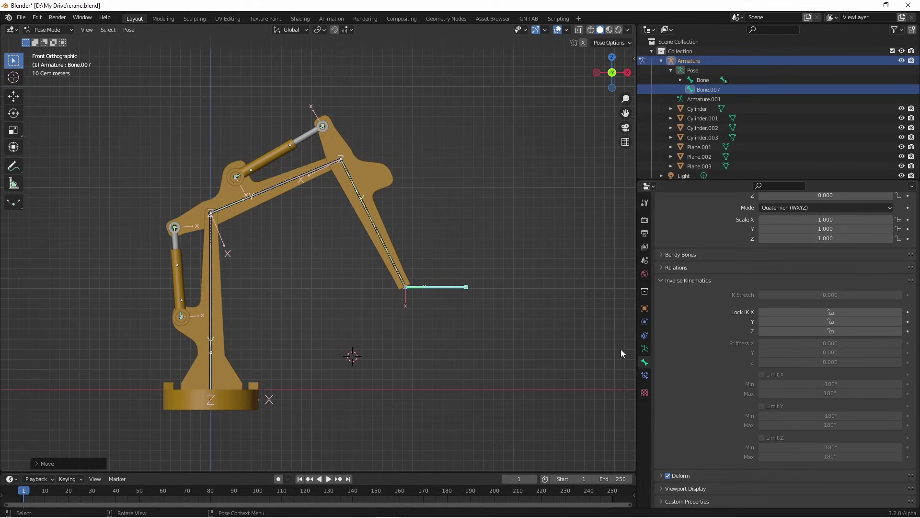
- Box-select the base and arm bones and move them to bone layer 2
{"action": "left_click", "coordinate": [645, 348]}
{"action": "left_click_drag", "start_coordinate": [441, 250], "coordinate": [197, 203]}
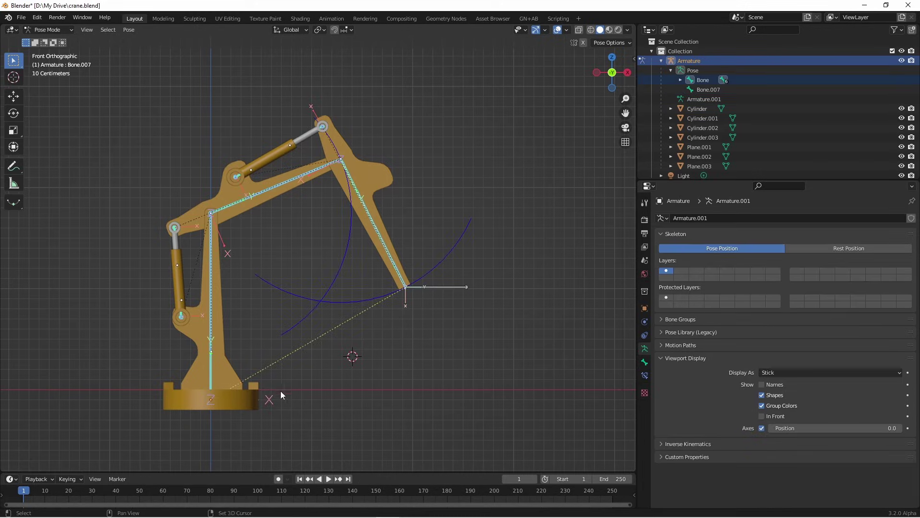
{"action": "left_click_drag", "start_coordinate": [286, 407], "coordinate": [110, 234]}
{"action": "key", "text": "m"}
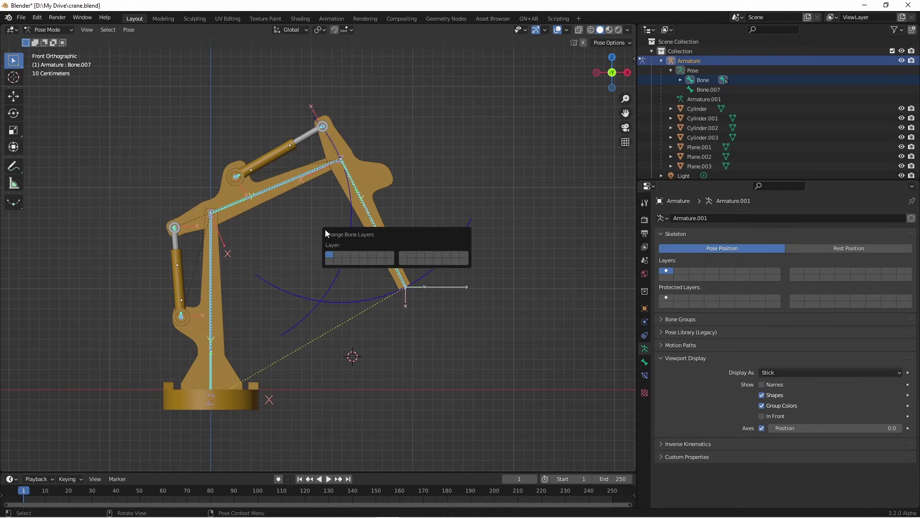
{"action": "left_click", "coordinate": [329, 261]}
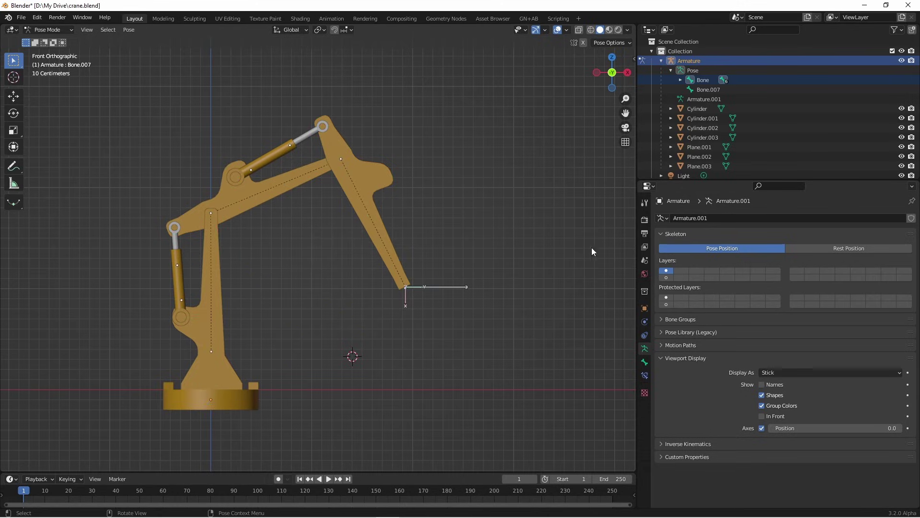
- Verify layer 2, show only layer 1 again, and grab Bone.007 to test
{"action": "left_click", "coordinate": [666, 278]}
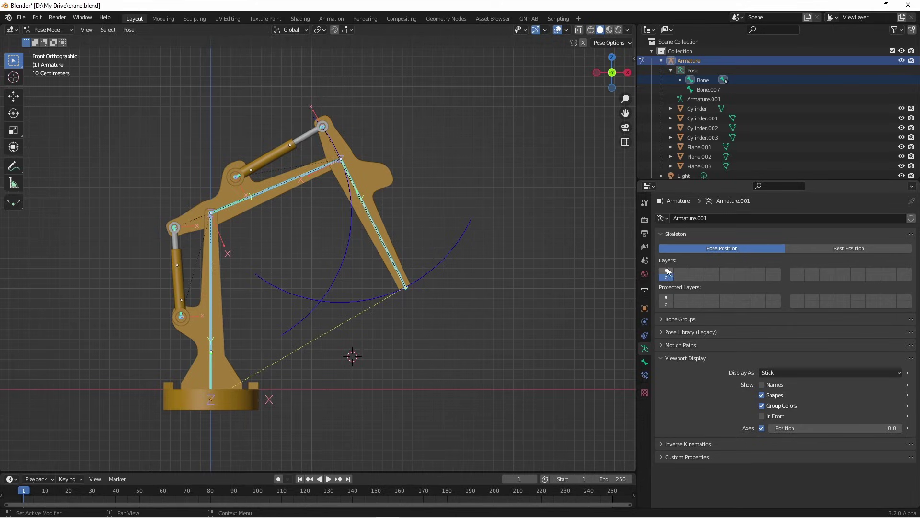
{"action": "left_click", "coordinate": [670, 272]}
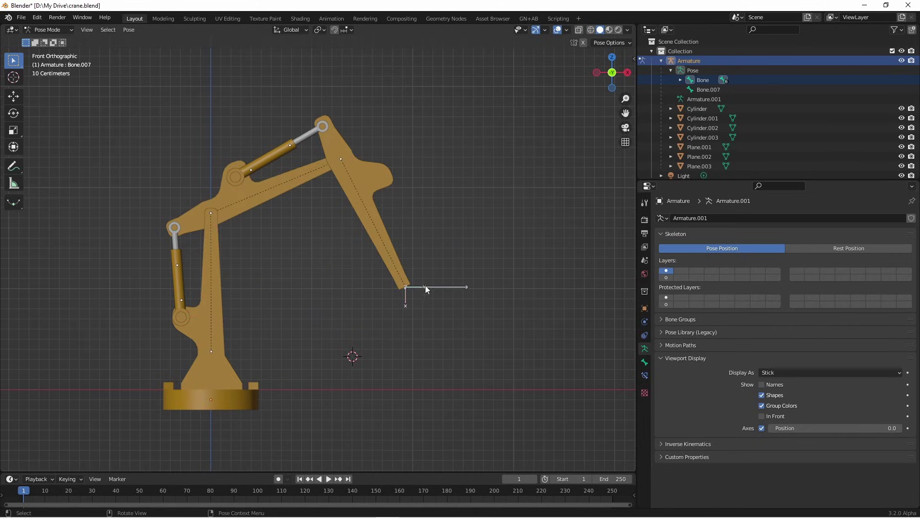
{"action": "left_click", "coordinate": [450, 287]}
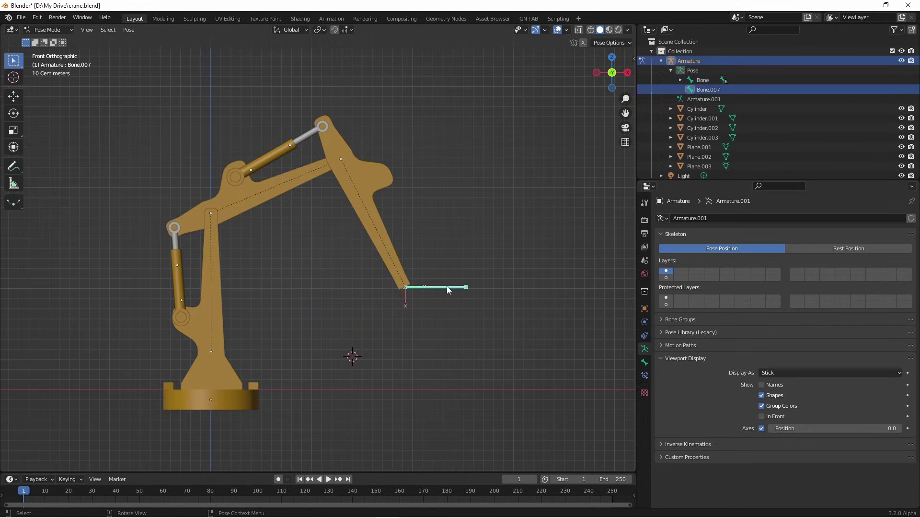
{"action": "key", "text": "g"}
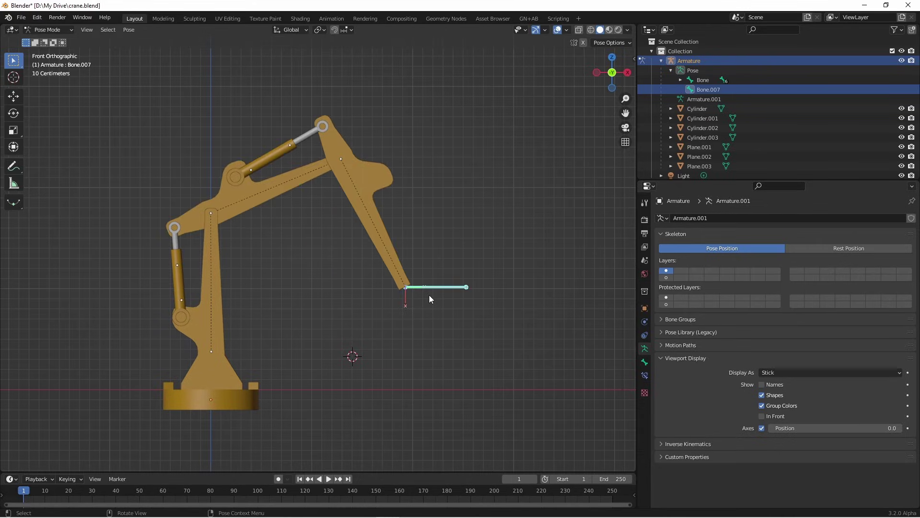